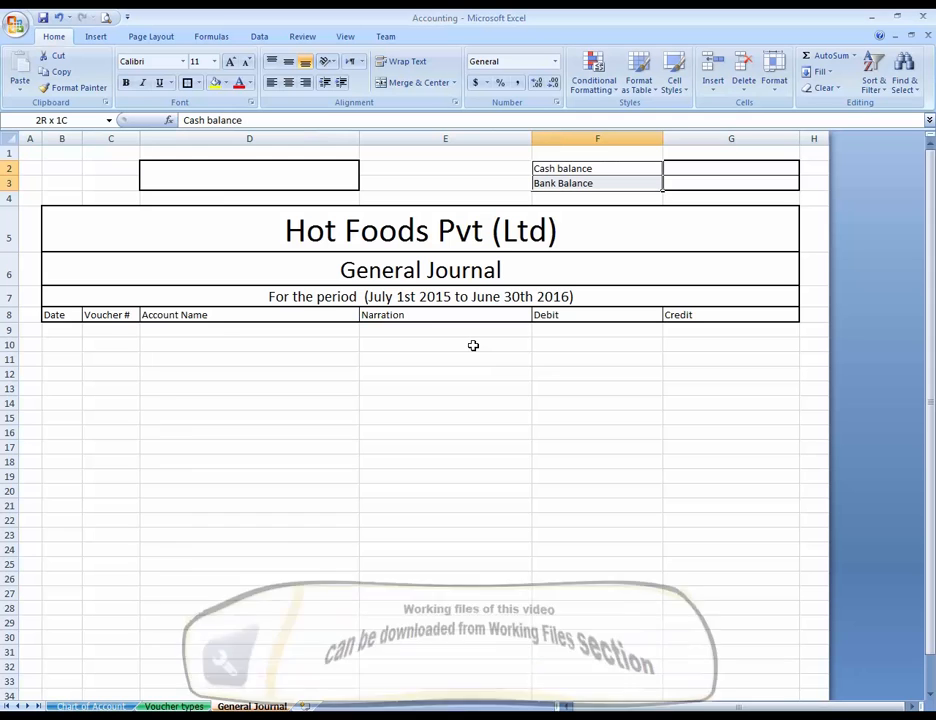
# - Fill the Cash balance and Bank Balance block, including the value cells beside the labels, with light orange
pyautogui.hotkey('shift', 'Right')
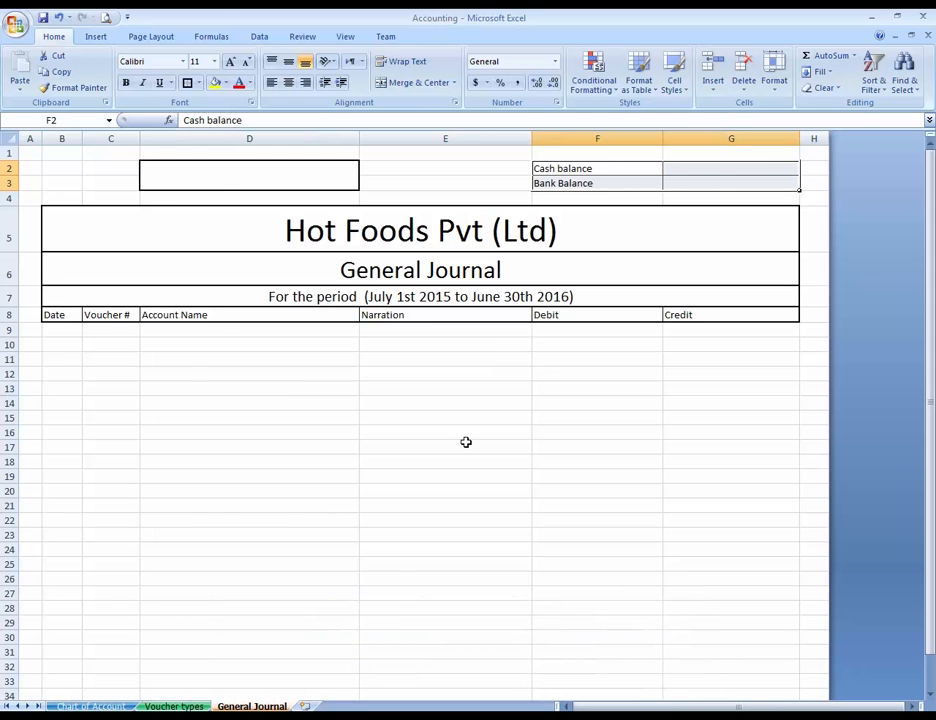
pyautogui.click(225, 83)
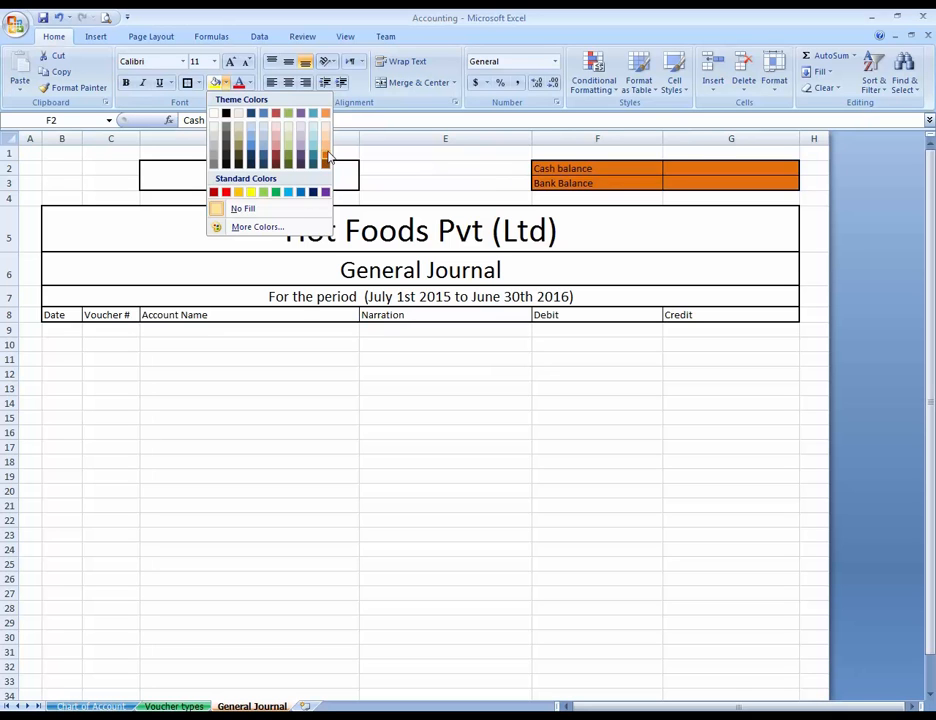
pyautogui.click(328, 150)
# - Fill the journal's column heading row, from Date through Credit, with dark orange
pyautogui.press('Down')
pyautogui.press('Down')
pyautogui.press('Down')
pyautogui.press('Down')
pyautogui.press('Down')
pyautogui.press('Down')
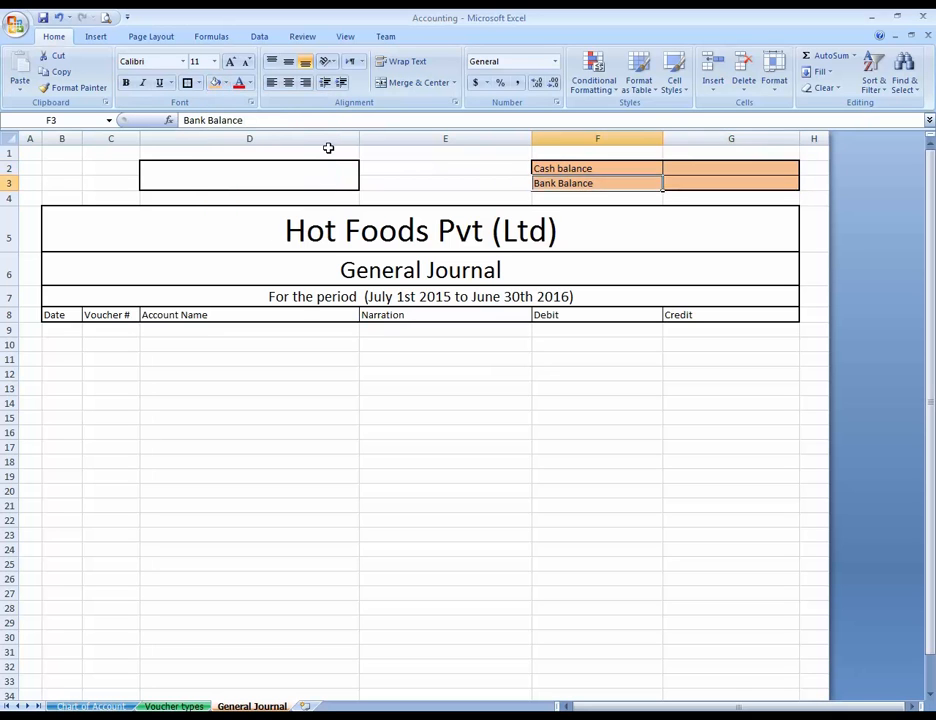
pyautogui.press('Right')
pyautogui.hotkey('shift', 'Left')
pyautogui.hotkey('shift', 'Left')
pyautogui.hotkey('shift', 'Left')
pyautogui.hotkey('shift', 'Left')
pyautogui.hotkey('shift', 'Left')
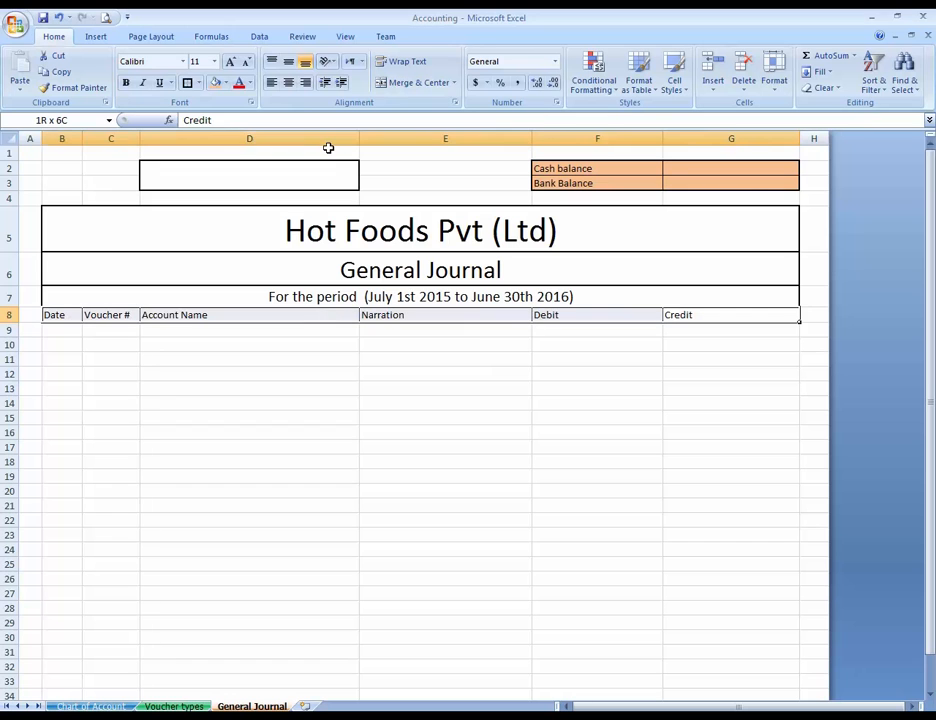
pyautogui.click(226, 83)
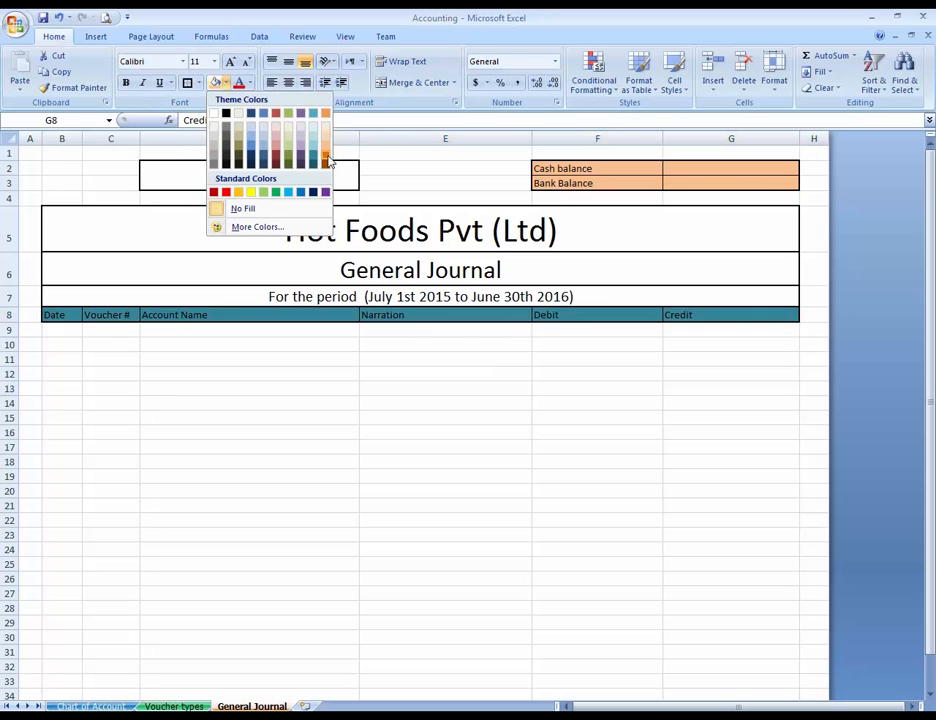
pyautogui.click(328, 157)
# - Fill the empty merged box above the company name with the standard orange colour
pyautogui.press('Up')
pyautogui.press('Up')
pyautogui.press('Up')
pyautogui.press('Up')
pyautogui.press('Up')
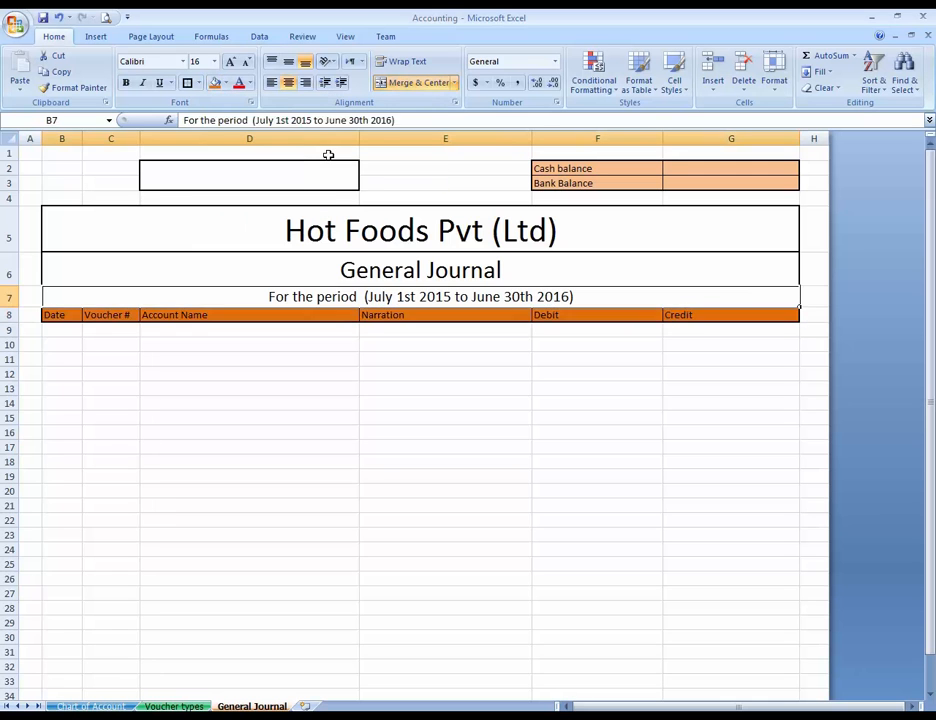
pyautogui.press('Left')
pyautogui.press('Left')
pyautogui.press('Left')
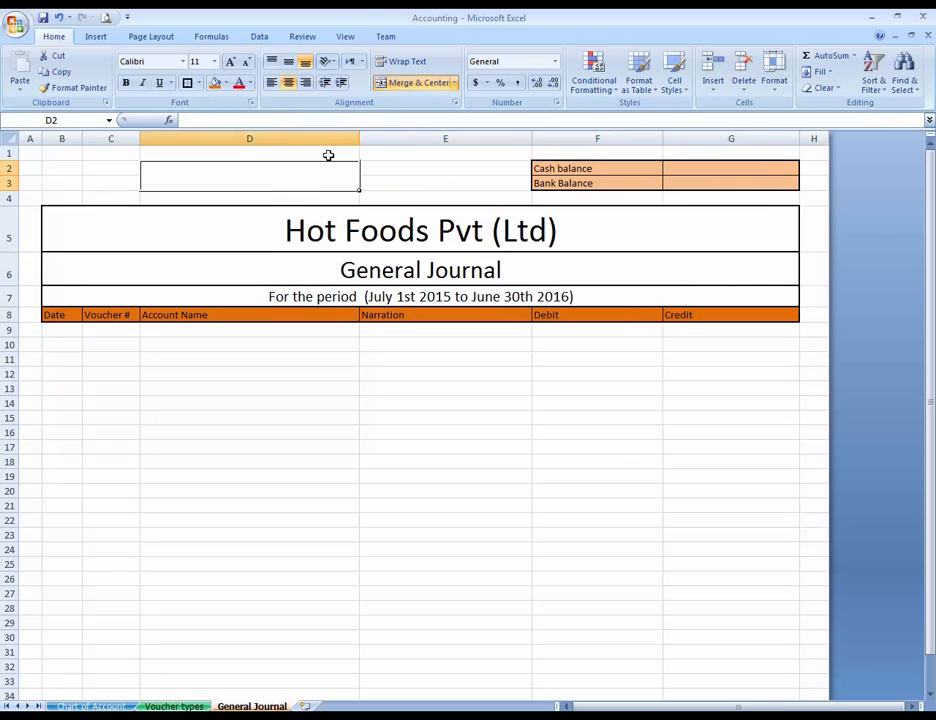
pyautogui.click(226, 83)
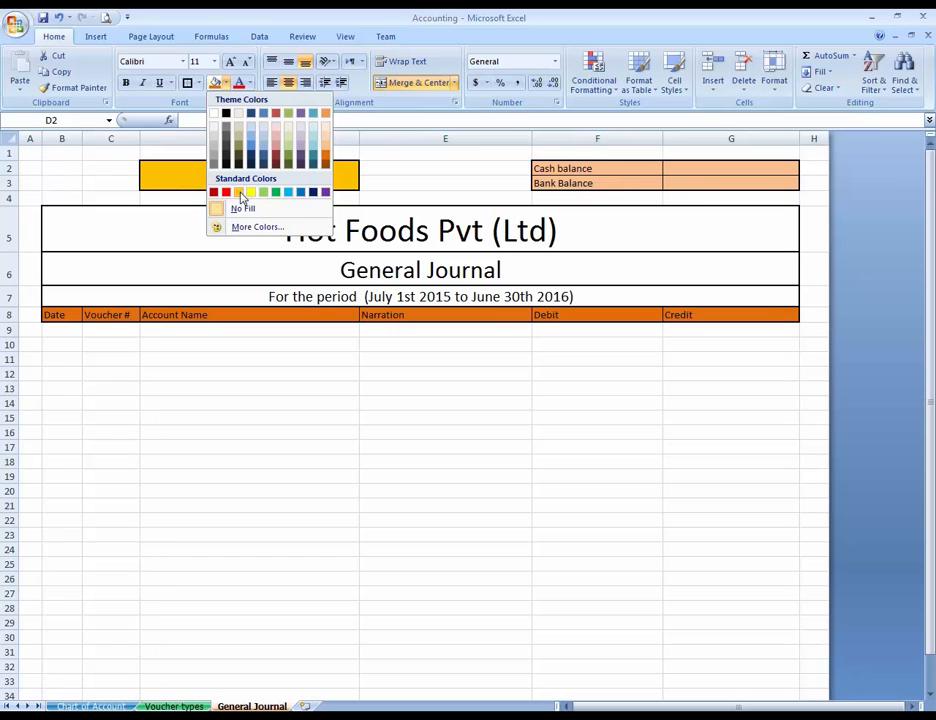
pyautogui.click(240, 192)
# - Fill the merged row stating the journal period with light grey
pyautogui.press('Down')
pyautogui.press('Down')
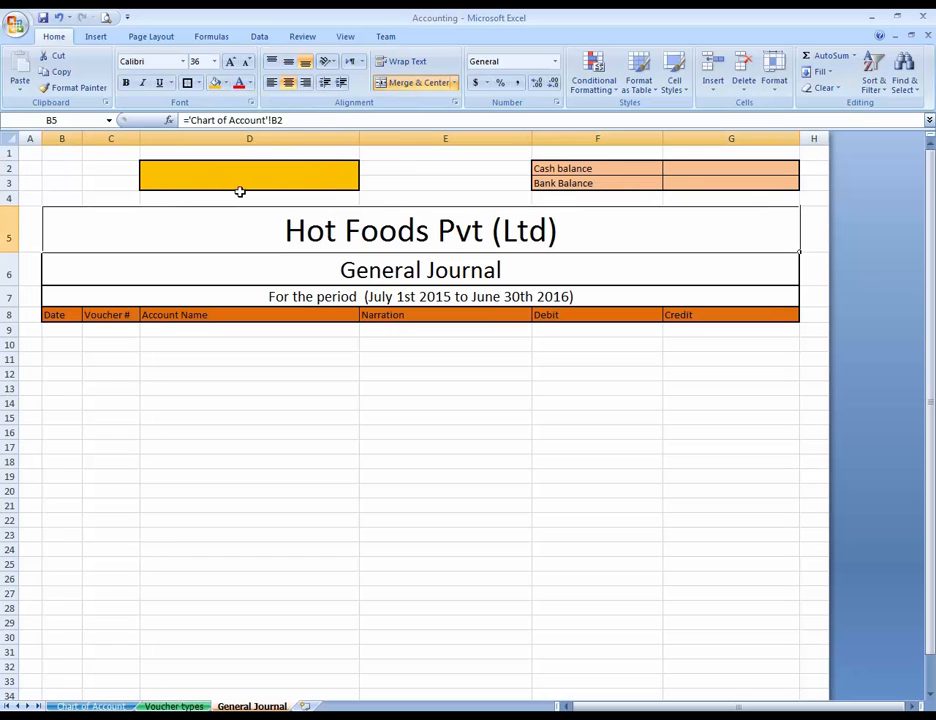
pyautogui.press('Down')
pyautogui.press('Up')
pyautogui.press('Down')
pyautogui.press('Down')
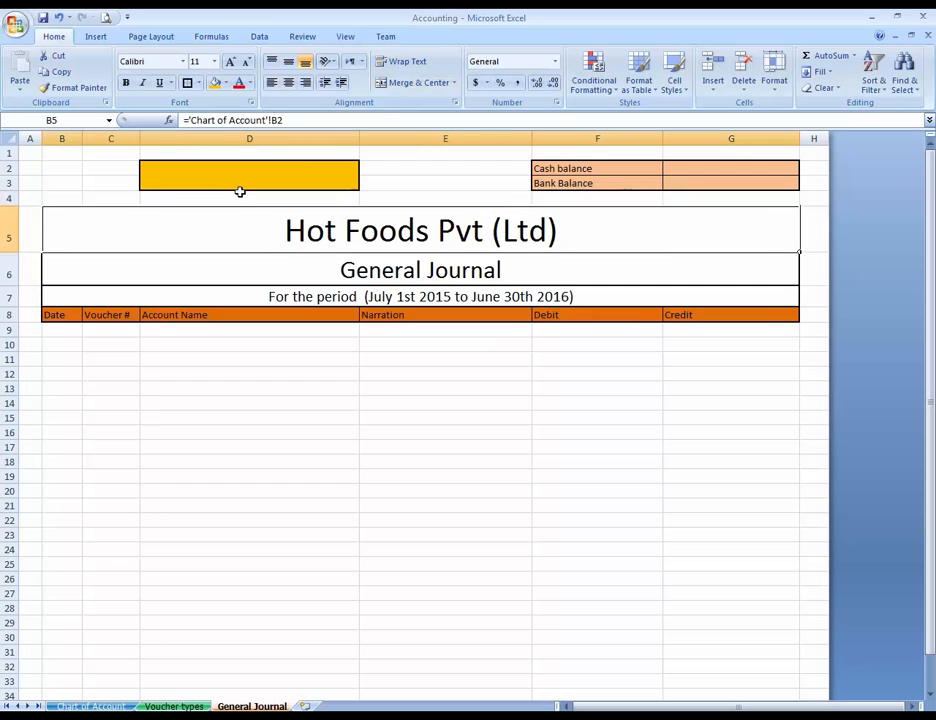
pyautogui.press('Up')
pyautogui.press('Up')
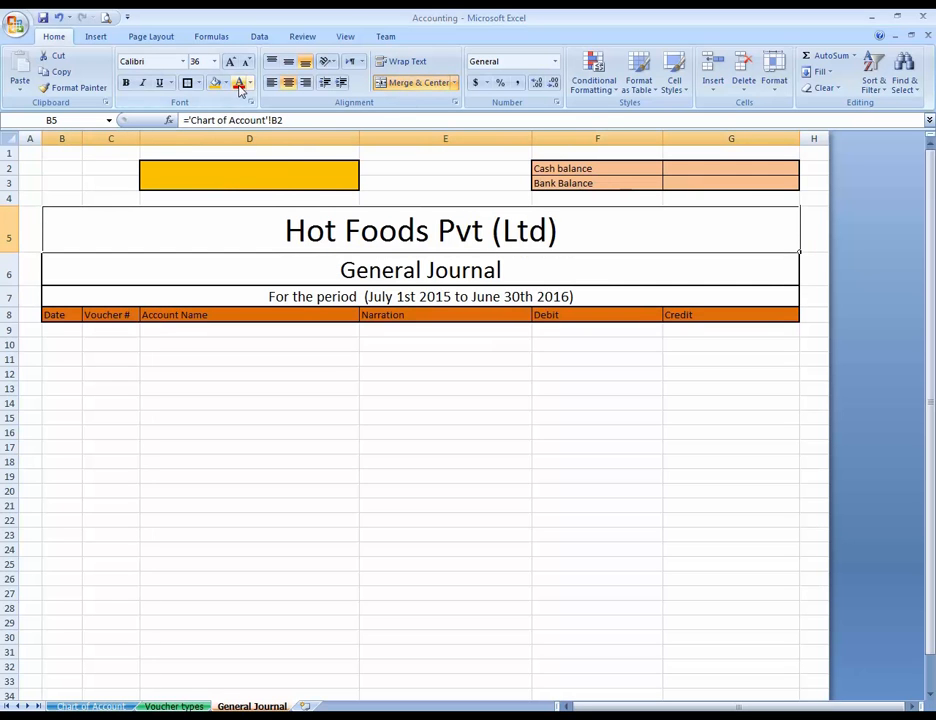
pyautogui.click(493, 296)
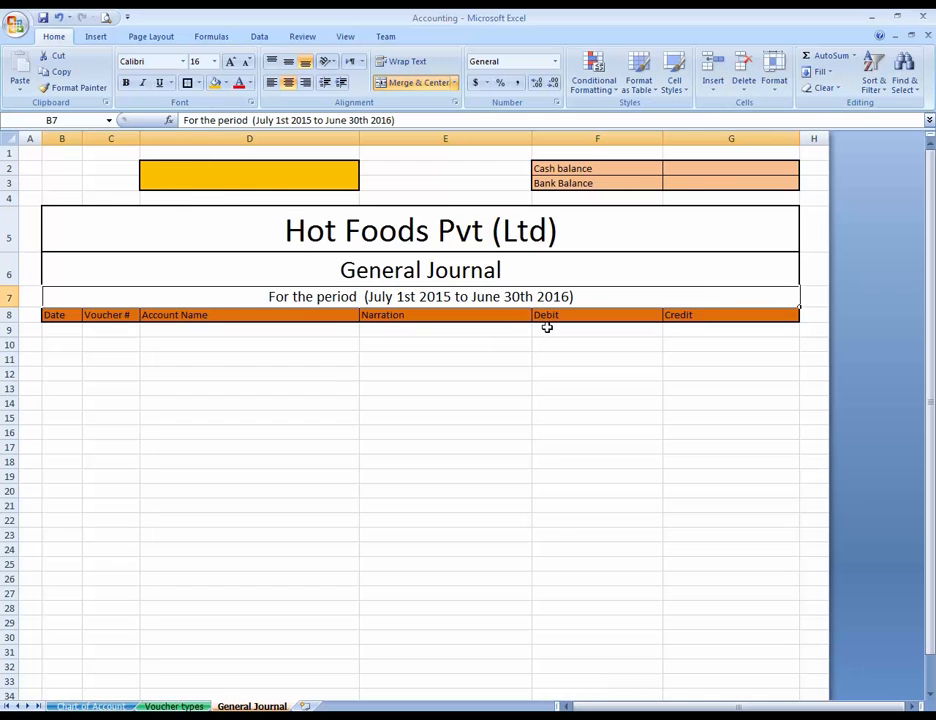
pyautogui.click(225, 83)
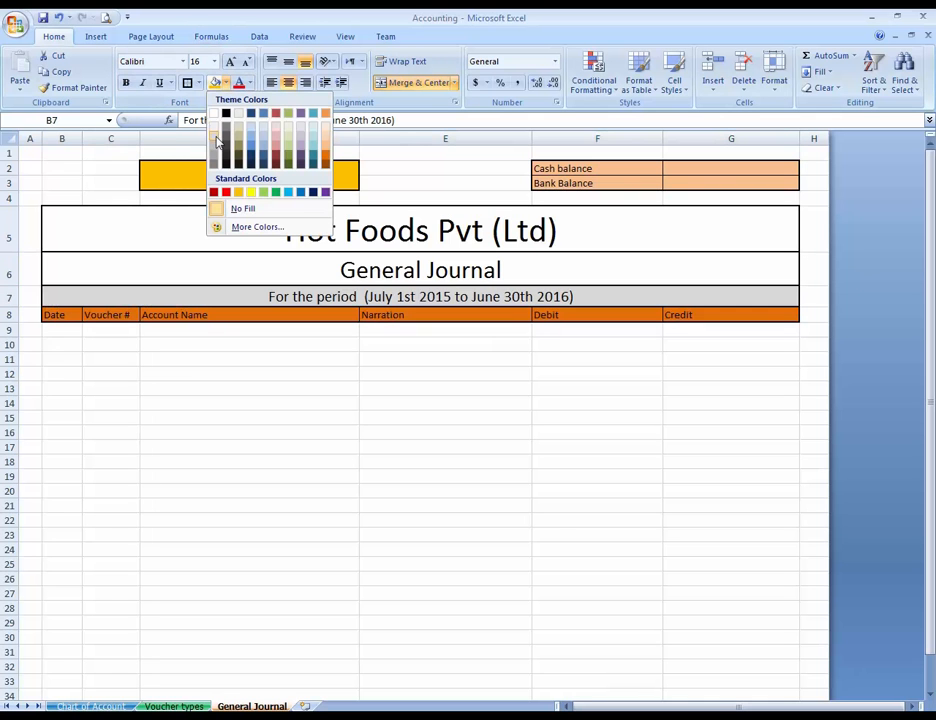
pyautogui.click(217, 140)
# - Enter the date 1 July 2015 in the first journal row and auto-fit the Date column's width
pyautogui.click(637, 358)
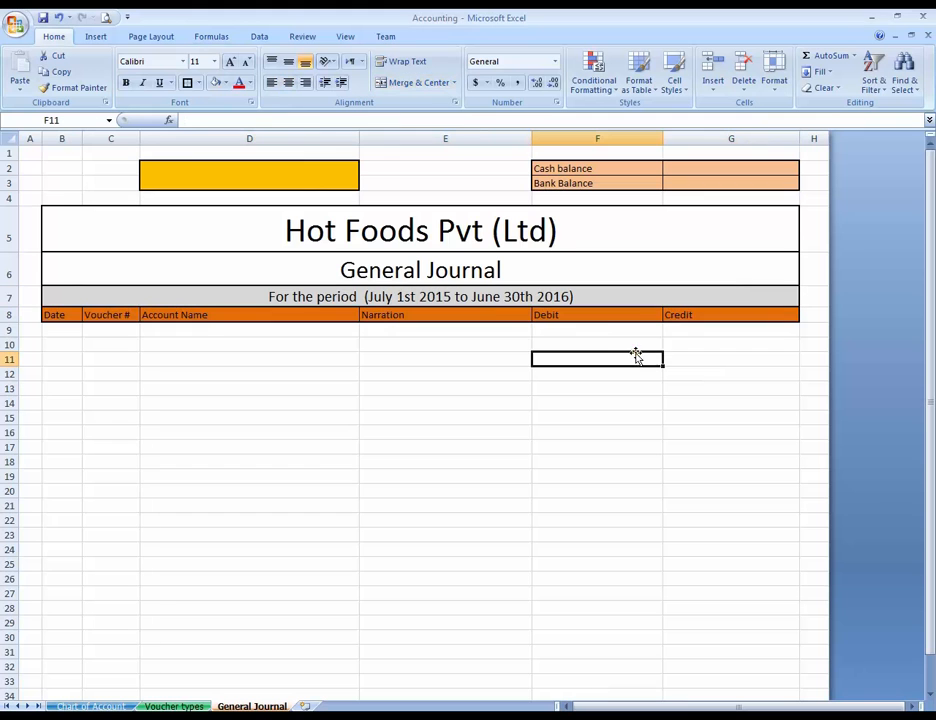
pyautogui.click(607, 328)
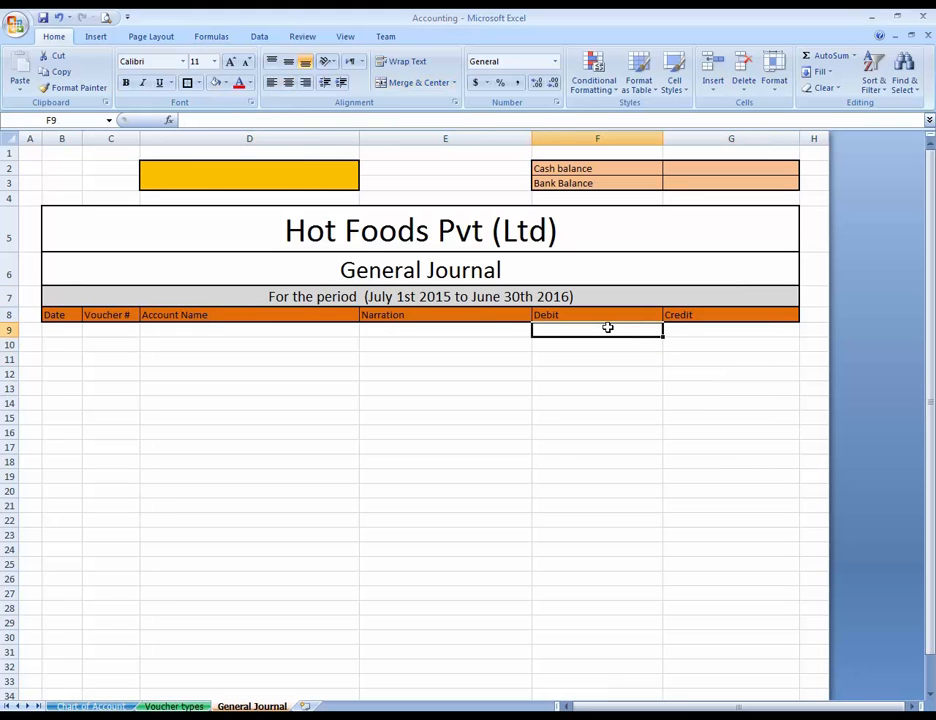
pyautogui.press('Left')
pyautogui.press('Left')
pyautogui.press('Left')
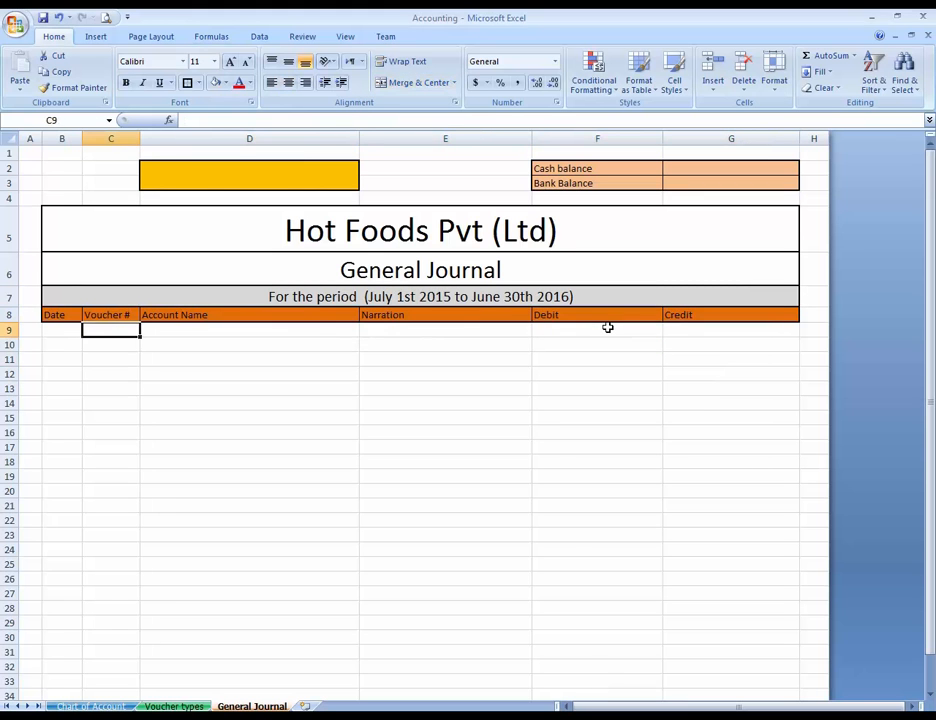
pyautogui.press('Left')
pyautogui.press('Down')
pyautogui.press('Up')
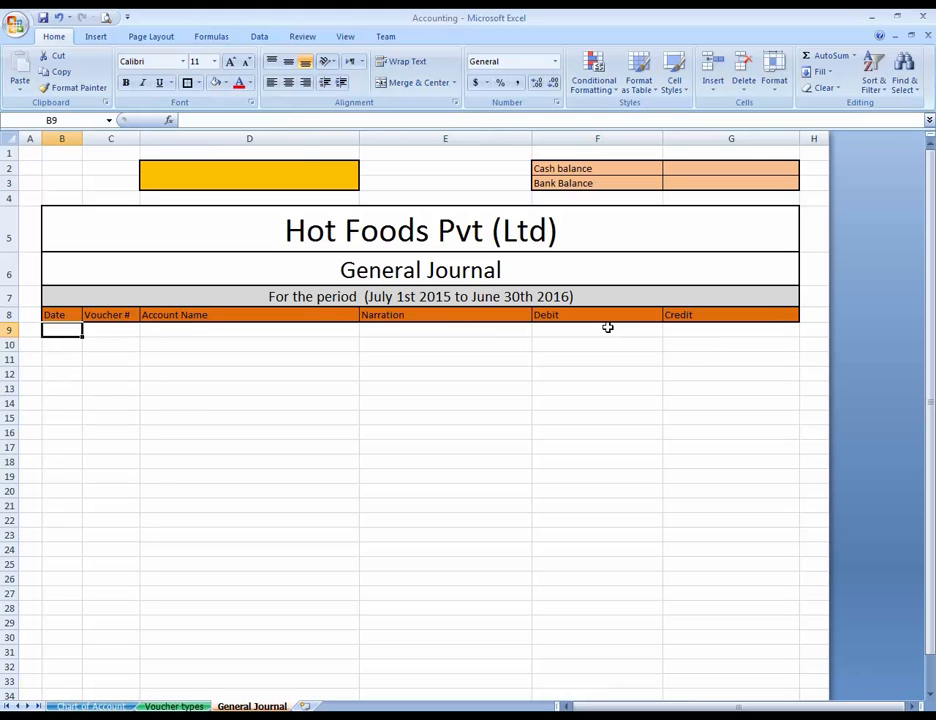
pyautogui.write('1ju')
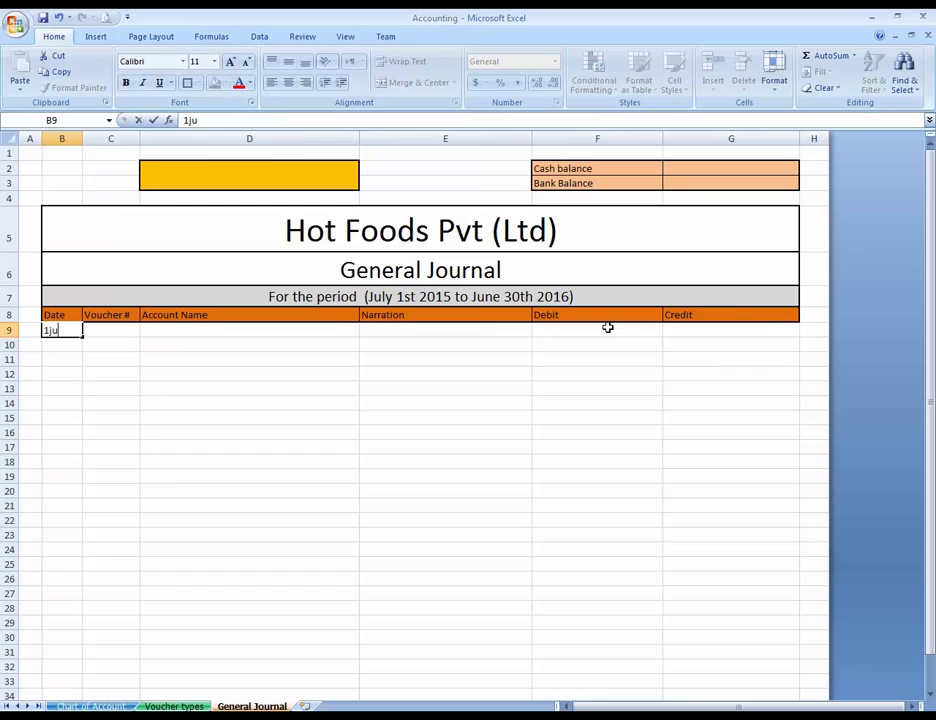
pyautogui.write('ly 2015')
pyautogui.hotkey('ctrl', 'Return')
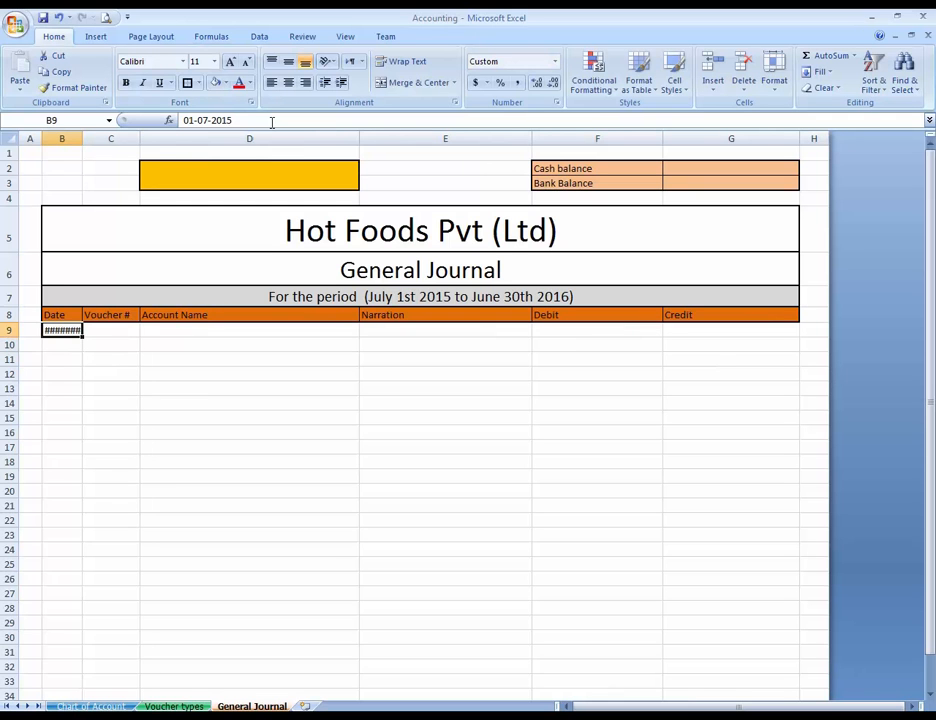
pyautogui.doubleClick(83, 139)
pyautogui.click(116, 343)
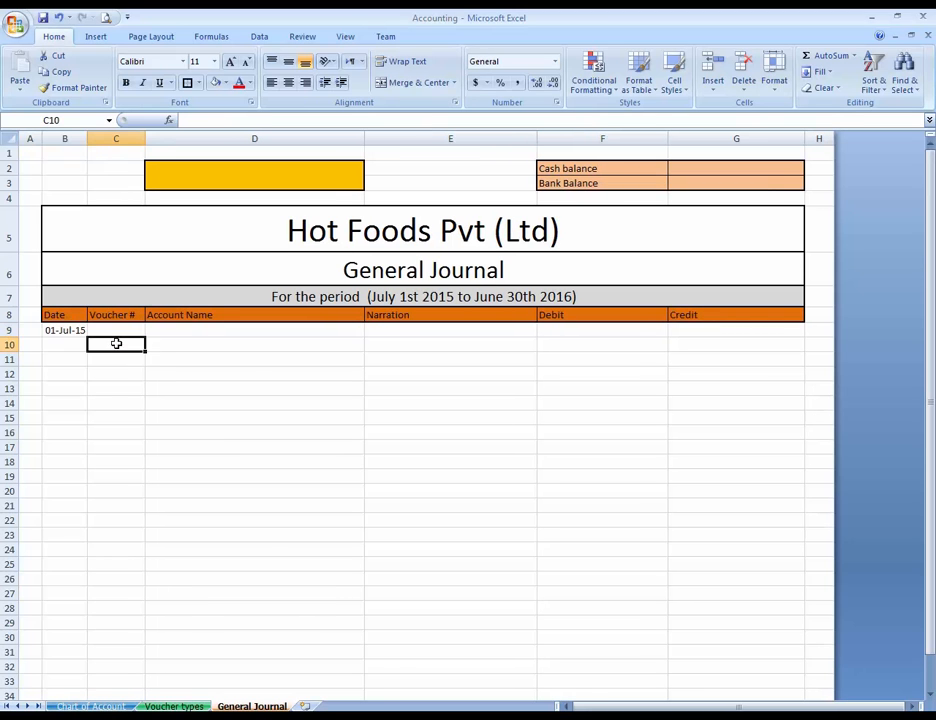
# - Insert a new column between the Date and Voucher # columns
pyautogui.press('Up')
pyautogui.press('Left')
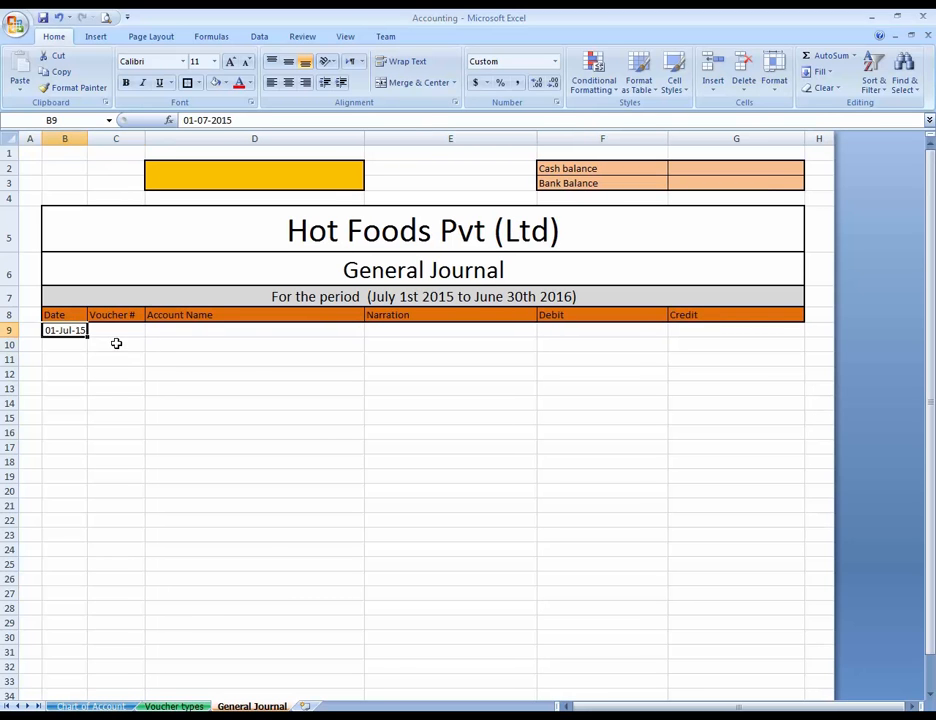
pyautogui.press('Right')
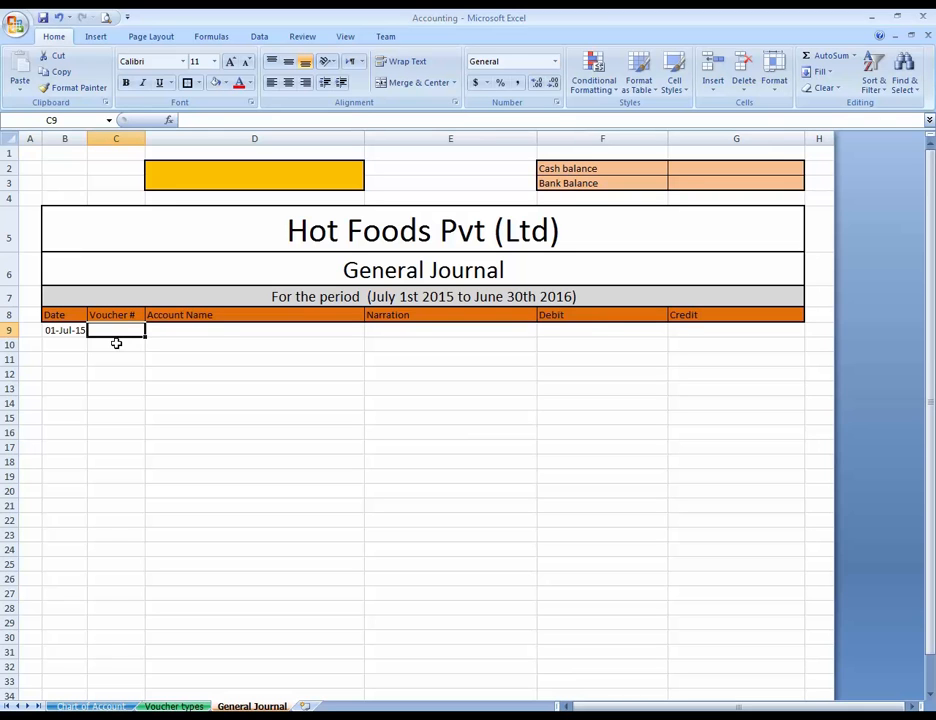
pyautogui.press('Left')
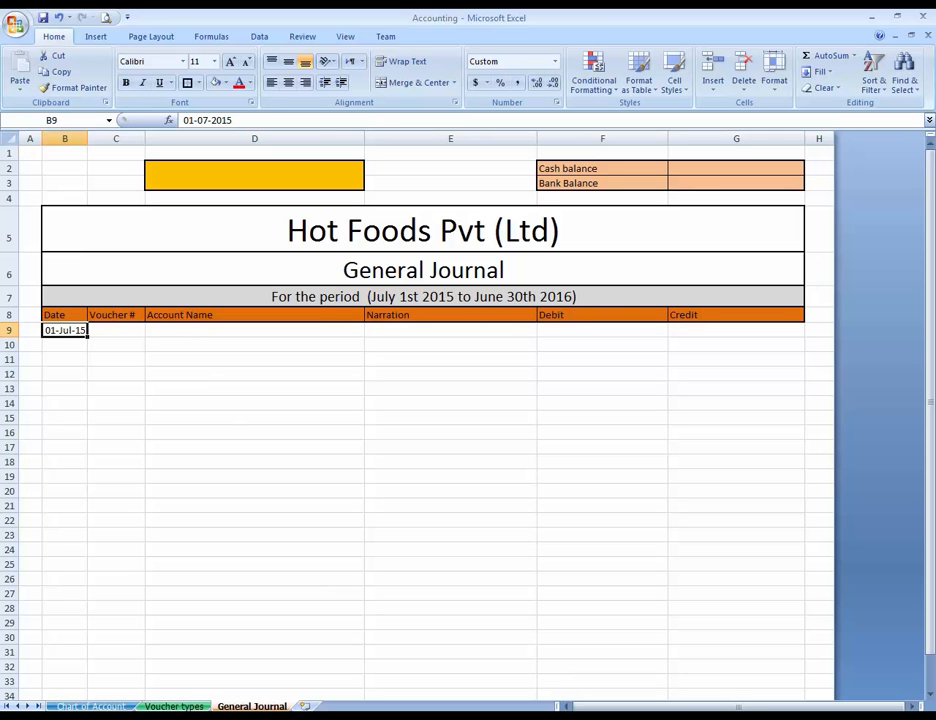
pyautogui.click(121, 329)
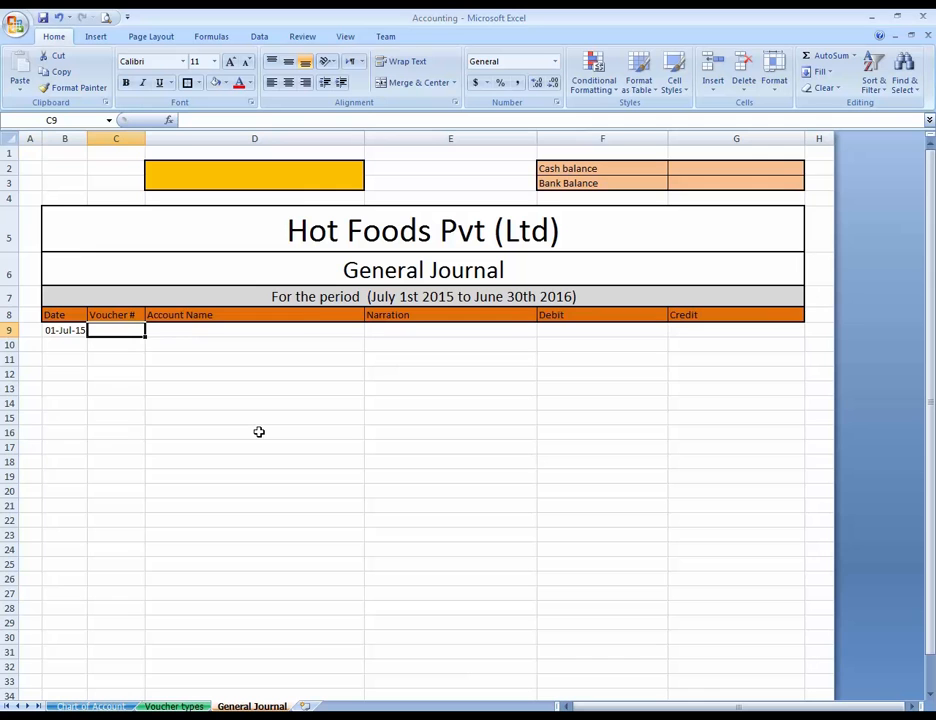
pyautogui.rightClick(125, 141)
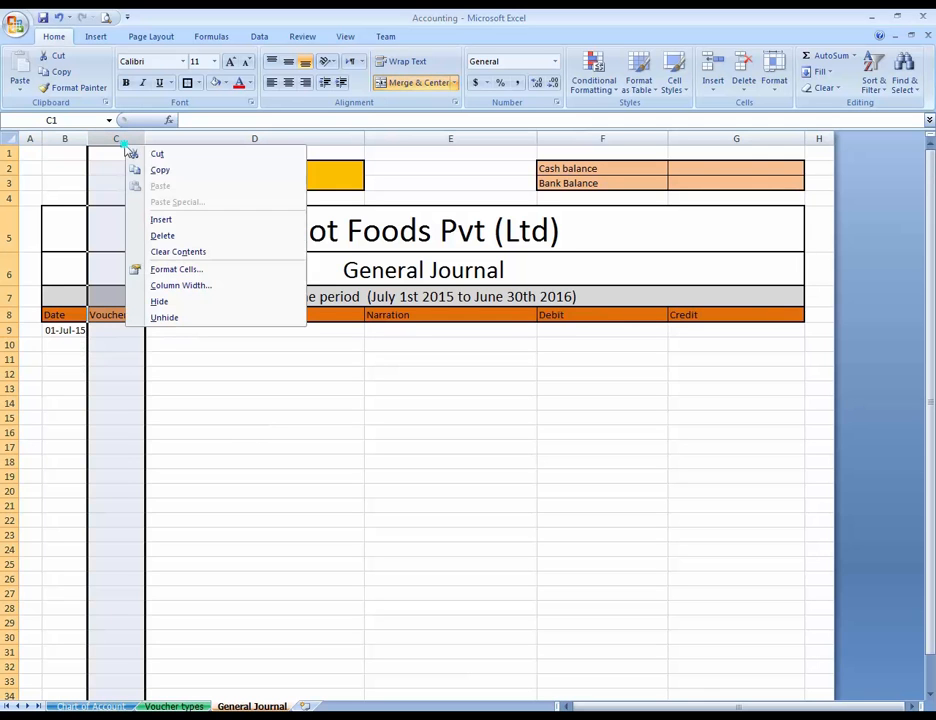
pyautogui.click(200, 218)
pyautogui.click(172, 334)
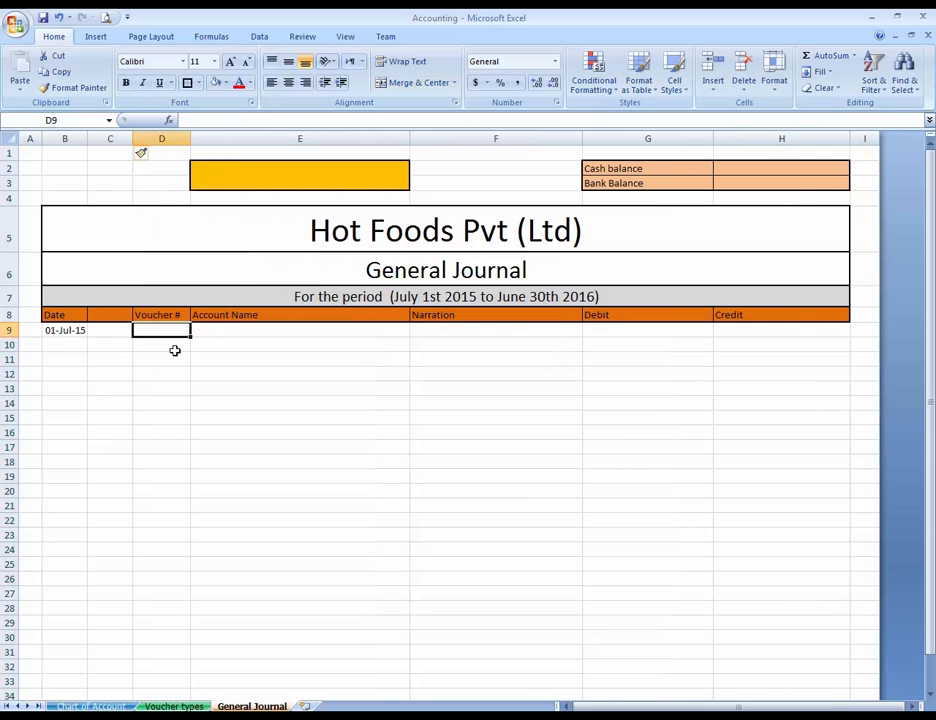
# - Head the new column "Voucher Type" and auto-fit its width to the heading
pyautogui.press('Up')
pyautogui.press('Left')
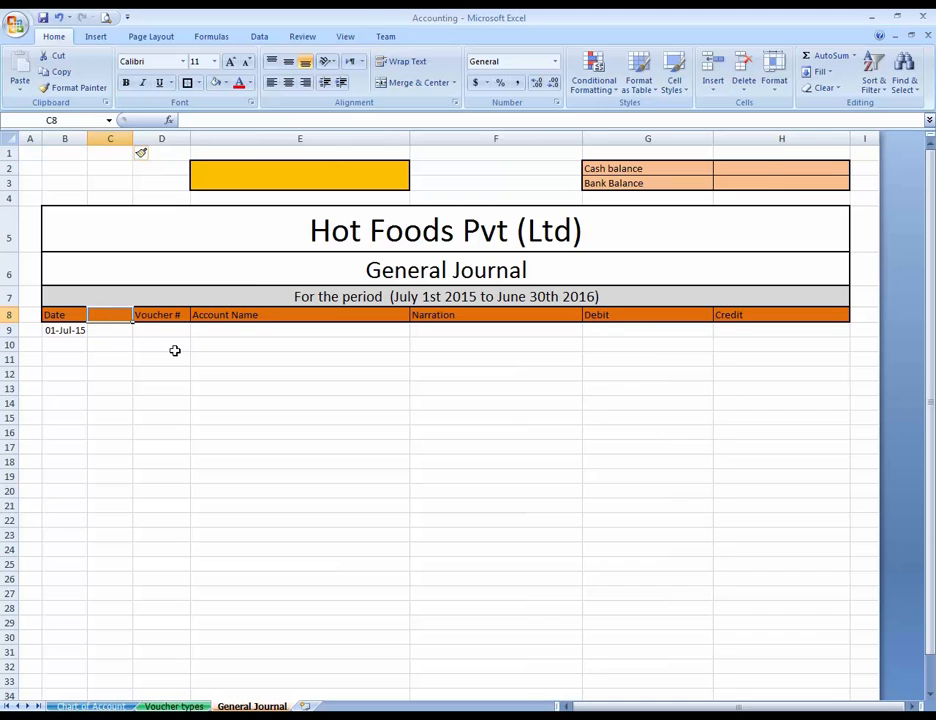
pyautogui.write('Vou')
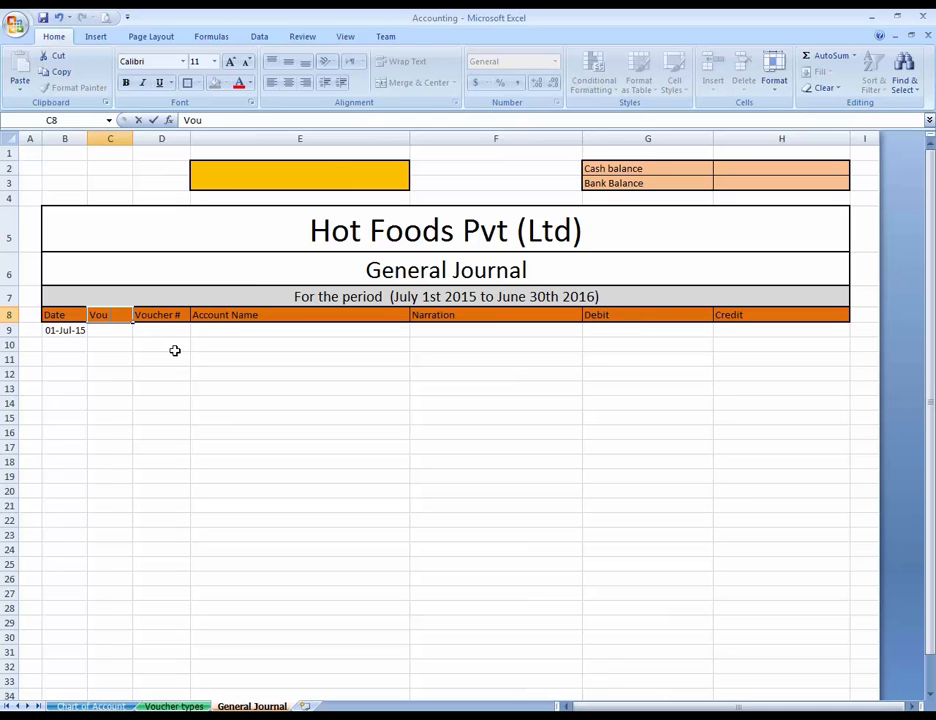
pyautogui.write('cher Type')
pyautogui.press('Return')
pyautogui.press('Up')
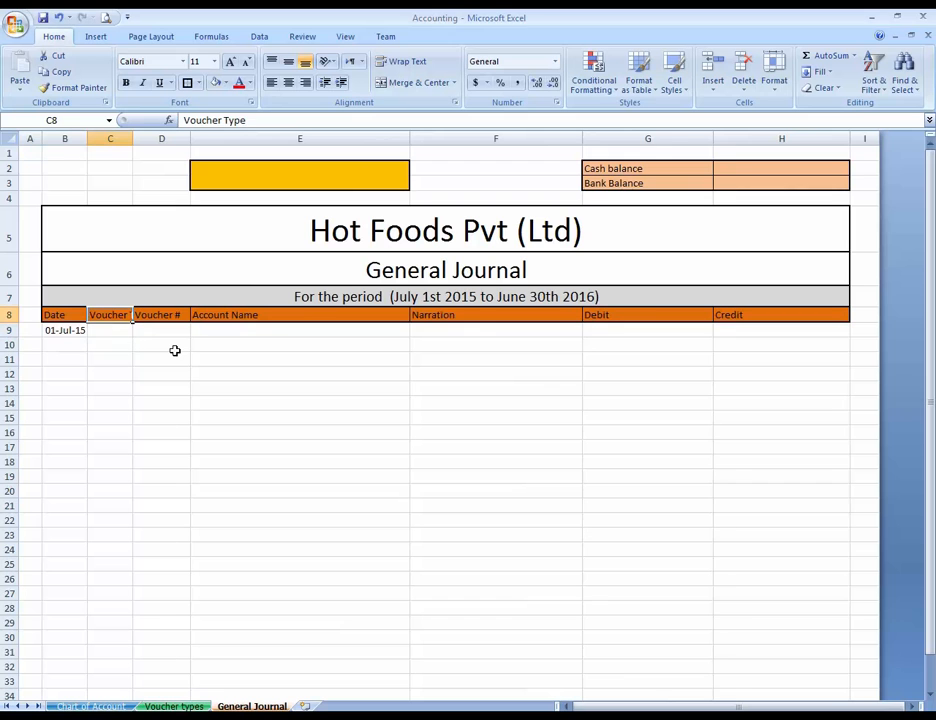
pyautogui.doubleClick(132, 138)
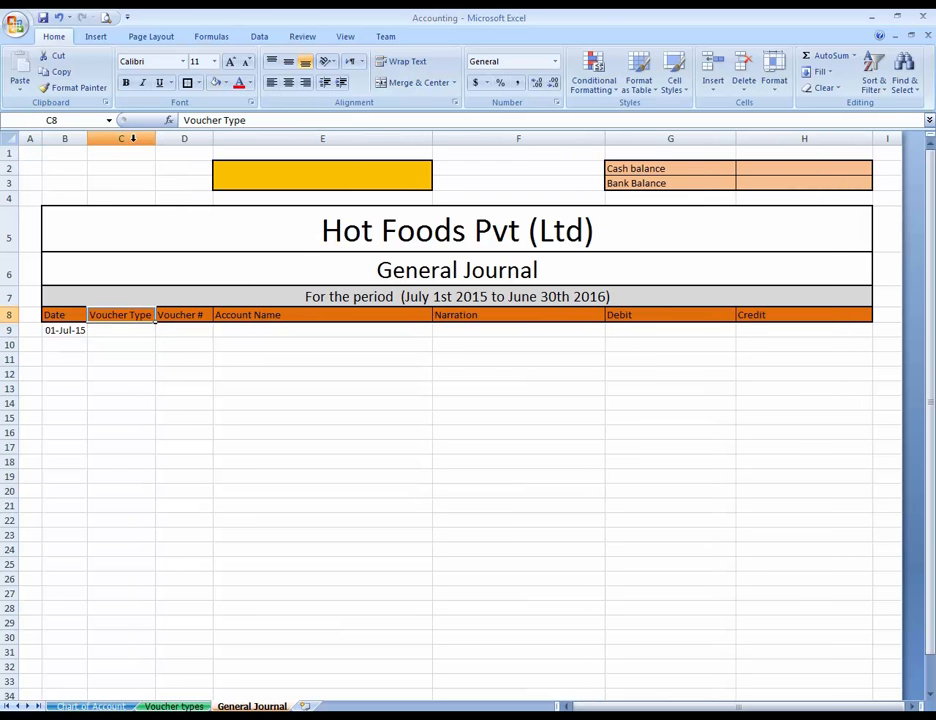
# - Replace the heading of the new column beside Date with "Voucher detail"
pyautogui.press('Down')
pyautogui.press('Down')
pyautogui.press('Up')
pyautogui.press('Up')
pyautogui.press('Down')
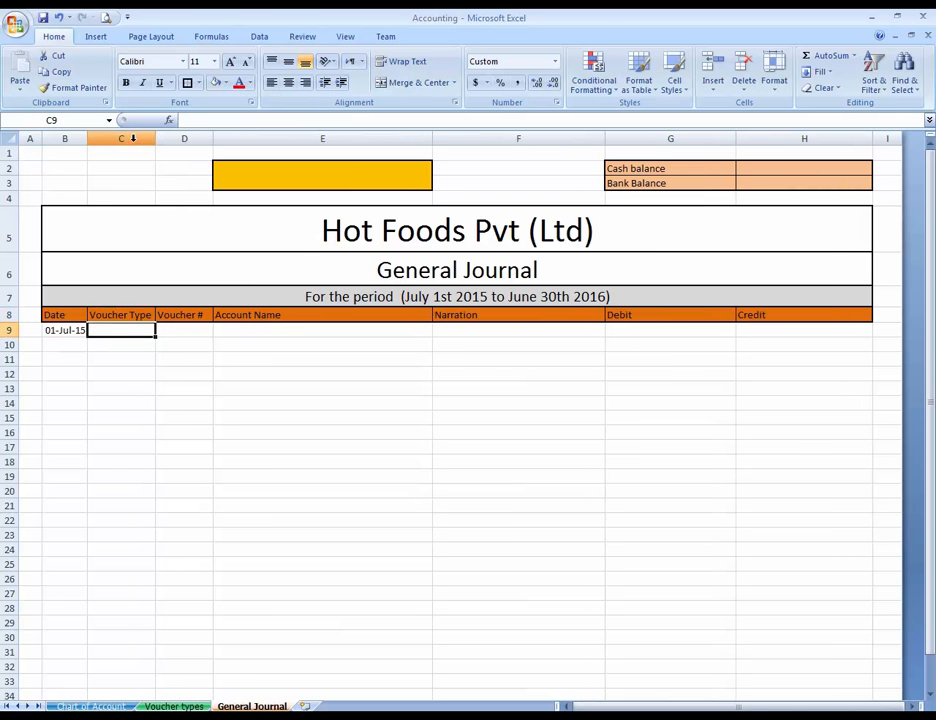
pyautogui.press('Up')
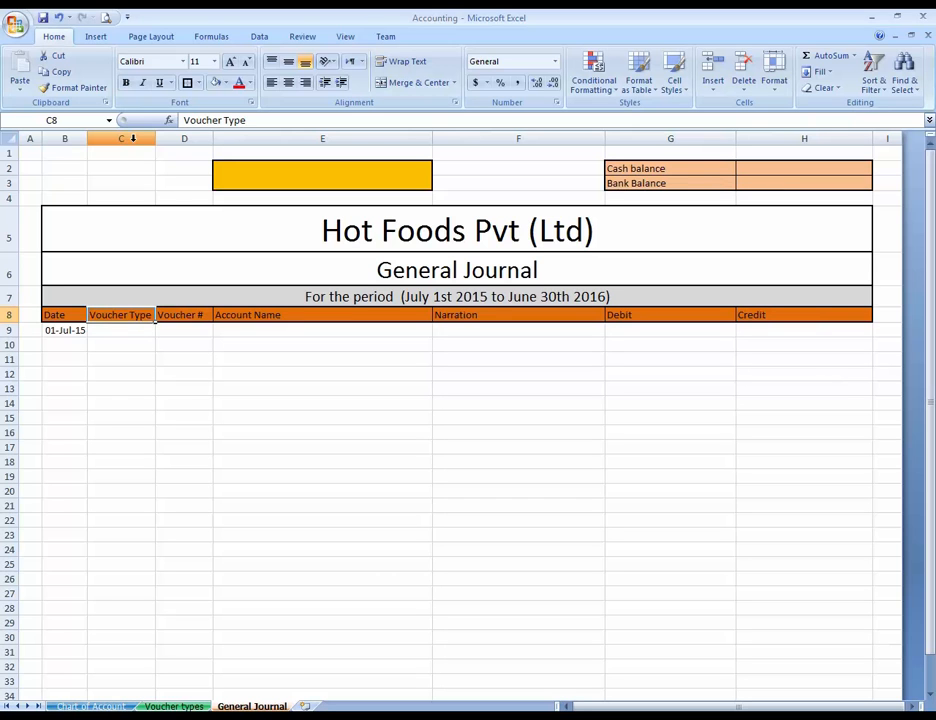
pyautogui.write('vouc')
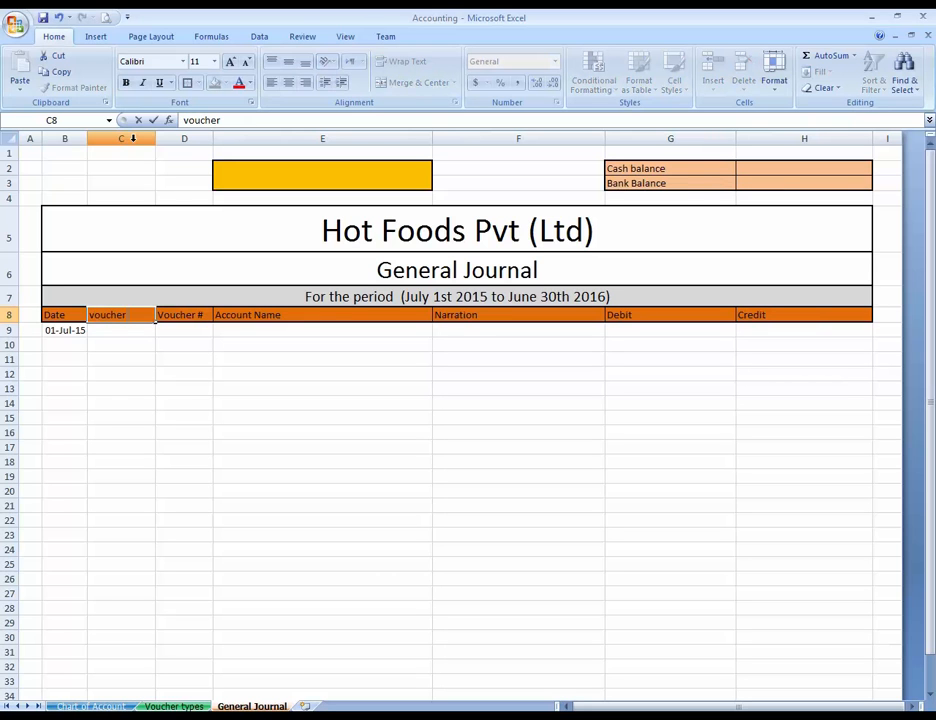
pyautogui.press('BackSpace')
pyautogui.press('BackSpace')
pyautogui.press('BackSpace')
pyautogui.press('BackSpace')
pyautogui.press('BackSpace')
pyautogui.press('BackSpace')
pyautogui.press('BackSpace')
pyautogui.write('Voucher detail')
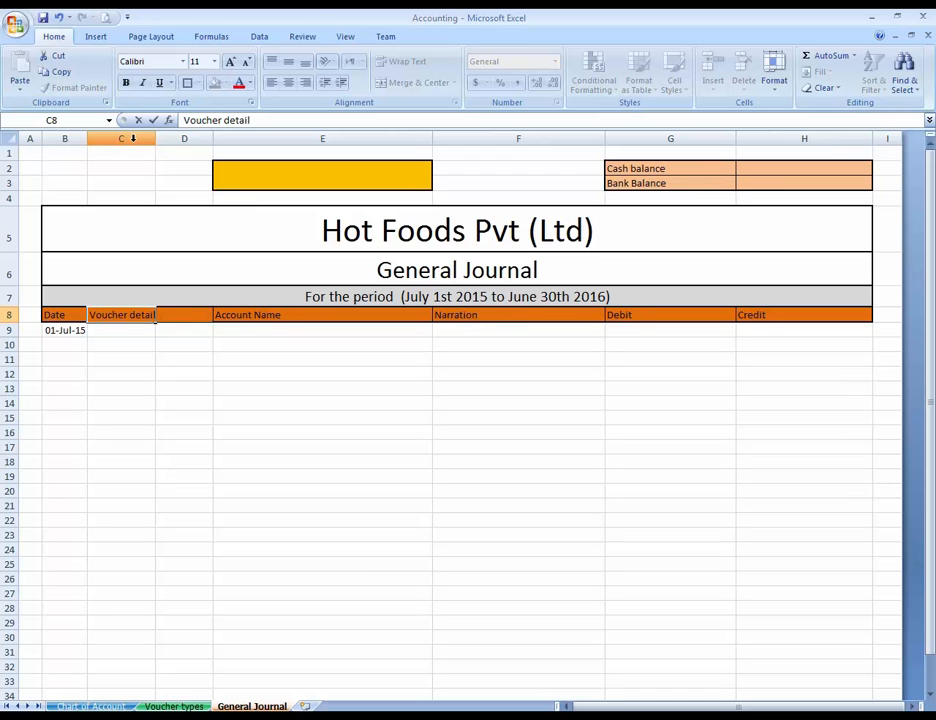
pyautogui.press('Return')
# - Clear the "Voucher #" heading from cell D8 beside "Voucher detail"
pyautogui.press('Up')
pyautogui.hotkey('shift', 'Right')
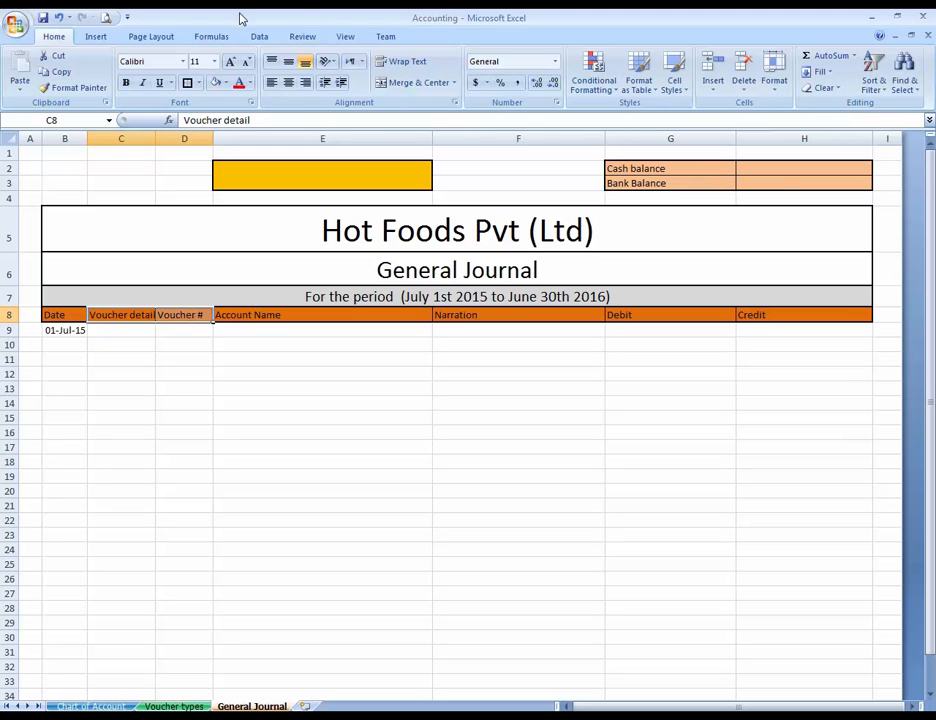
pyautogui.press('Down')
pyautogui.press('Up')
pyautogui.press('Right')
pyautogui.press('Delete')
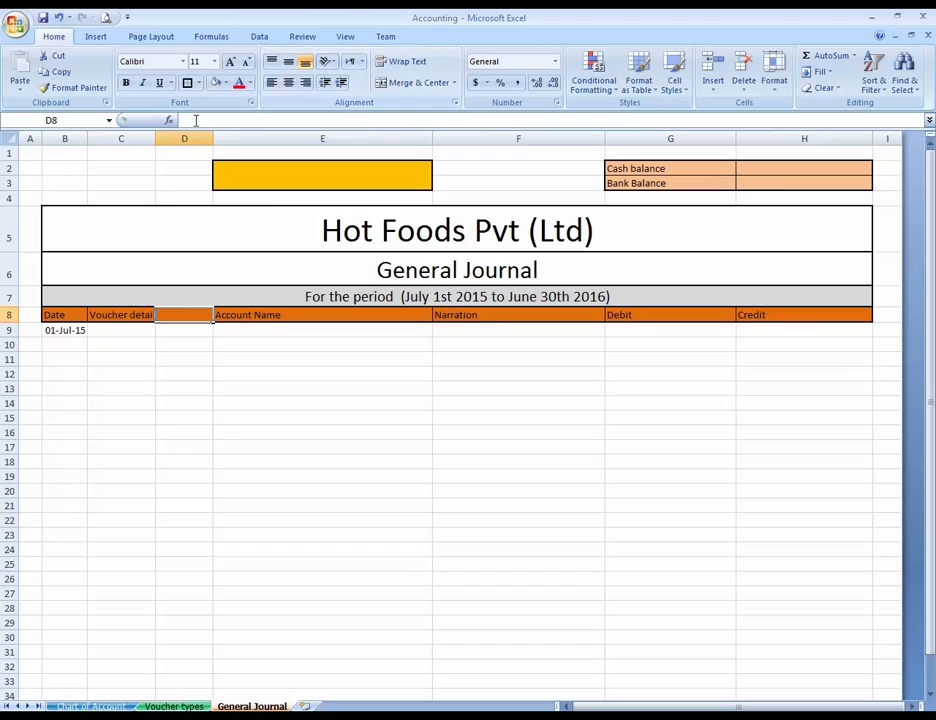
# - Merge and center the "Voucher detail" heading across C8:D8 and narrow columns C and D to fit it
pyautogui.click(420, 84)
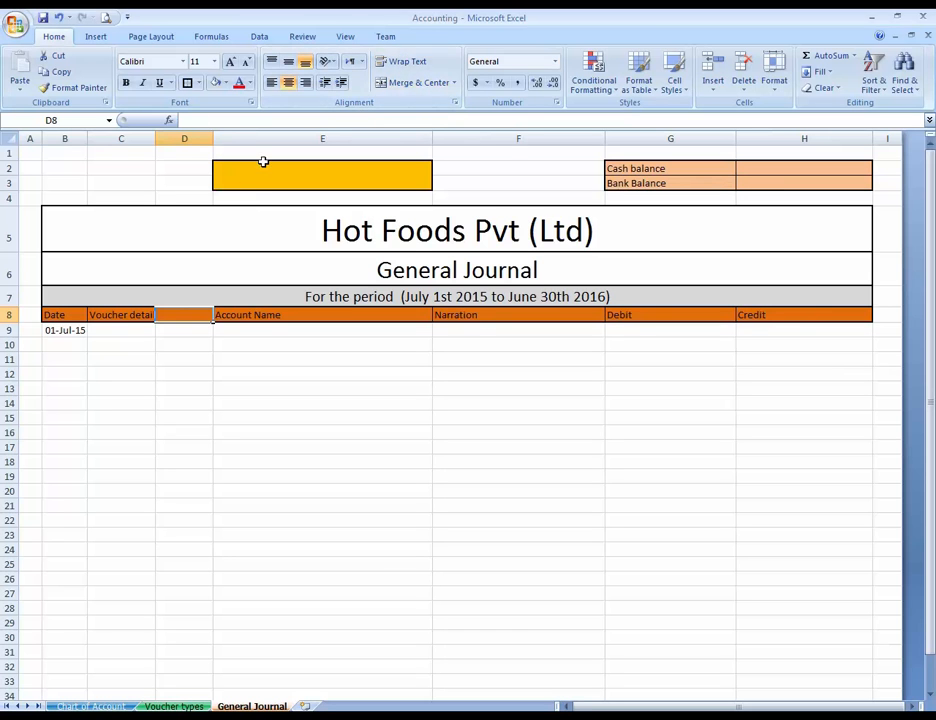
pyautogui.hotkey('shift', 'Left')
pyautogui.click(404, 86)
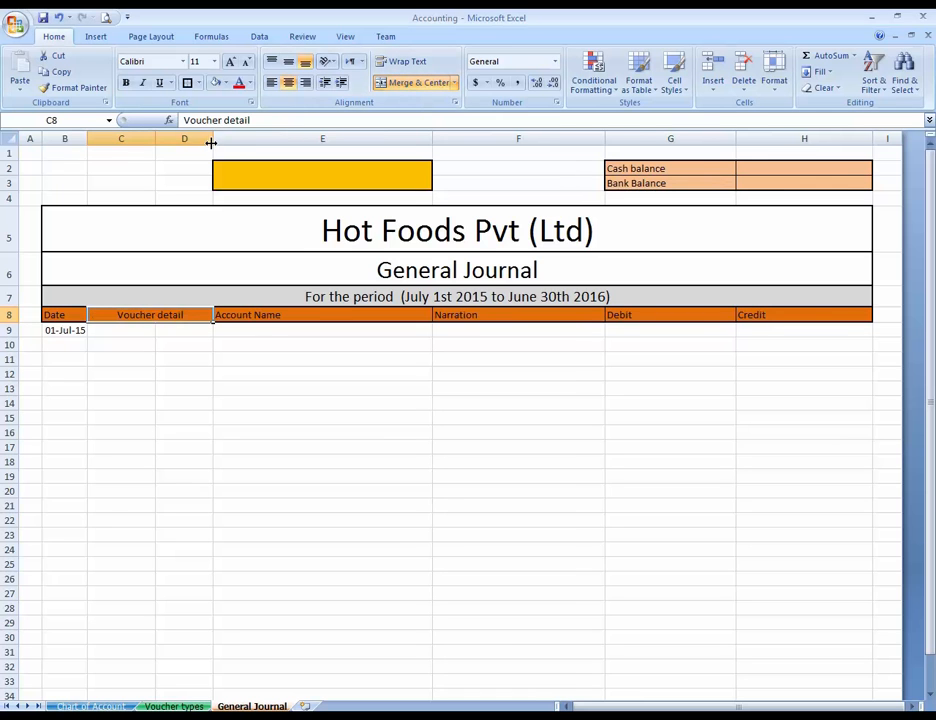
pyautogui.moveTo(211, 143); pyautogui.dragTo(165, 138)
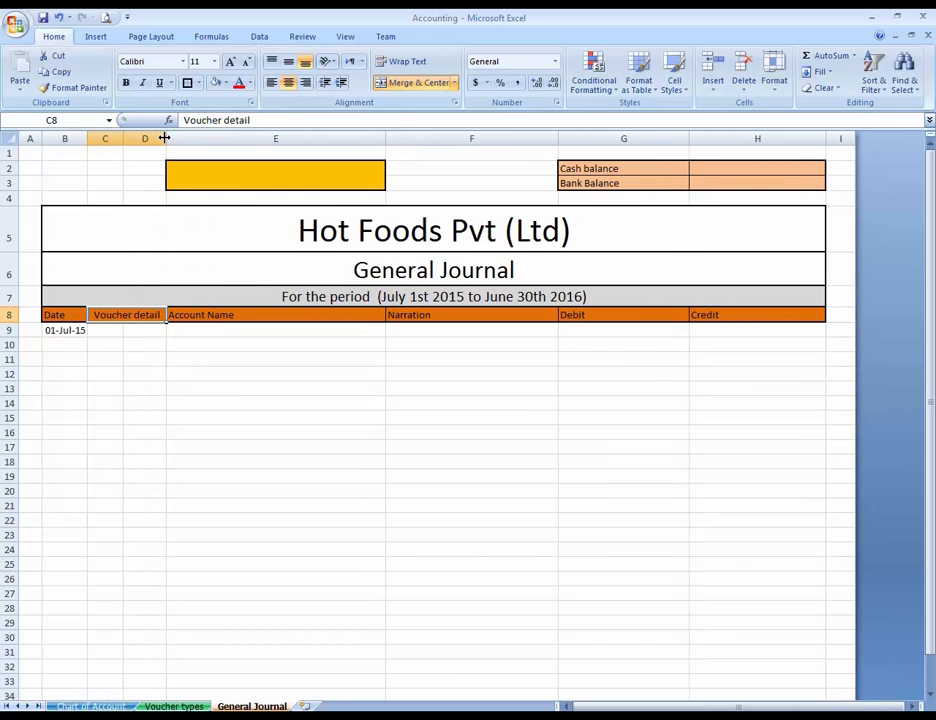
pyautogui.press('Down')
pyautogui.press('Left')
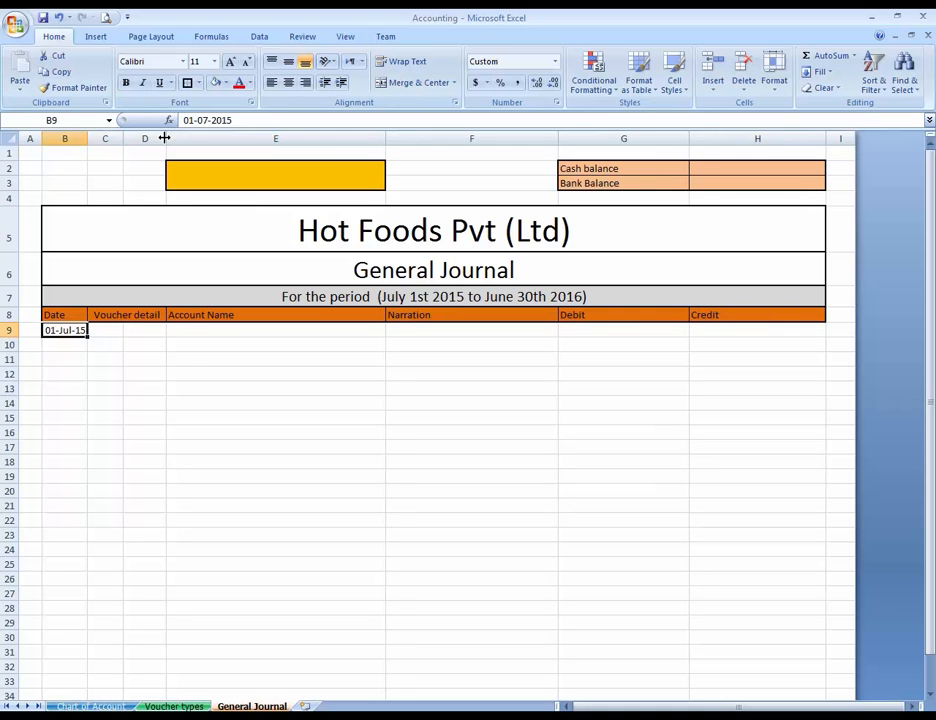
pyautogui.press('Right')
pyautogui.press('Right')
pyautogui.press('Right')
pyautogui.press('Left')
pyautogui.press('Right')
pyautogui.press('Right')
pyautogui.press('Left')
pyautogui.press('Left')
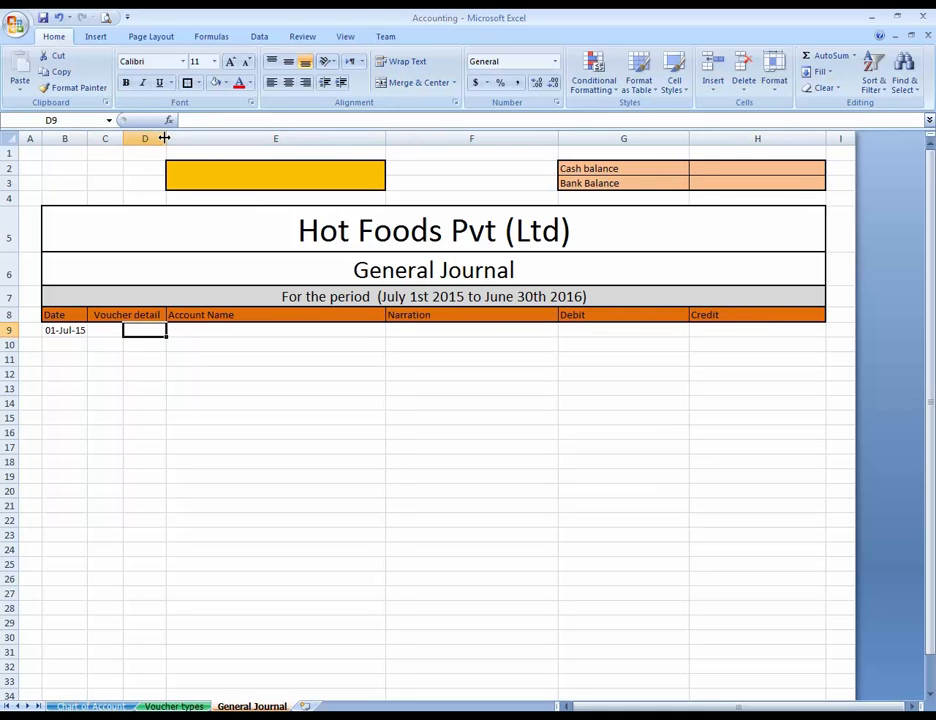
pyautogui.press('Right')
pyautogui.press('Right')
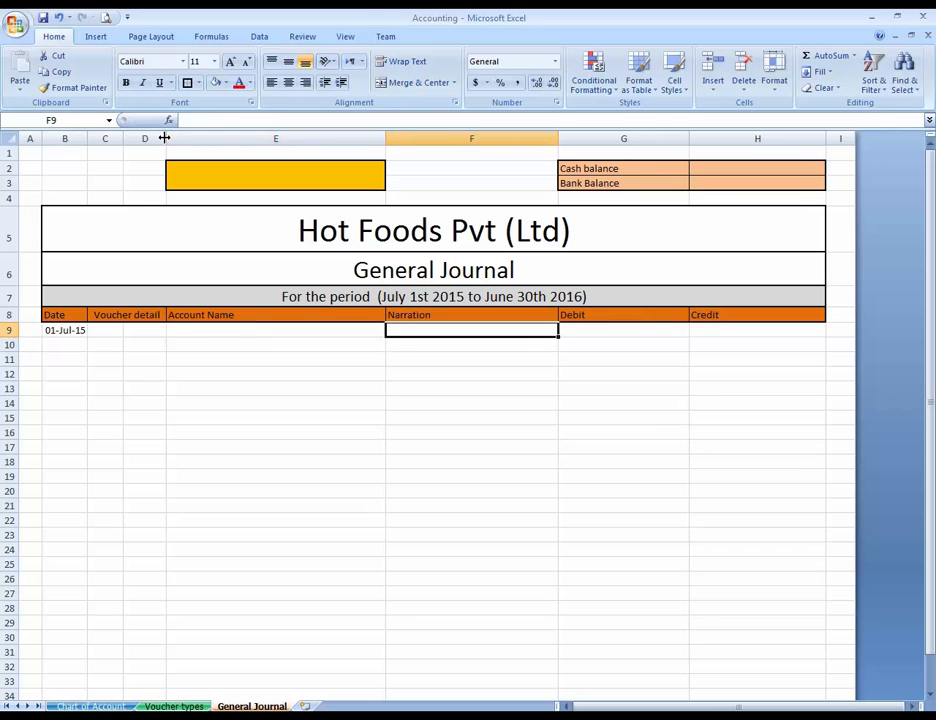
pyautogui.press('Up')
pyautogui.press('Left')
pyautogui.press('Left')
pyautogui.press('Left')
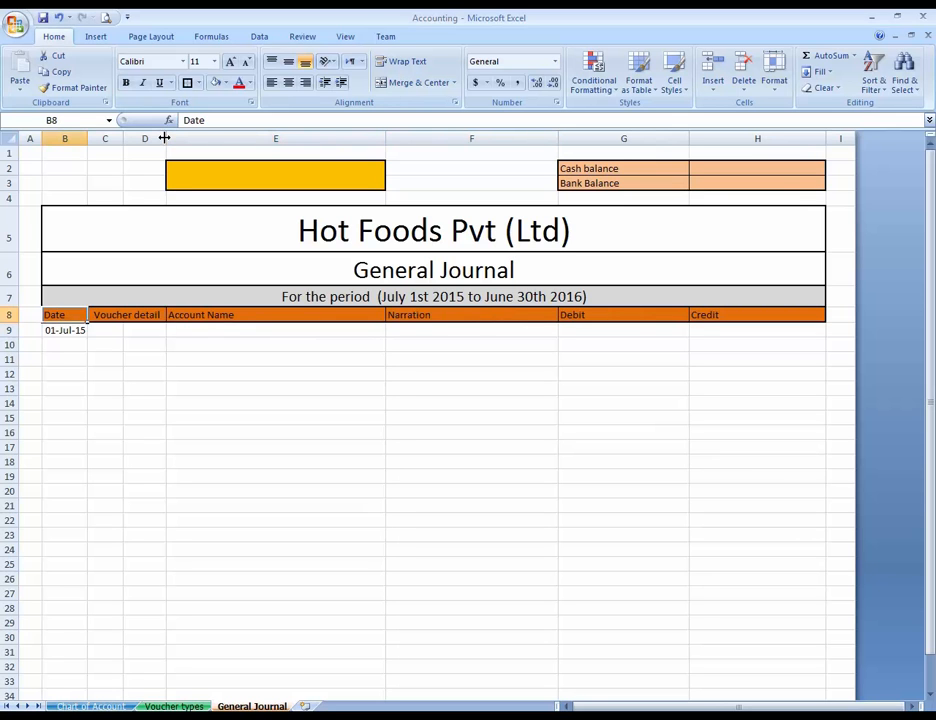
pyautogui.press('Right')
pyautogui.press('Right')
pyautogui.press('Right')
pyautogui.press('Down')
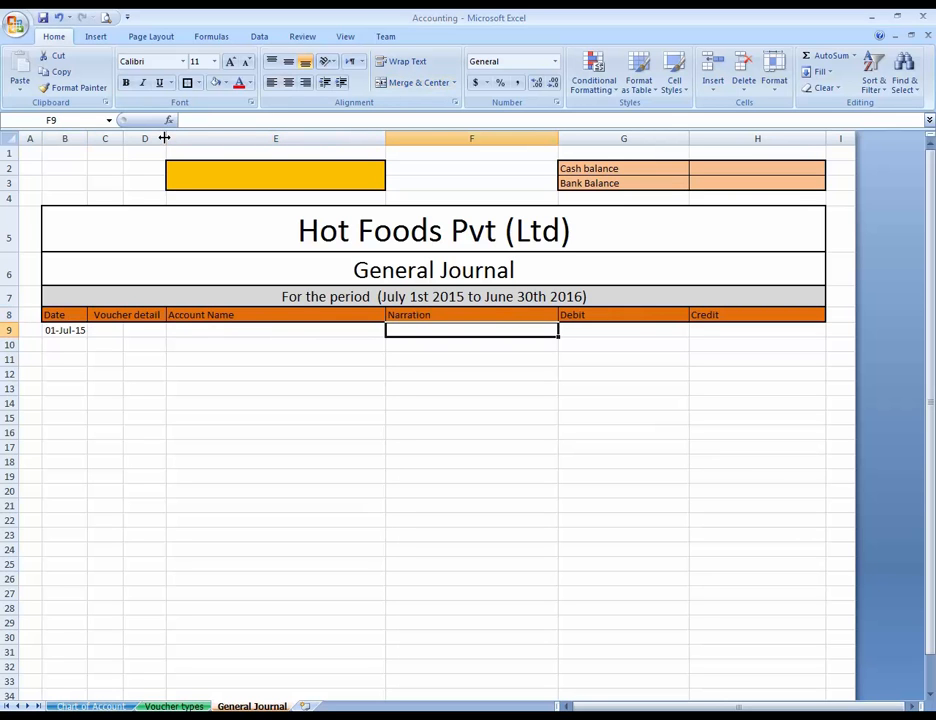
pyautogui.press('Left')
pyautogui.press('Left')
pyautogui.press('Left')
pyautogui.press('Left')
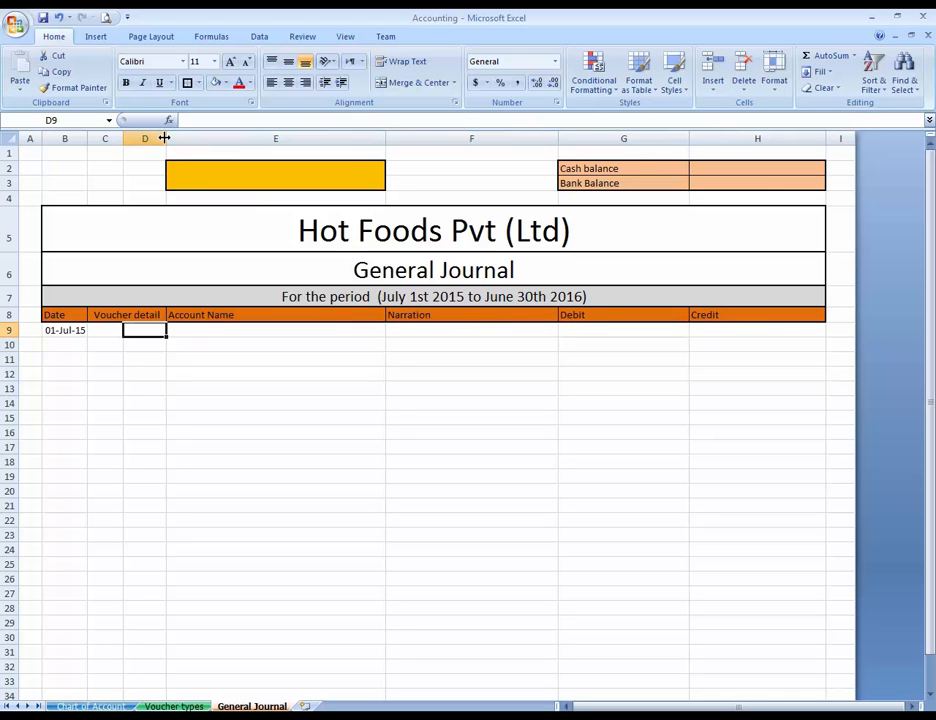
pyautogui.press('Right')
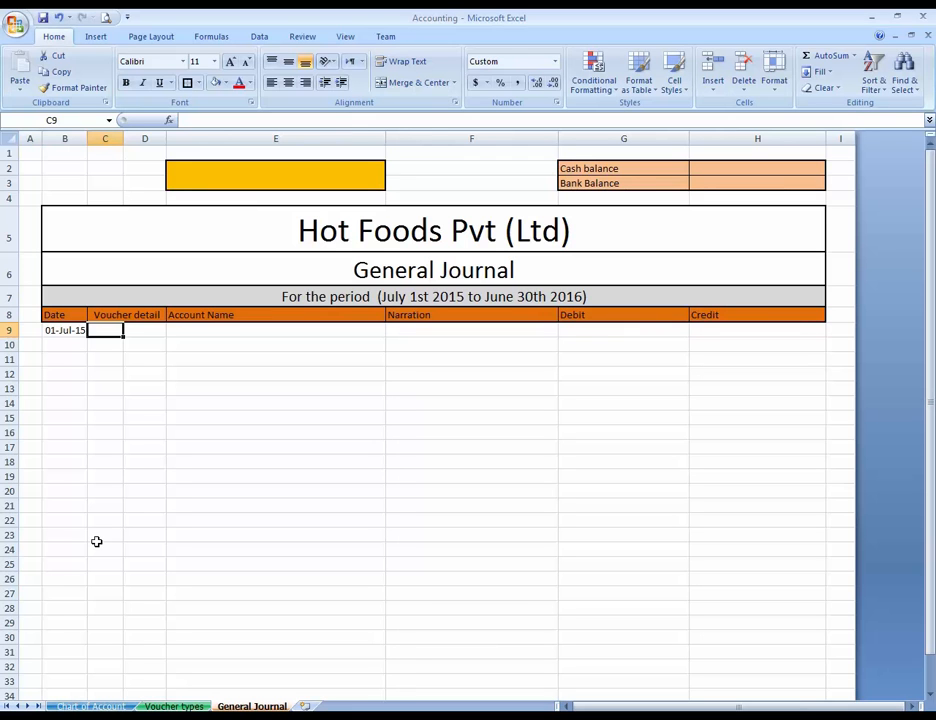
pyautogui.press('Down')
pyautogui.press('Up')
pyautogui.press('Up')
pyautogui.press('Down')
pyautogui.click(150, 37)
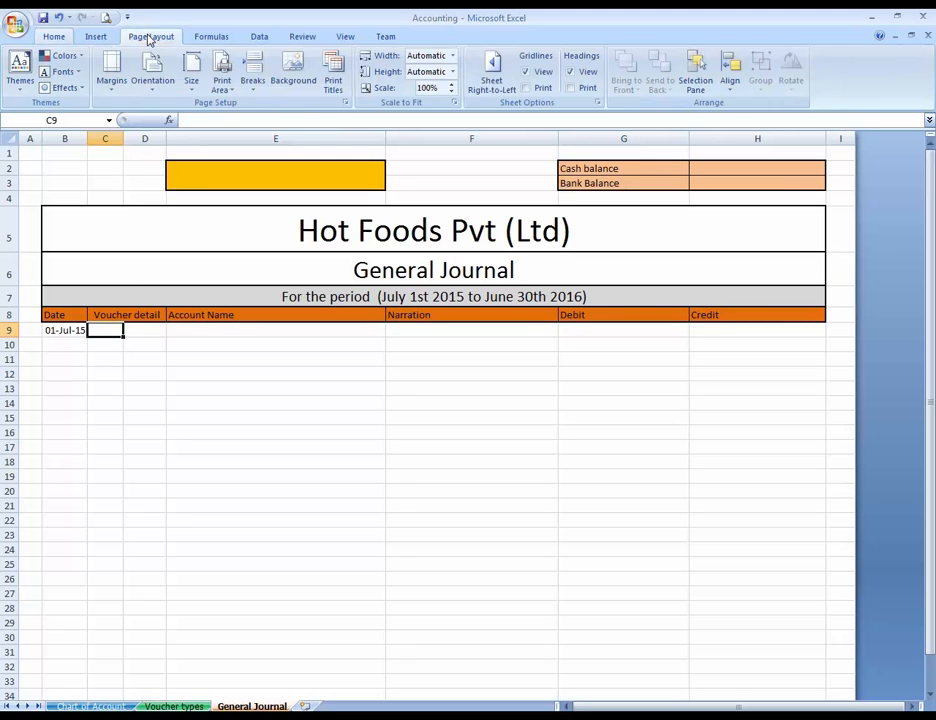
pyautogui.click(217, 38)
pyautogui.click(265, 40)
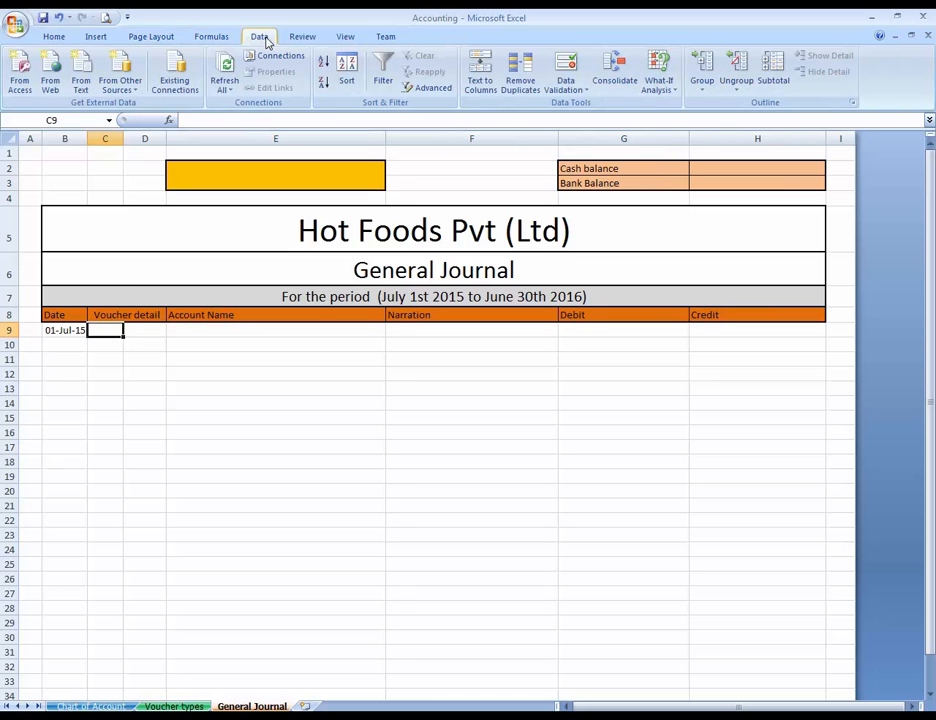
pyautogui.click(576, 91)
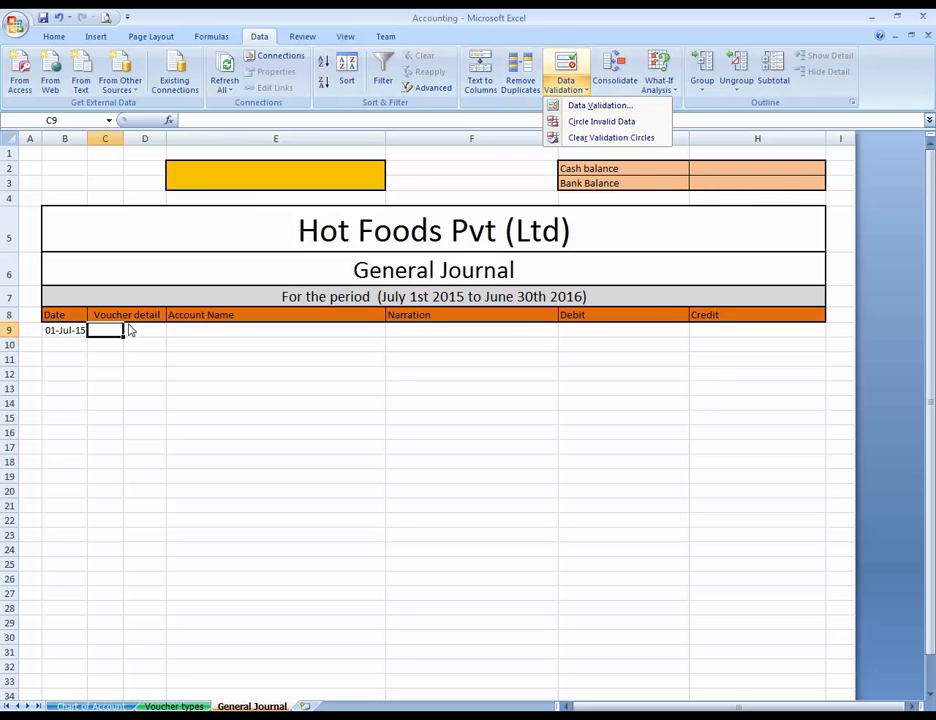
pyautogui.click(598, 106)
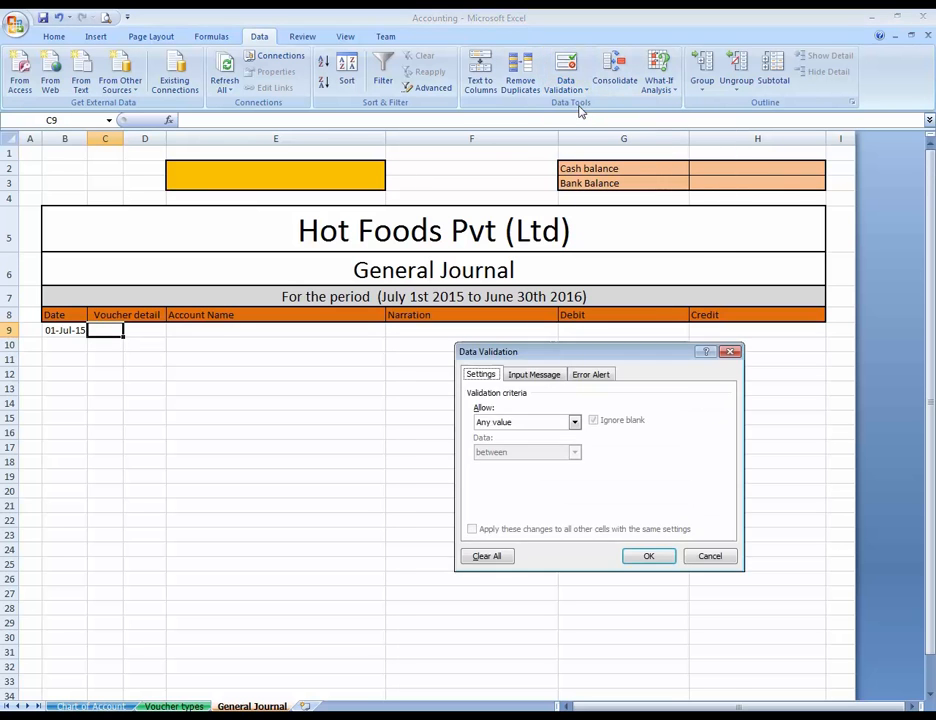
pyautogui.click(574, 422)
pyautogui.click(558, 465)
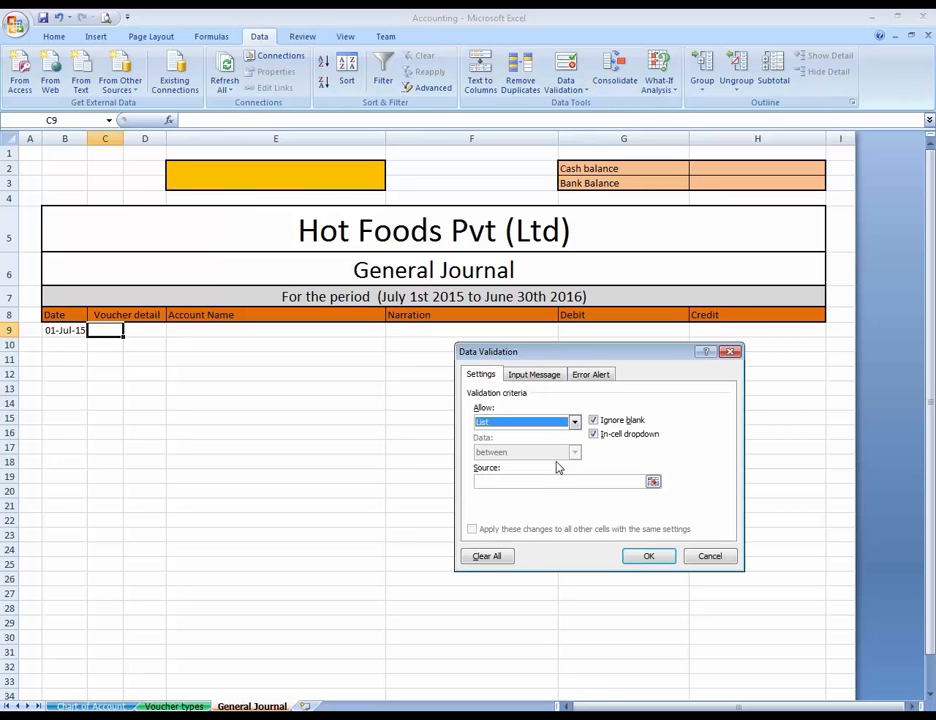
pyautogui.click(553, 483)
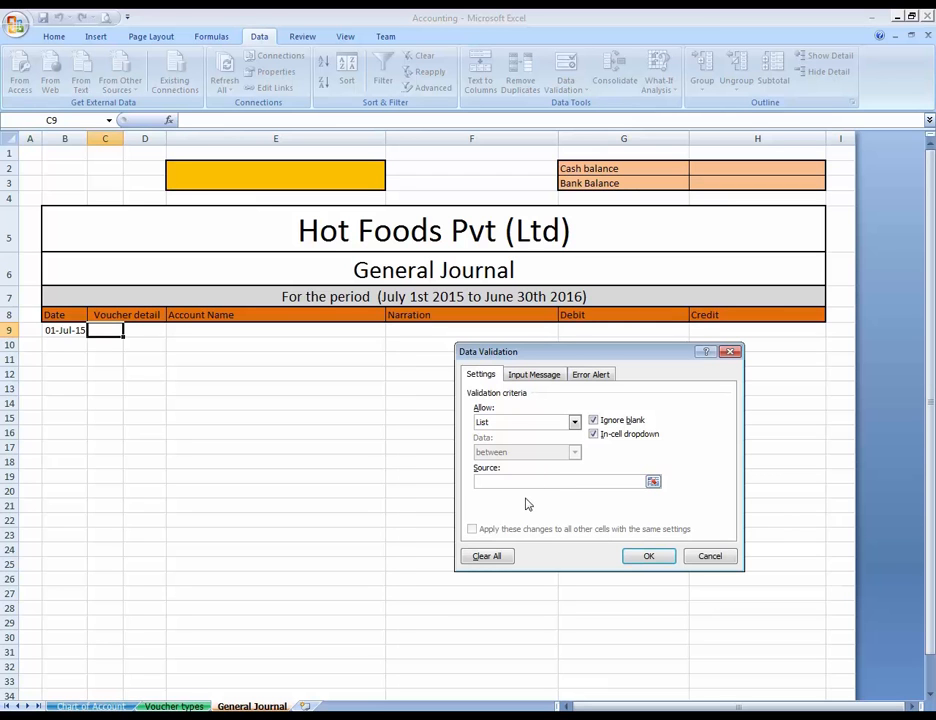
pyautogui.click(339, 455)
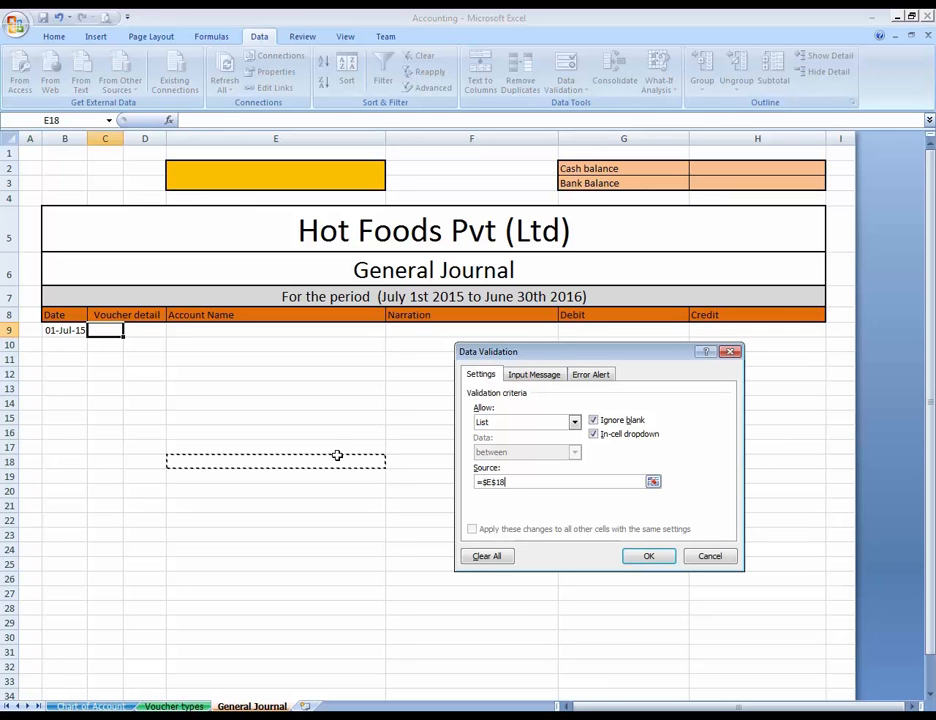
pyautogui.click(336, 447)
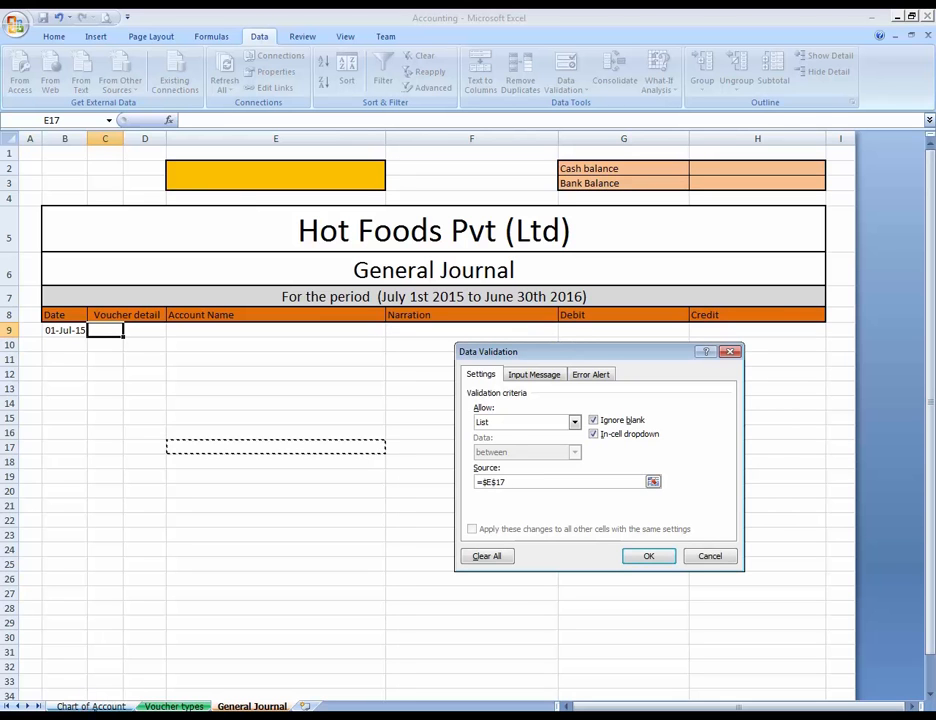
pyautogui.click(579, 482)
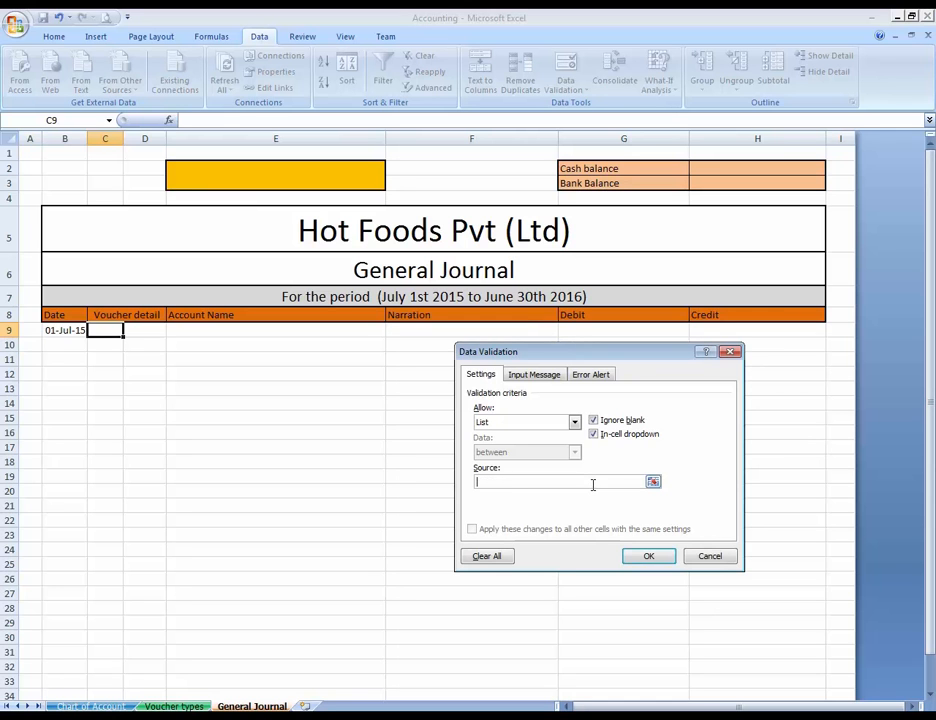
pyautogui.click(710, 556)
# - Enter a formula in spare cell E13 that references the Short Name range D4:D21 on the Voucher types sheet
pyautogui.click(303, 389)
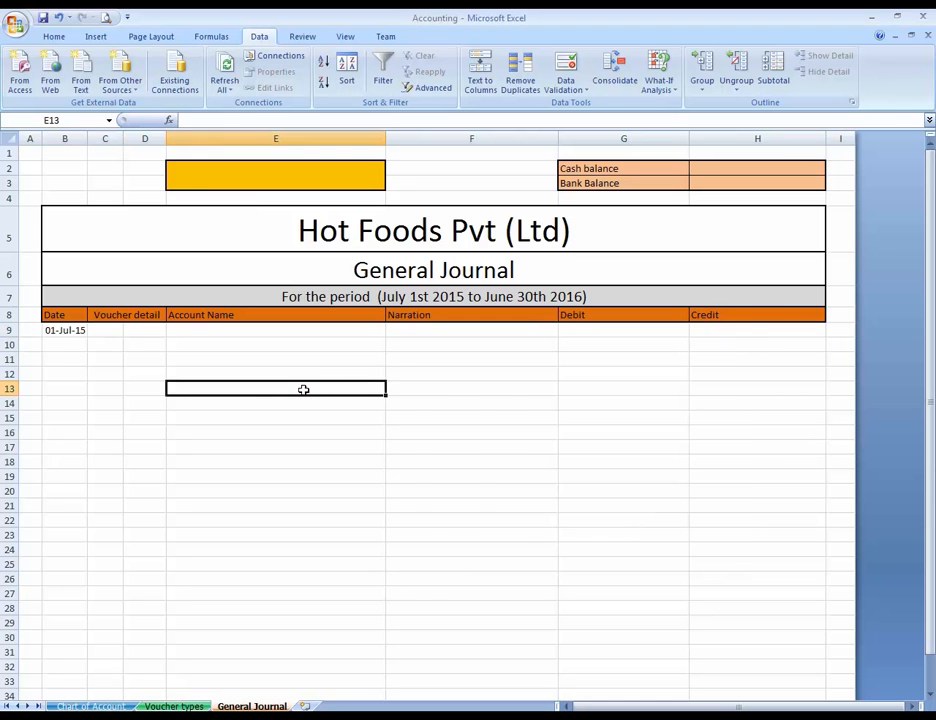
pyautogui.press('Down')
pyautogui.click(303, 389)
pyautogui.write('=')
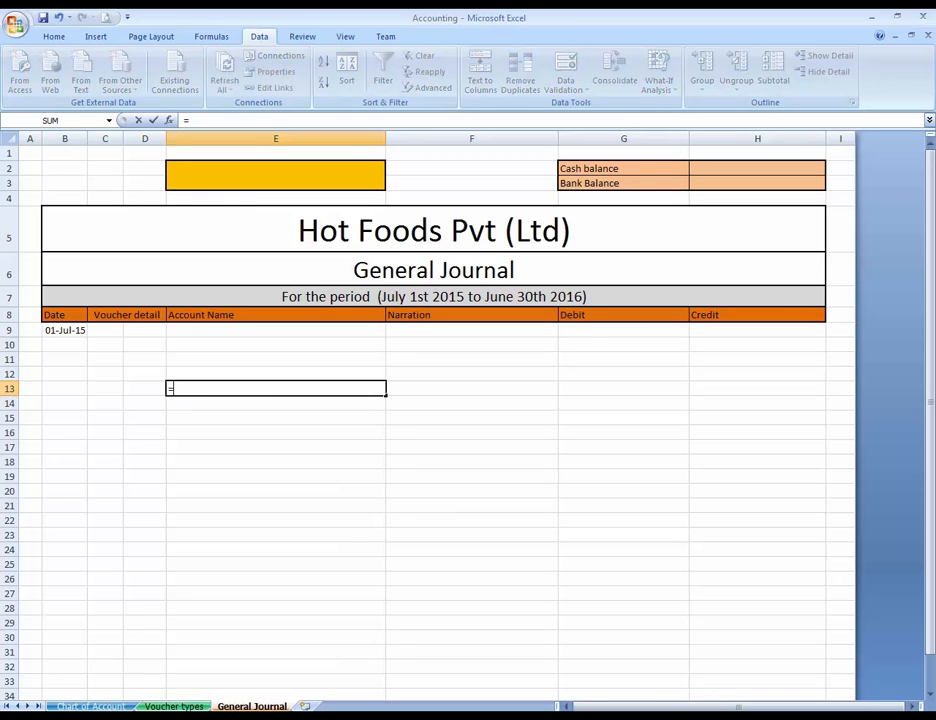
pyautogui.click(91, 706)
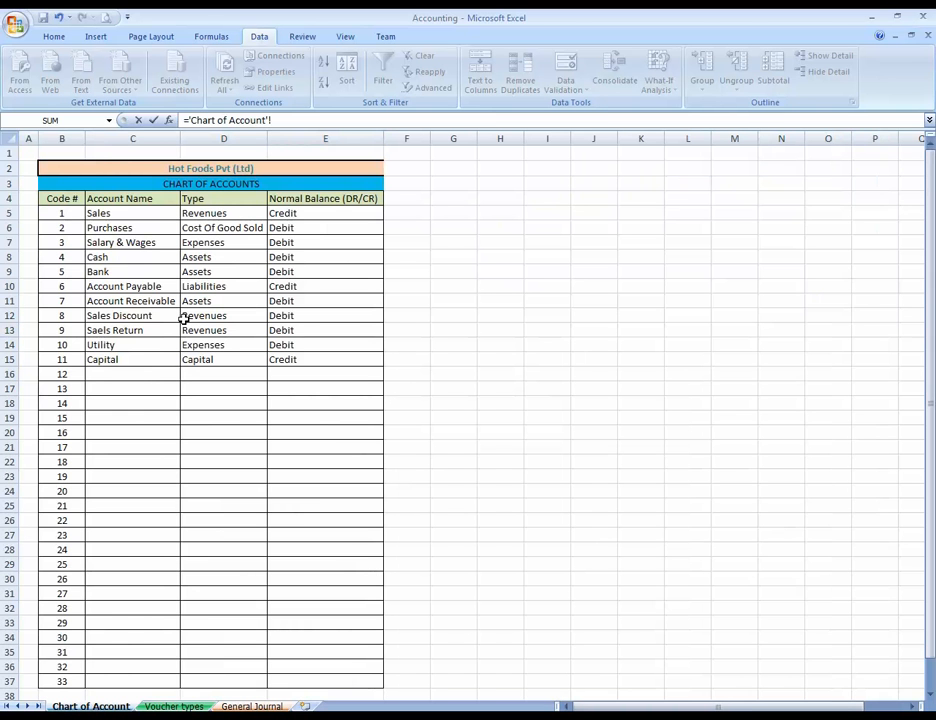
pyautogui.hotkey('ctrl', 'pagedown')
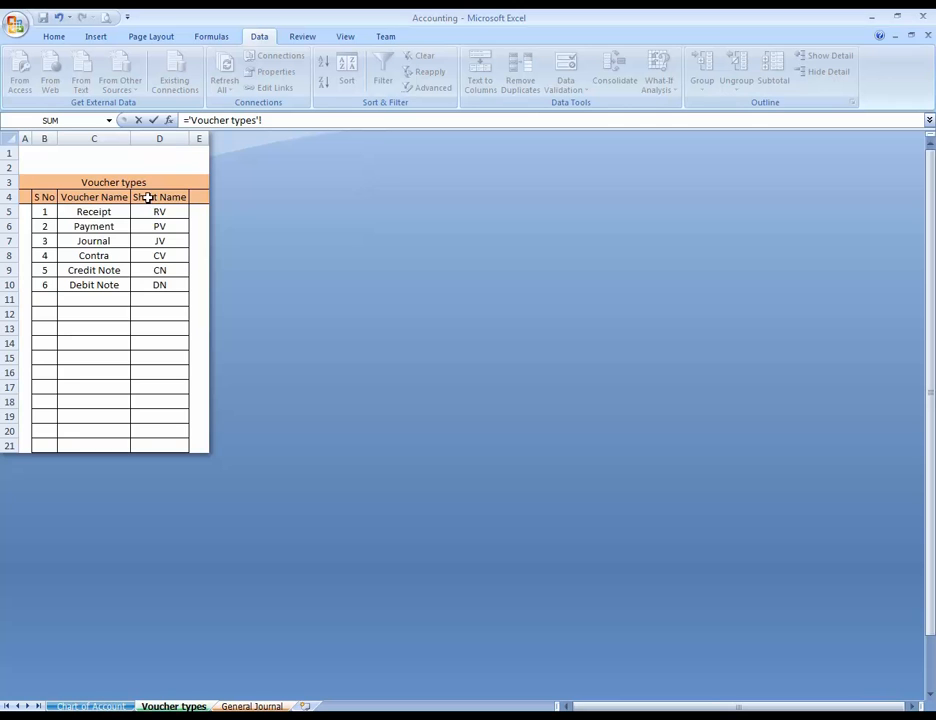
pyautogui.moveTo(150, 196)
pyautogui.mouseDown()
pyautogui.moveTo(166, 211)
pyautogui.moveTo(177, 445)
pyautogui.mouseUp()
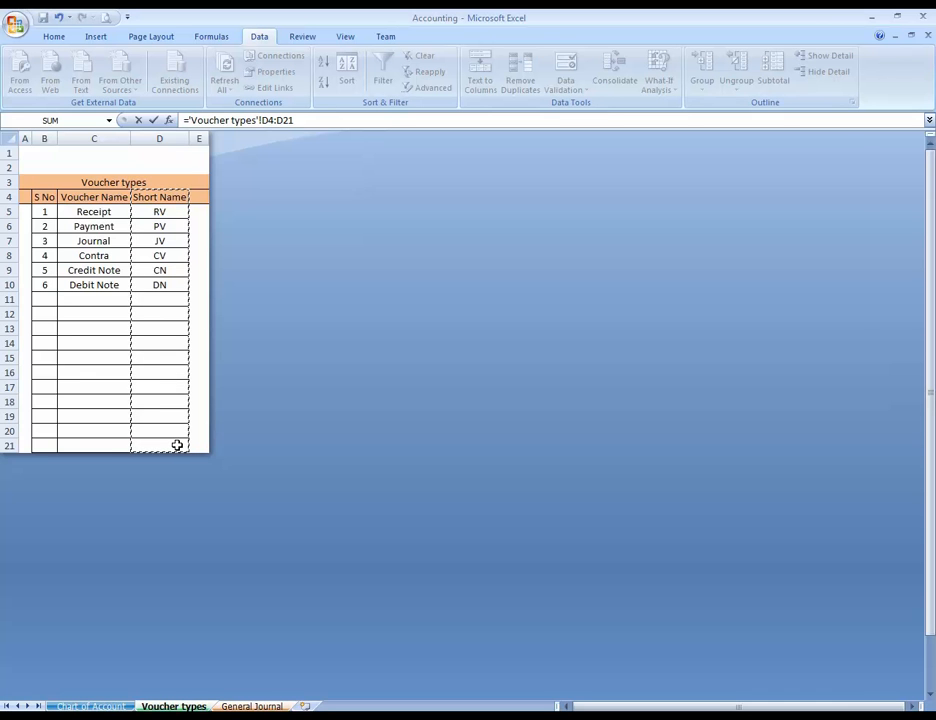
pyautogui.press('Return')
pyautogui.press('Up')
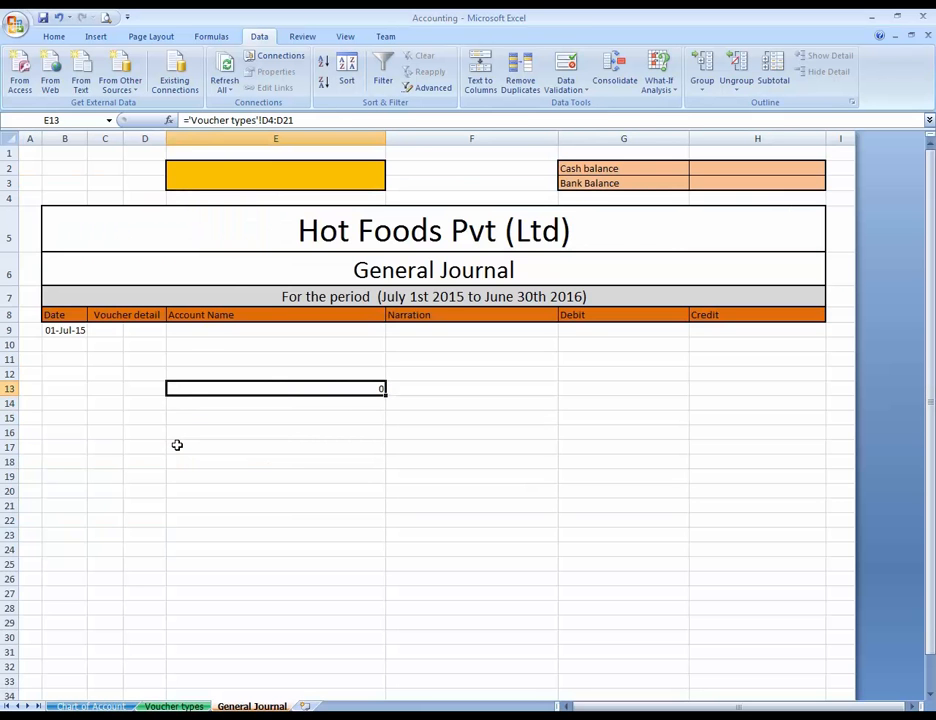
# - Make the end reference of the range in E13's formula absolute as $D$21
pyautogui.press('F2')
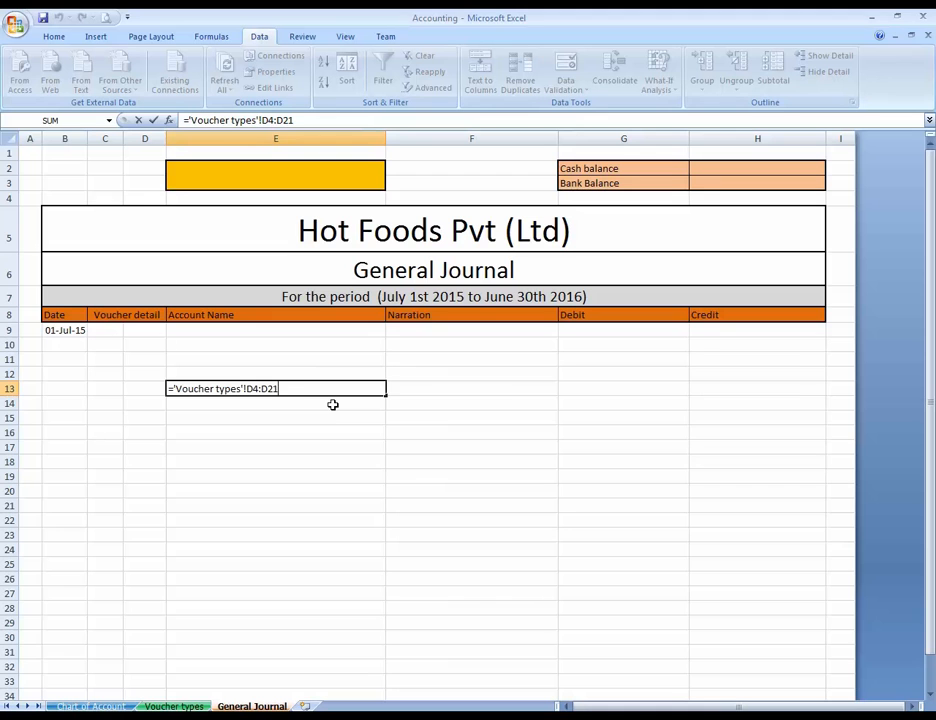
pyautogui.press('F4')
pyautogui.press('Return')
pyautogui.press('Up')
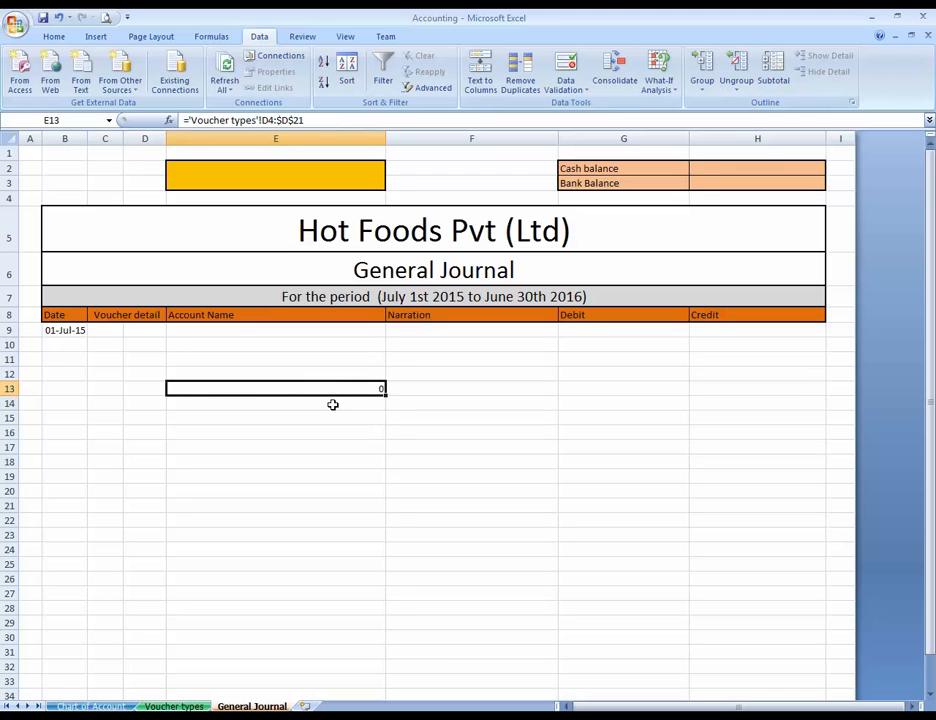
pyautogui.press('F2')
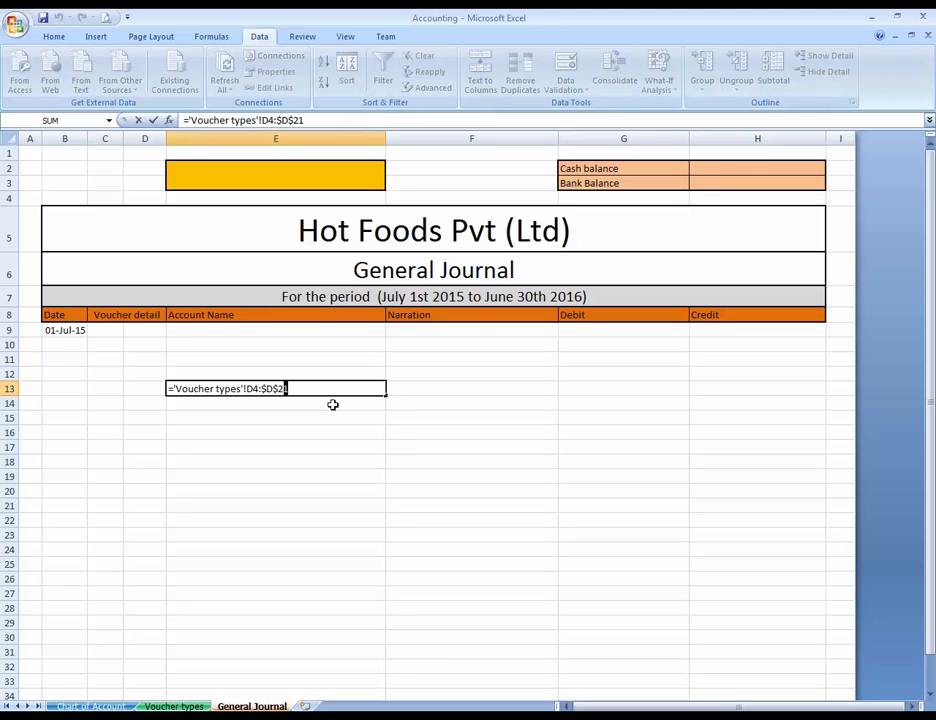
pyautogui.hotkey('shift', 'Left')
pyautogui.hotkey('shift', 'Left')
pyautogui.hotkey('shift', 'Left')
pyautogui.hotkey('shift', 'Left')
pyautogui.hotkey('shift', 'Left')
pyautogui.hotkey('shift', 'Left')
pyautogui.press('Escape')
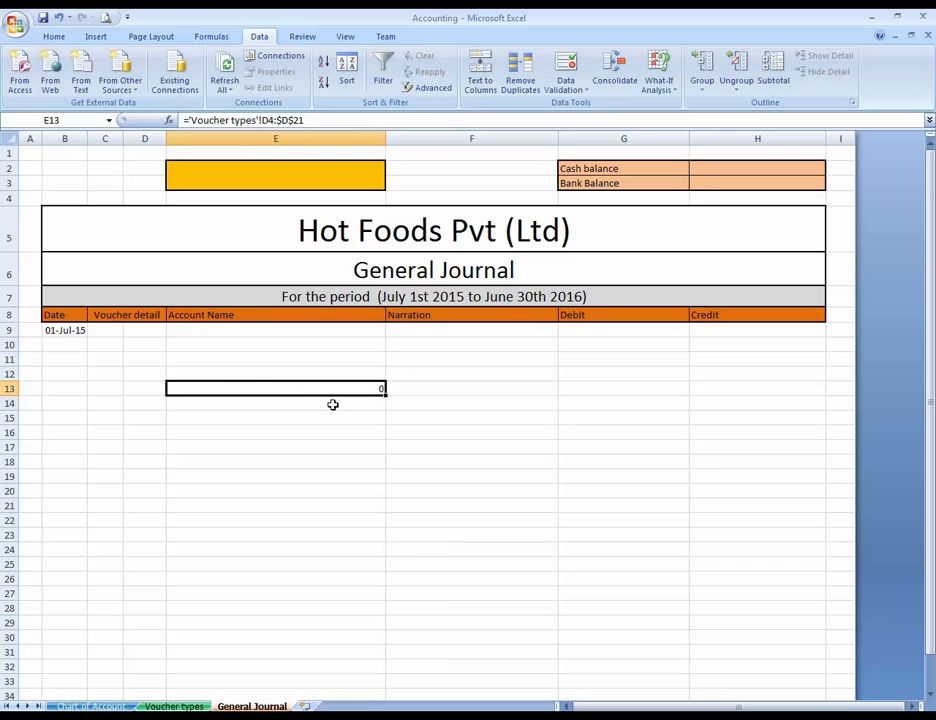
# - Cut the whole formula text ='Voucher types'!D4:$D$21 out of cell E13, leaving the cell empty
pyautogui.press('F2')
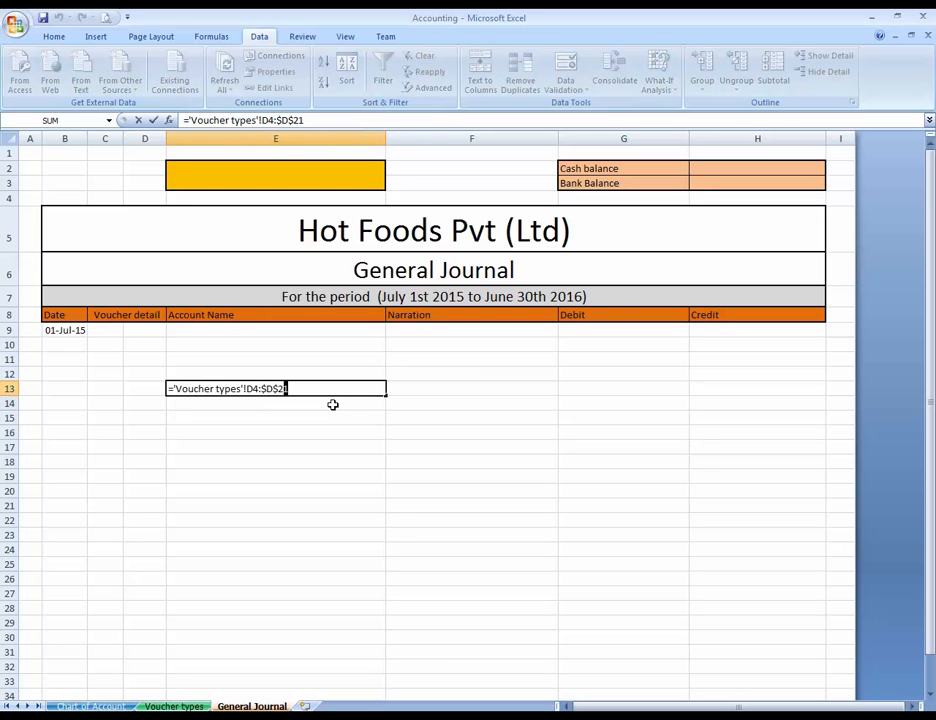
pyautogui.hotkey('shift', 'Left')
pyautogui.hotkey('shift', 'Left')
pyautogui.hotkey('shift', 'Left')
pyautogui.hotkey('shift', 'Left')
pyautogui.hotkey('shift', 'Left')
pyautogui.hotkey('shift', 'Left')
pyautogui.hotkey('shift', 'Left')
pyautogui.hotkey('shift', 'Left')
pyautogui.hotkey('shift', 'Left')
pyautogui.hotkey('shift', 'Left')
pyautogui.hotkey('shift', 'Left')
pyautogui.hotkey('shift', 'Left')
pyautogui.hotkey('shift', 'Left')
pyautogui.hotkey('shift', 'Left')
pyautogui.hotkey('shift', 'Left')
pyautogui.hotkey('shift', 'Left')
pyautogui.hotkey('shift', 'Left')
pyautogui.hotkey('shift', 'Left')
pyautogui.hotkey('shift', 'Left')
pyautogui.hotkey('shift', 'Left')
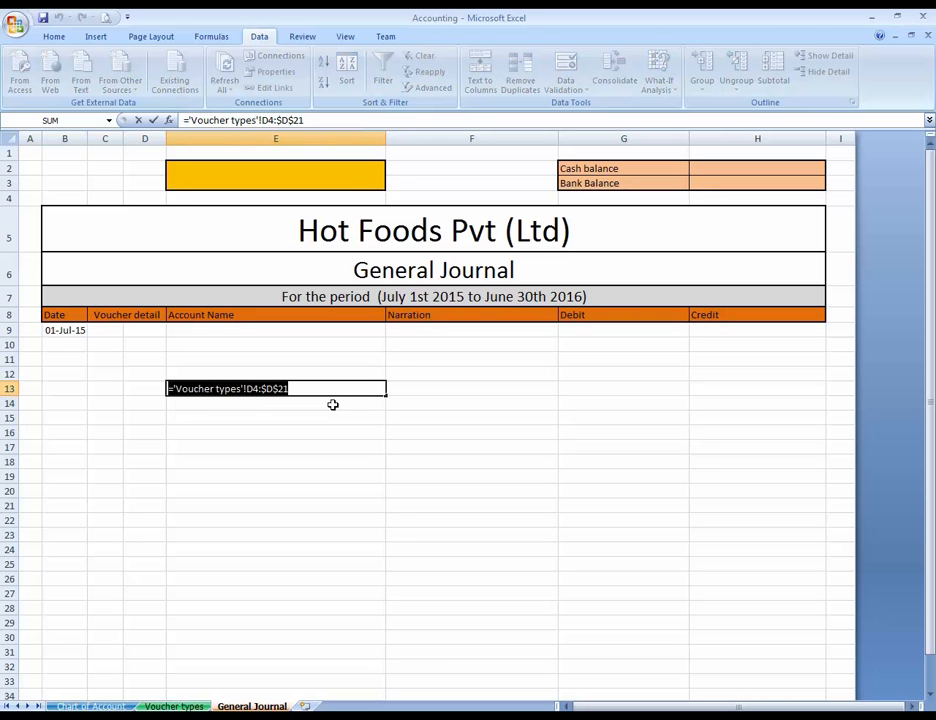
pyautogui.rightClick(257, 388)
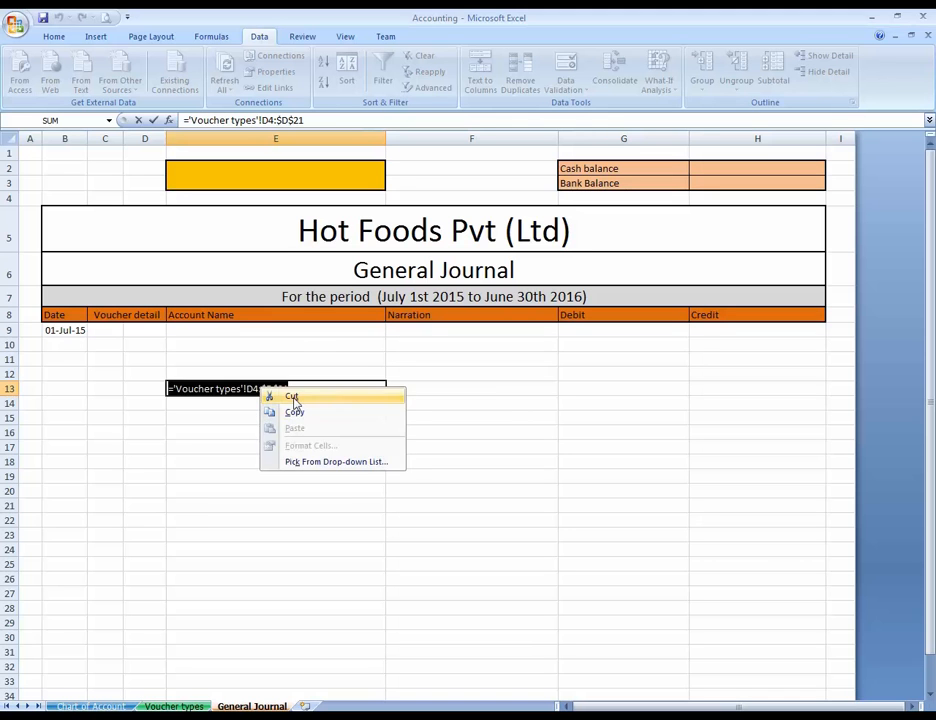
pyautogui.click(292, 397)
pyautogui.click(428, 385)
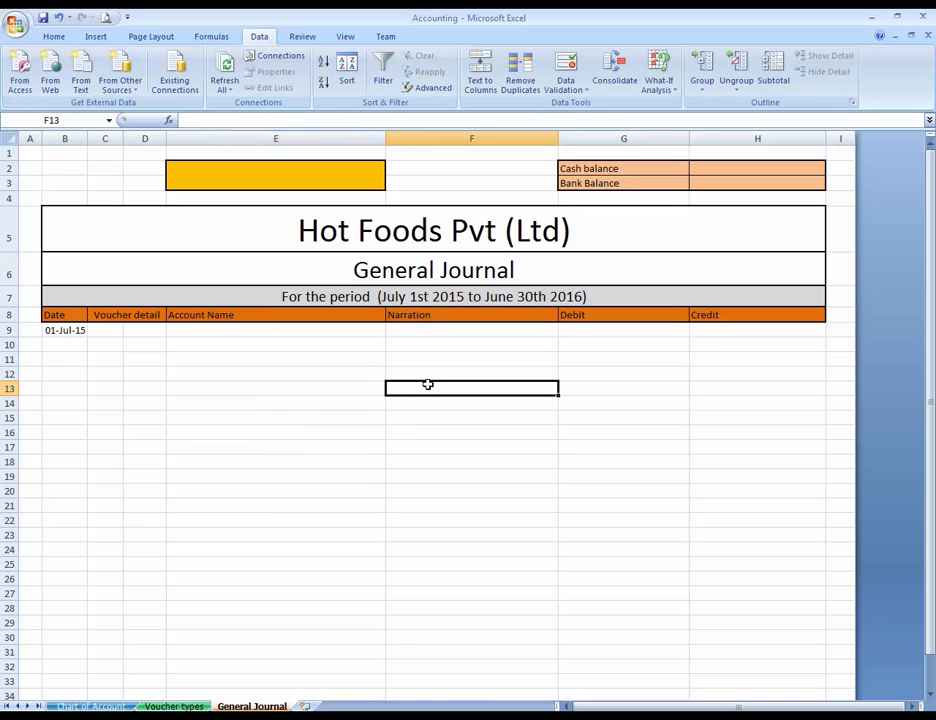
# - Add list data validation to cell C9 with ='Voucher types'!D4:$D$21 pasted as its source
pyautogui.press('Left')
pyautogui.press('Left')
pyautogui.press('Left')
pyautogui.press('Up')
pyautogui.press('Up')
pyautogui.press('Up')
pyautogui.press('Up')
pyautogui.press('Up')
pyautogui.press('Down')
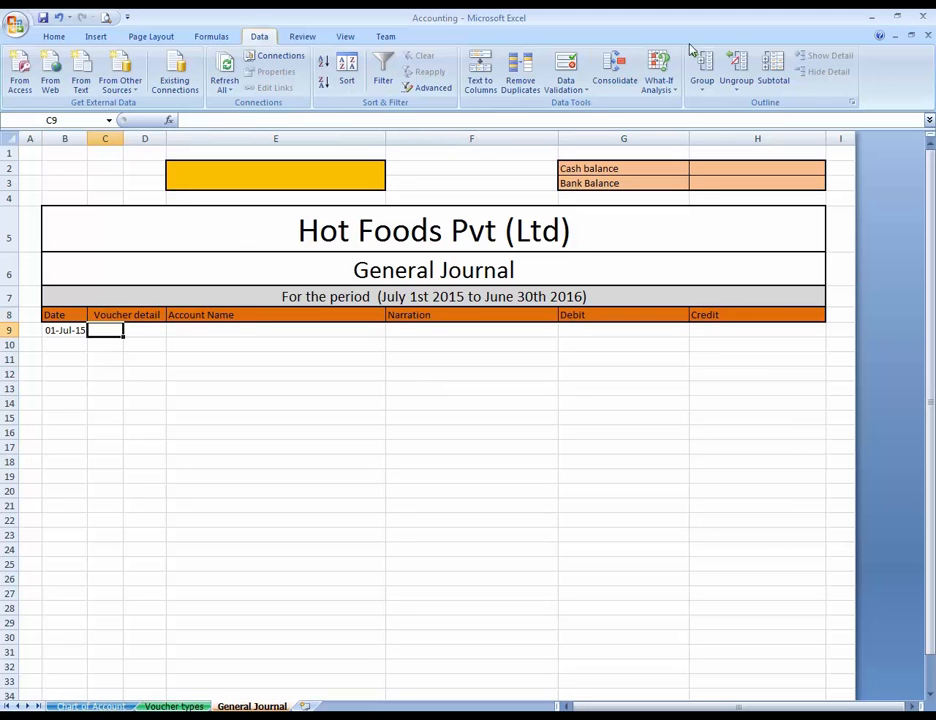
pyautogui.click(565, 70)
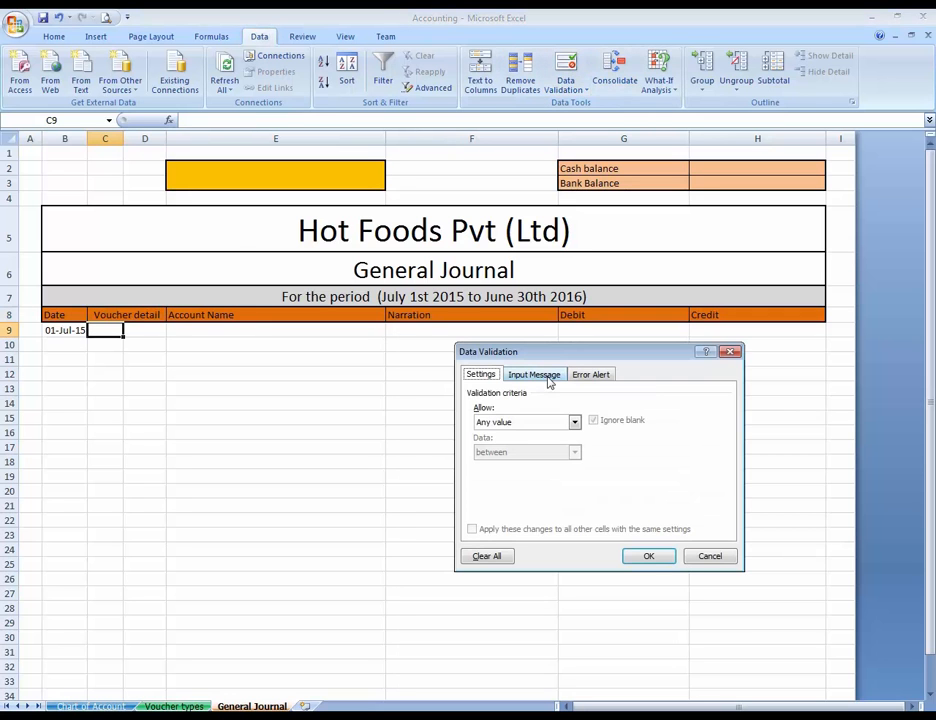
pyautogui.click(535, 422)
pyautogui.click(531, 465)
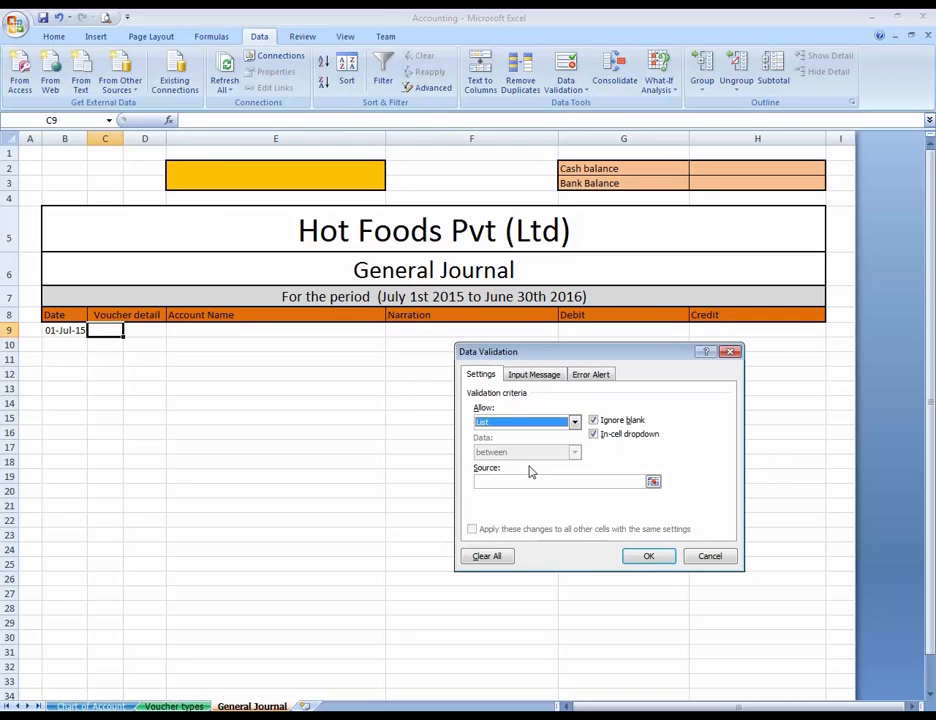
pyautogui.click(531, 480)
pyautogui.rightClick(533, 483)
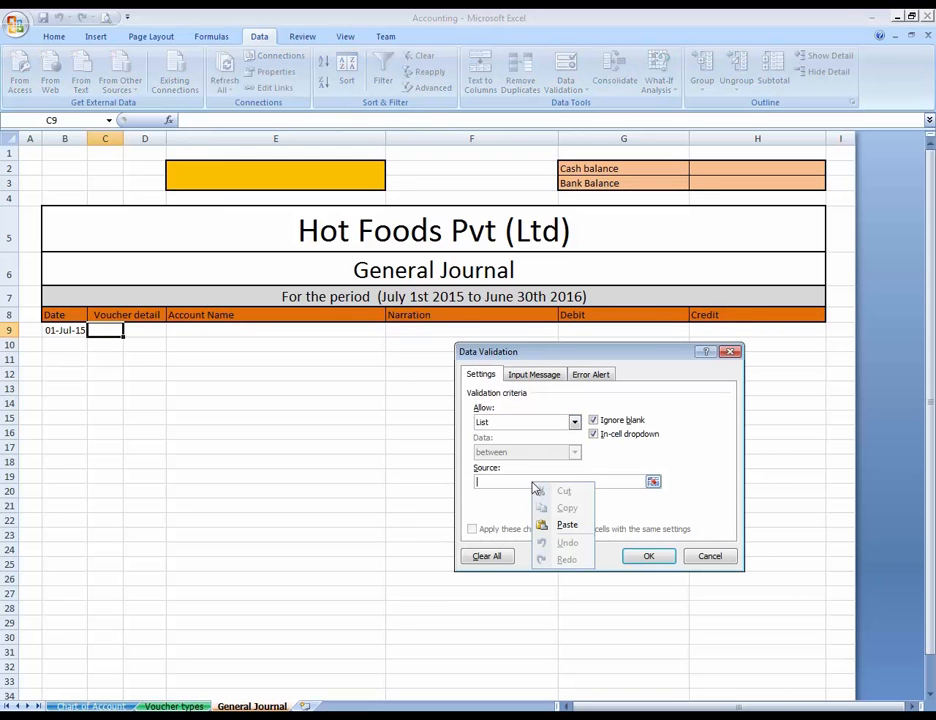
pyautogui.click(566, 525)
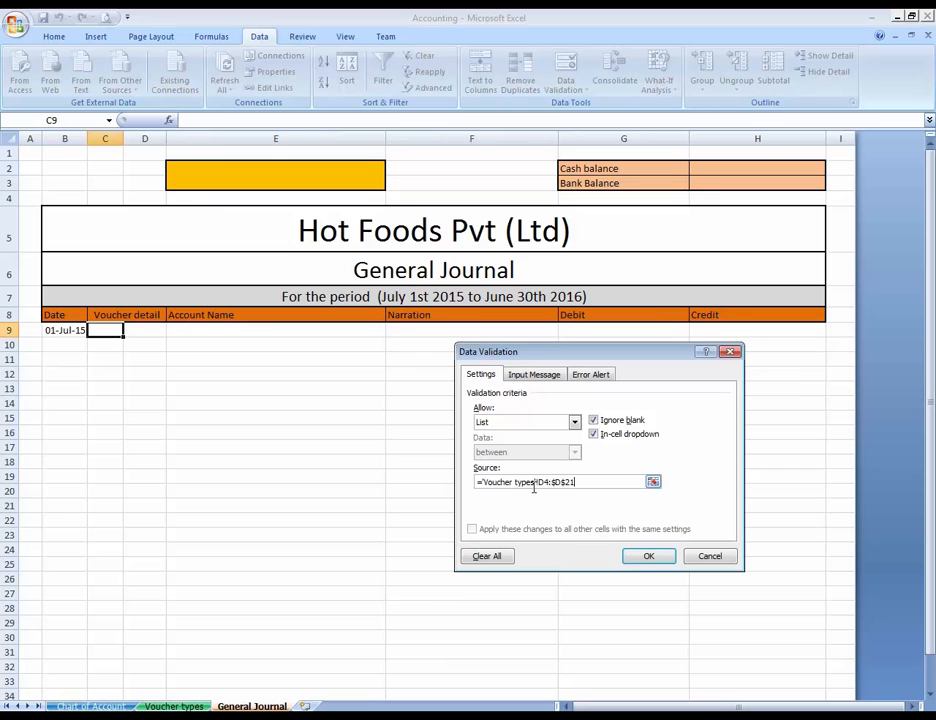
pyautogui.click(650, 557)
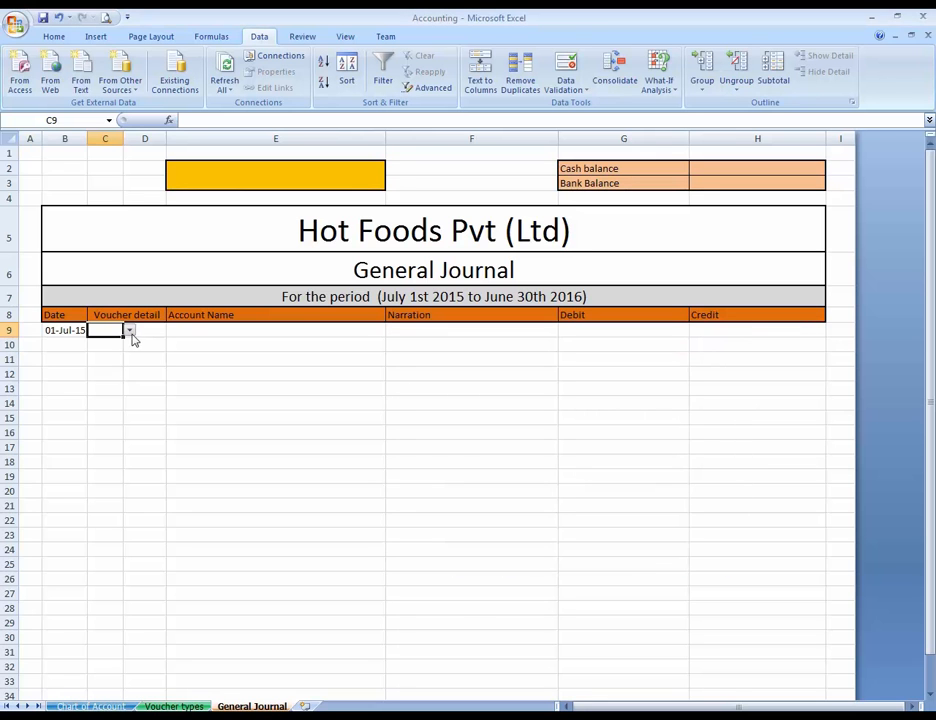
# - Try out C9's drop-down list by choosing Short Name, RV, JV and CV in turn
pyautogui.click(129, 330)
pyautogui.moveTo(131, 380); pyautogui.dragTo(130, 355)
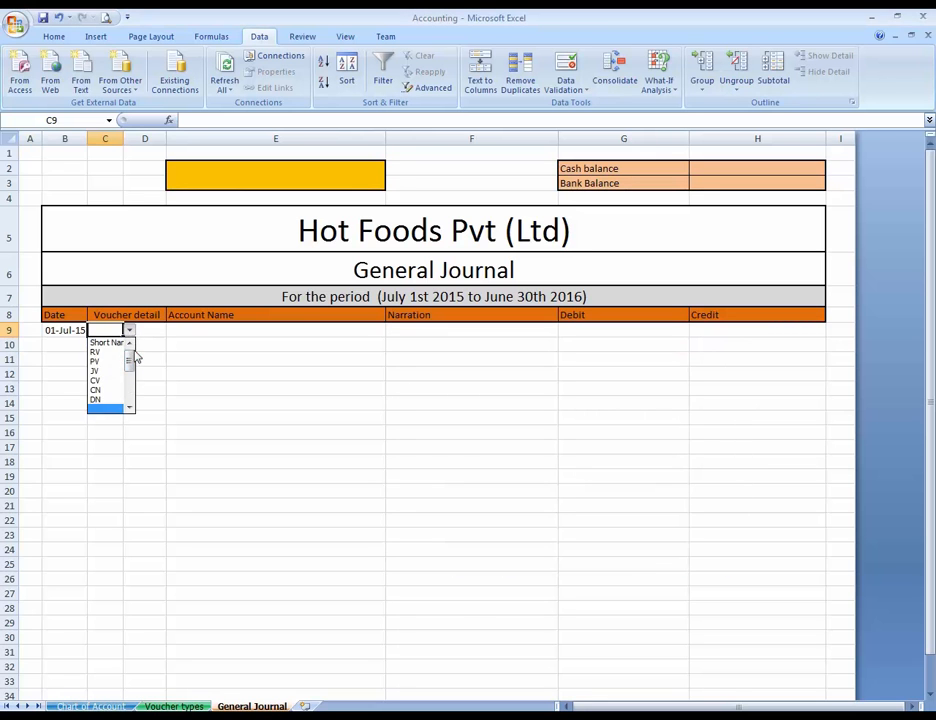
pyautogui.click(120, 342)
pyautogui.click(129, 330)
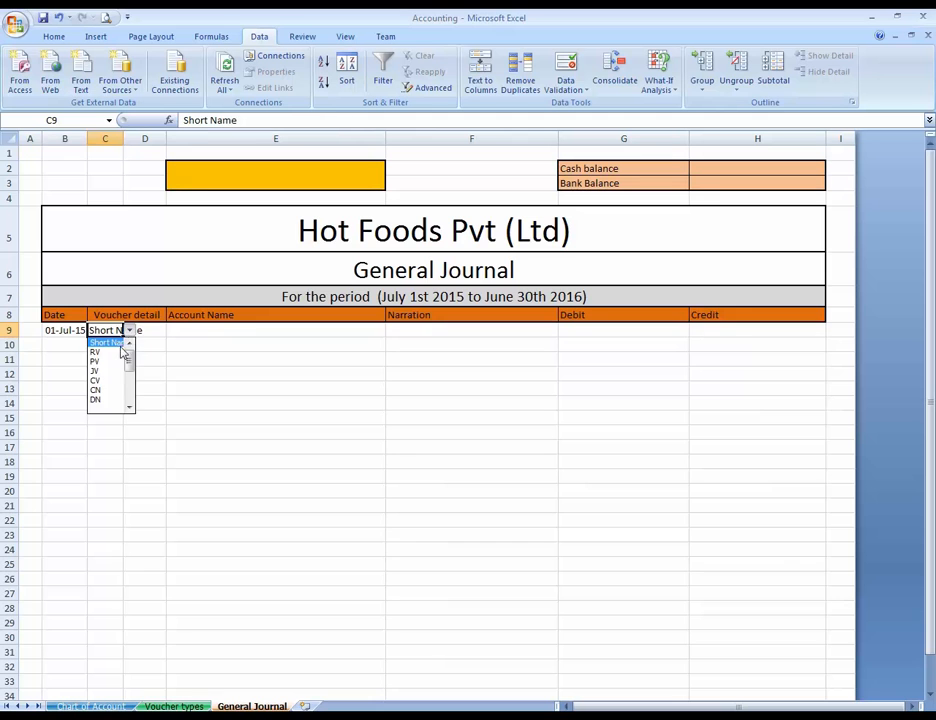
pyautogui.click(118, 352)
pyautogui.click(129, 331)
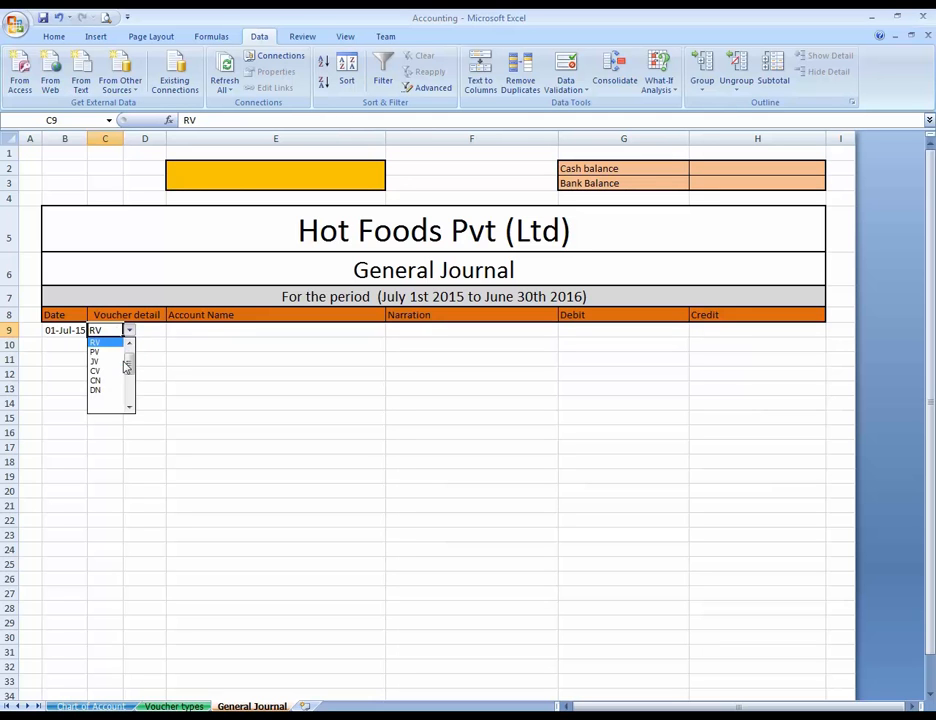
pyautogui.click(116, 361)
pyautogui.click(130, 332)
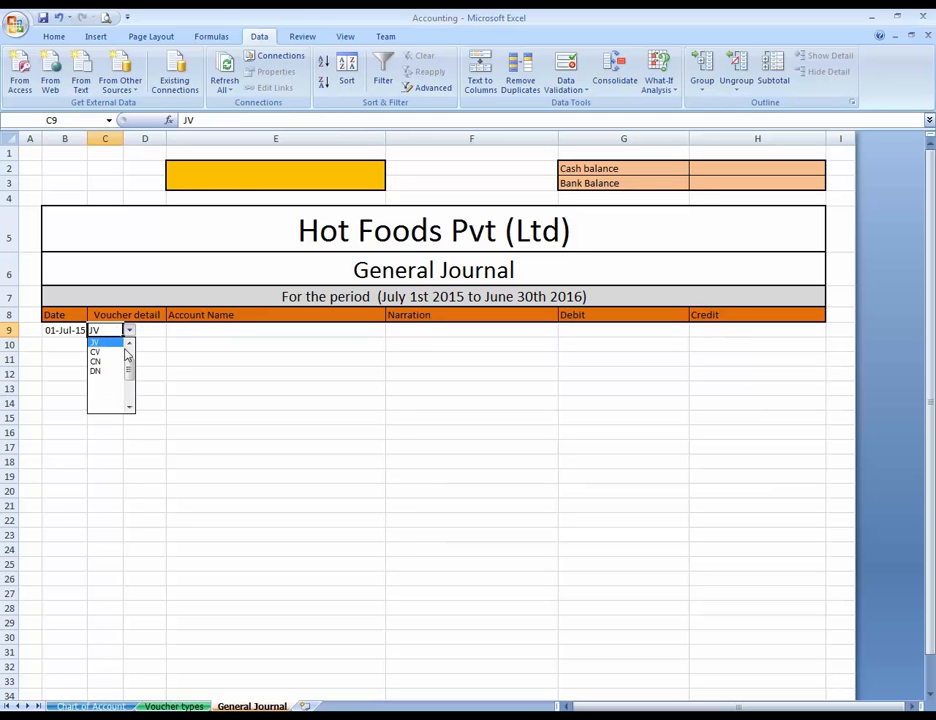
pyautogui.click(119, 351)
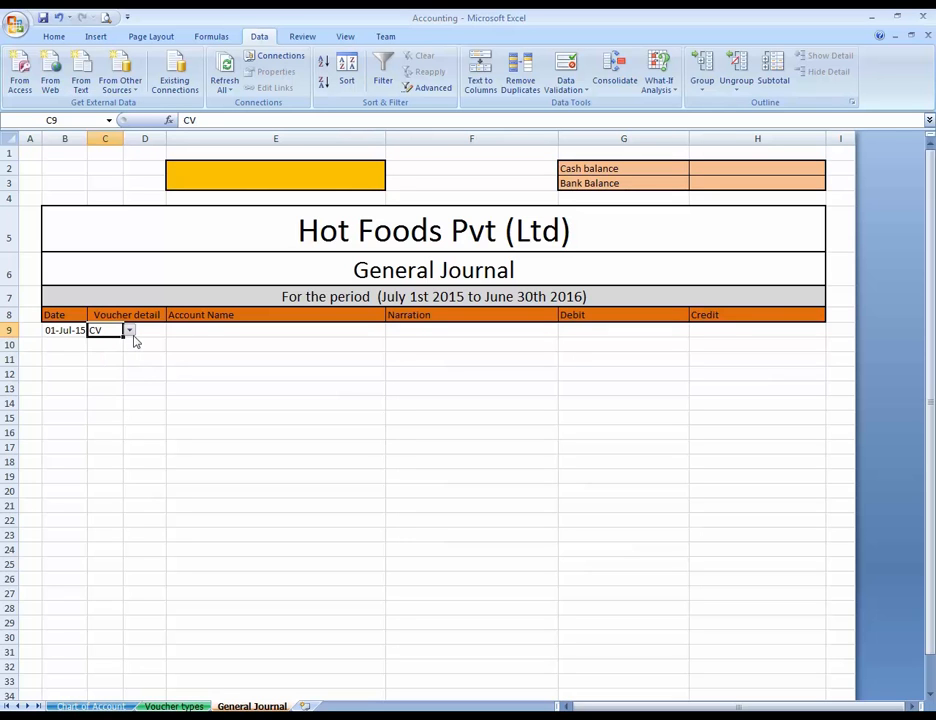
# - Choose JV as the voucher type from the drop-down list in C9
pyautogui.click(130, 332)
pyautogui.scroll(1, 122, 360)
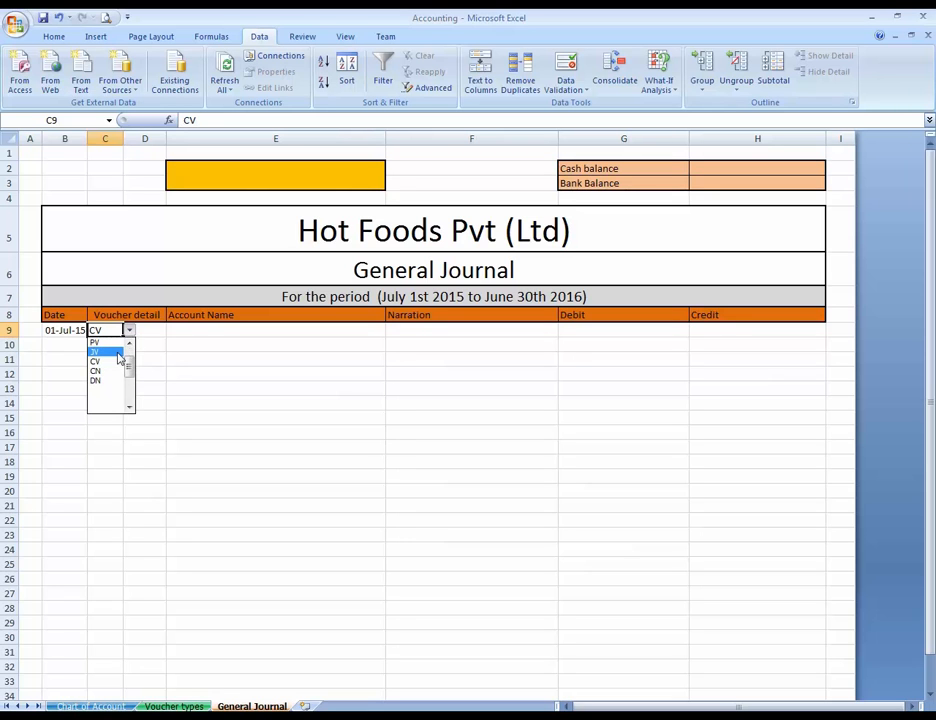
pyautogui.click(119, 354)
pyautogui.click(148, 330)
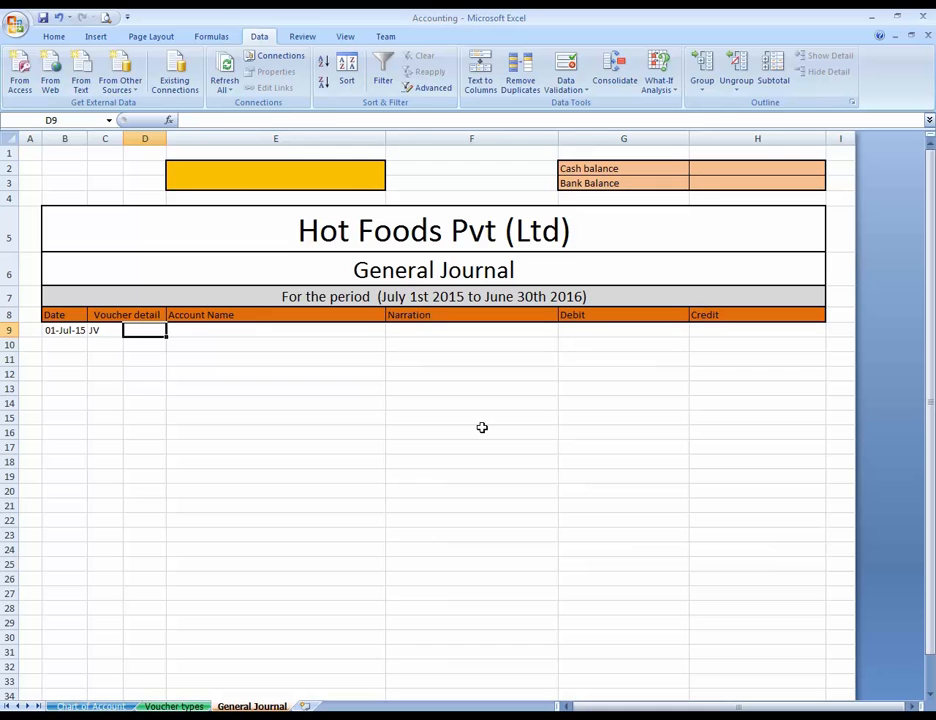
pyautogui.press('Left')
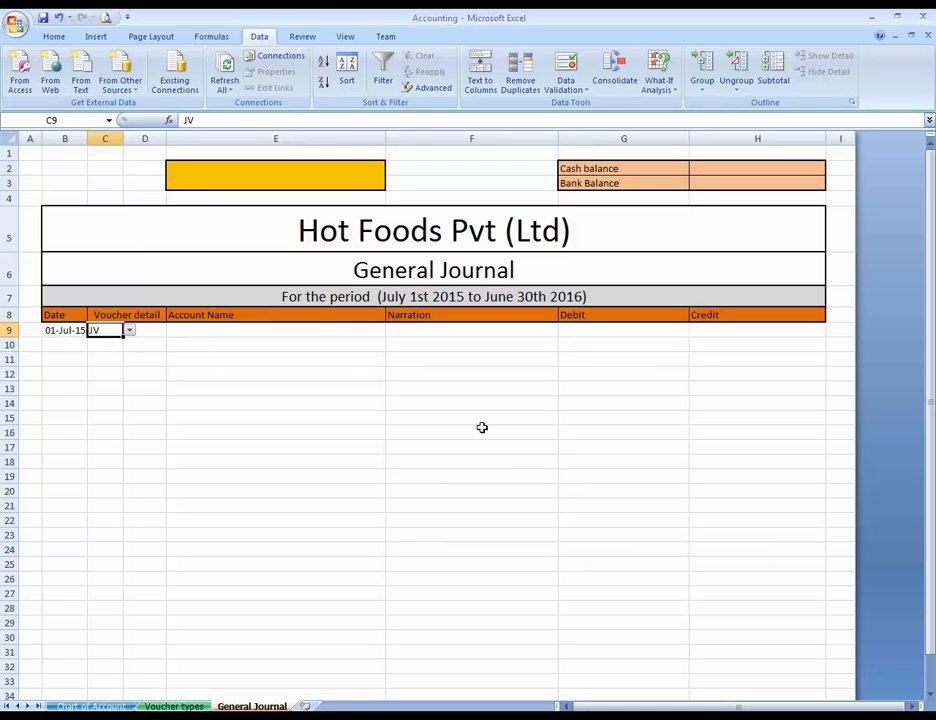
# - Enter 1 as the voucher number in cell D9, beside the voucher type
pyautogui.click(150, 329)
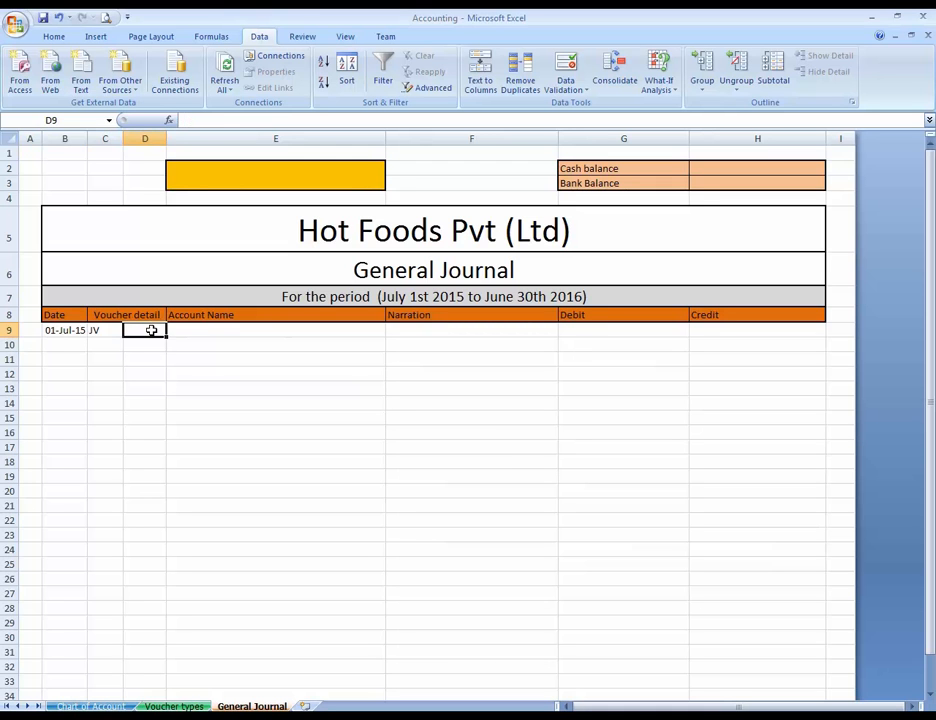
pyautogui.press('Up')
pyautogui.press('F2')
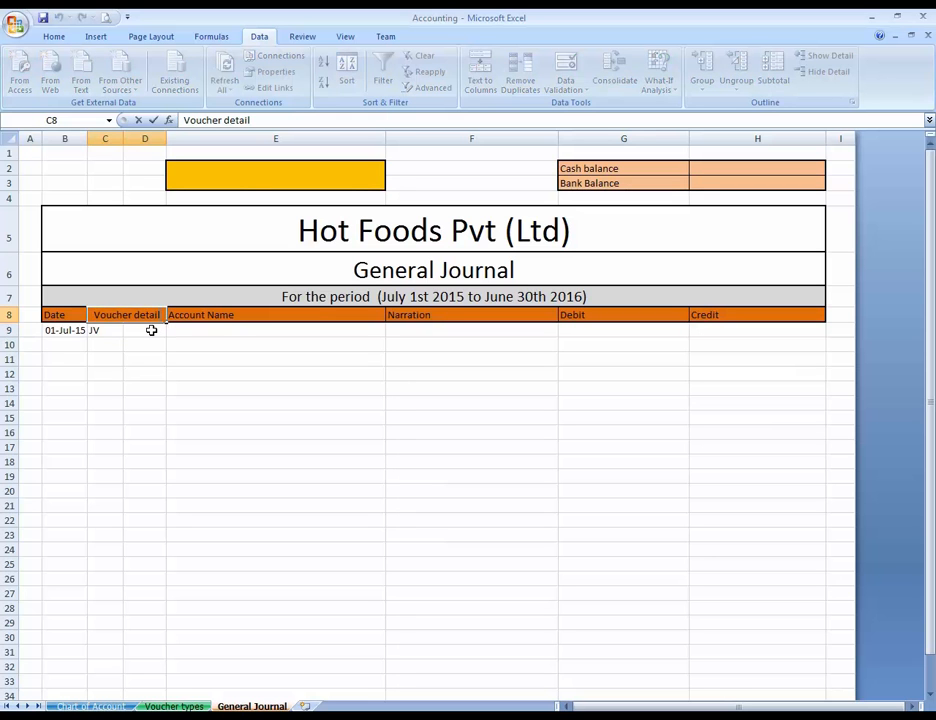
pyautogui.click(151, 330)
pyautogui.press('Left')
pyautogui.press('Right')
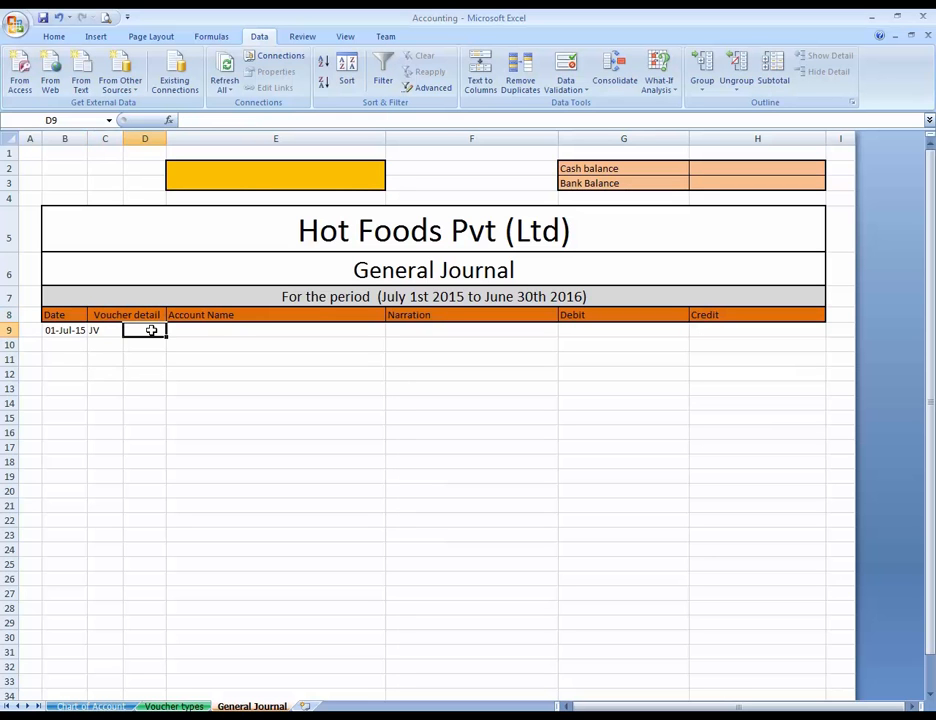
pyautogui.write('1')
pyautogui.press('Return')
pyautogui.click(151, 330)
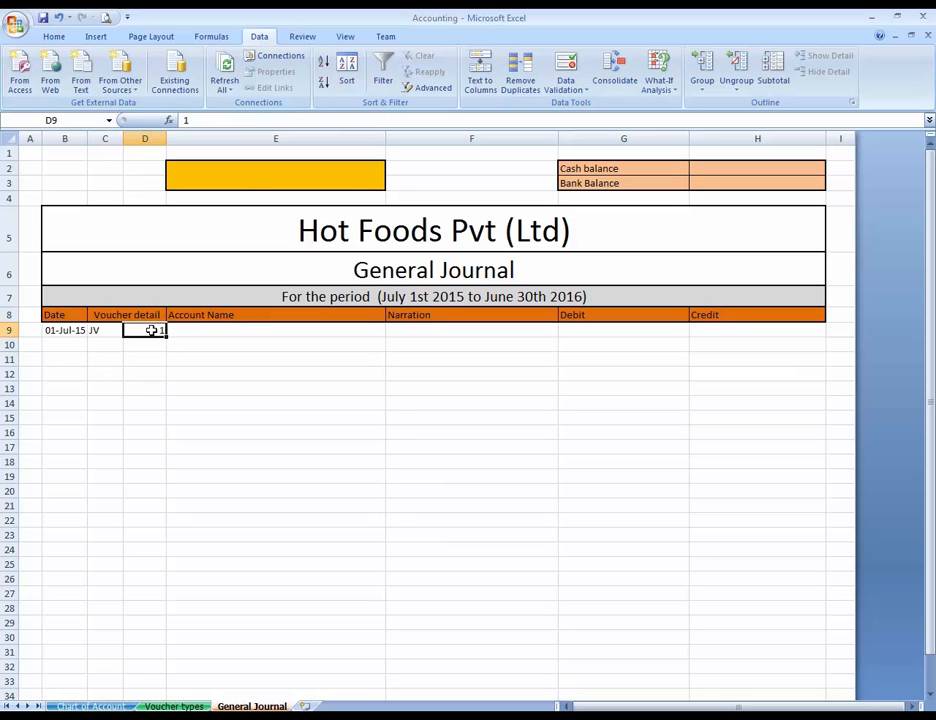
# - Center the contents of the whole voucher number column D horizontally
pyautogui.click(146, 139)
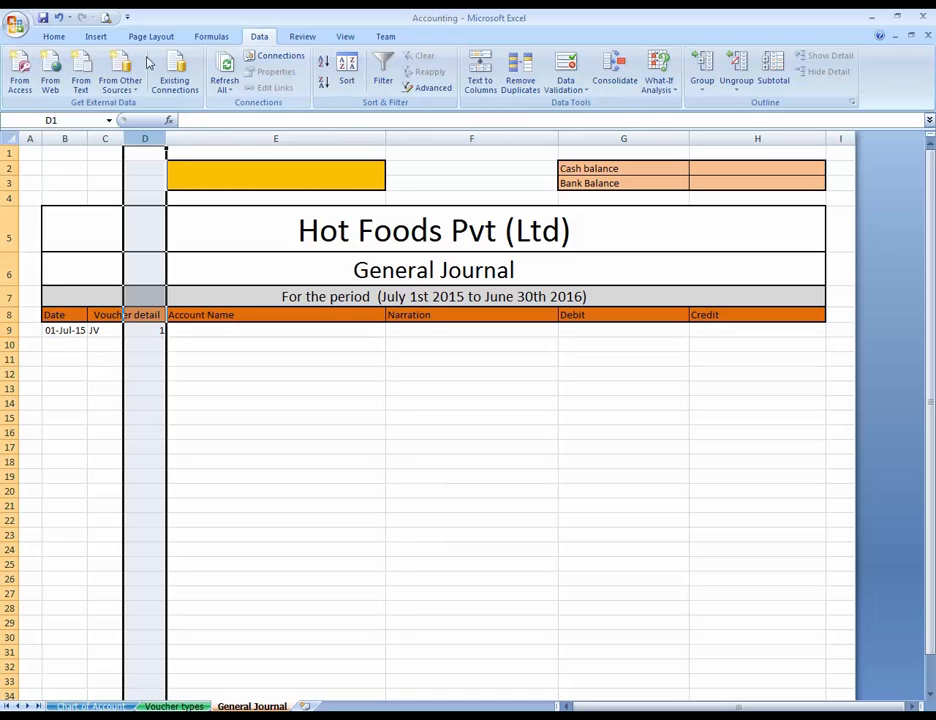
pyautogui.click(55, 37)
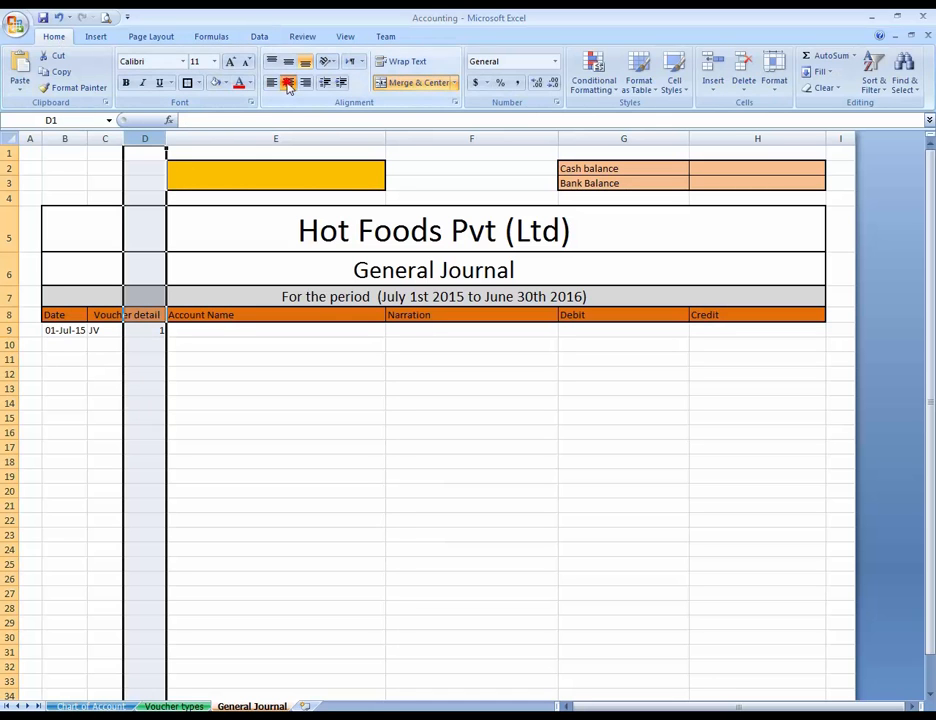
pyautogui.click(288, 84)
pyautogui.press('Down')
pyautogui.press('Down')
pyautogui.press('Down')
pyautogui.press('Down')
pyautogui.press('Down')
pyautogui.press('Down')
pyautogui.press('Down')
pyautogui.press('Down')
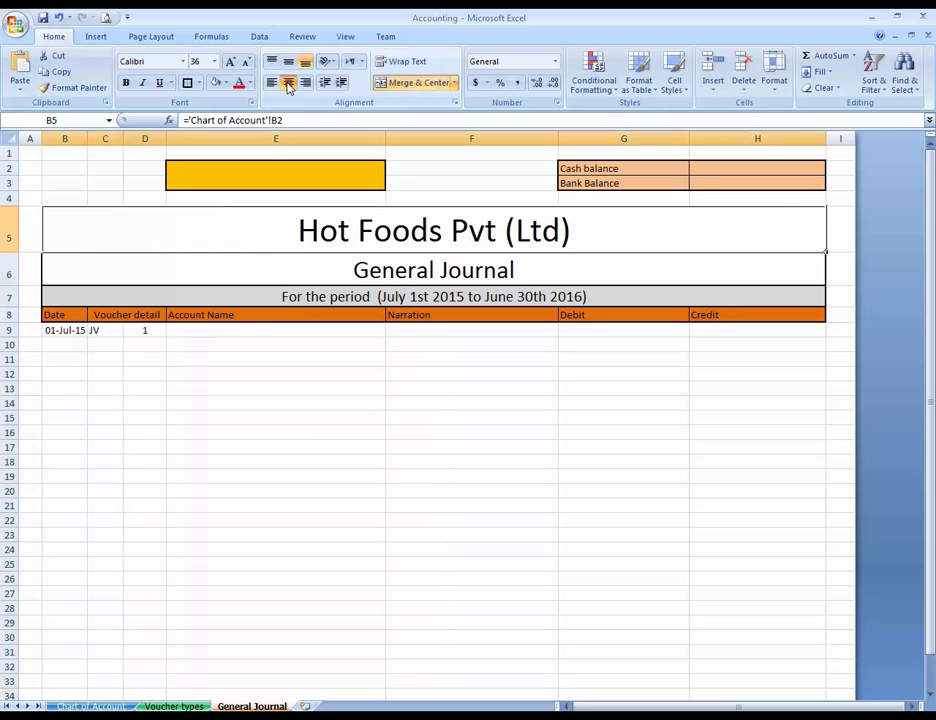
pyautogui.press('Left')
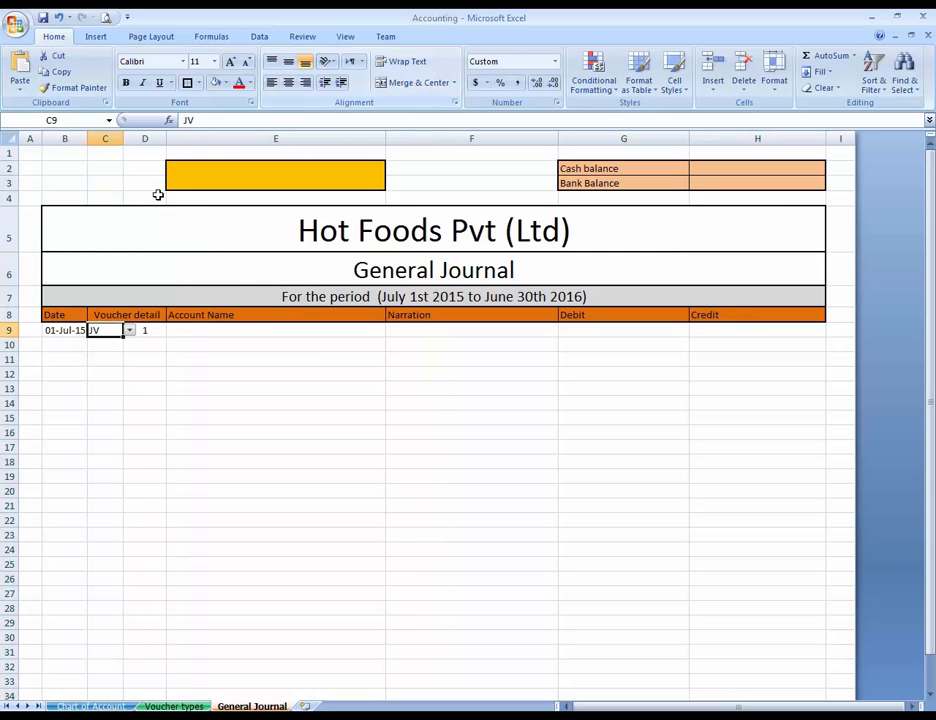
# - Center the contents of the whole voucher type column C horizontally
pyautogui.click(107, 138)
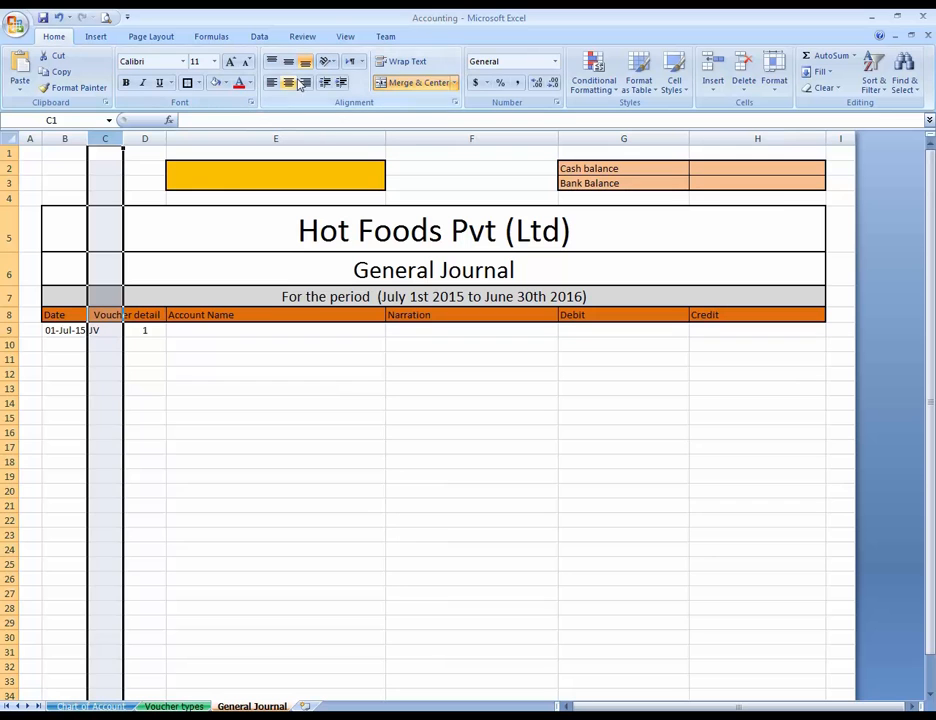
pyautogui.click(288, 82)
pyautogui.click(163, 343)
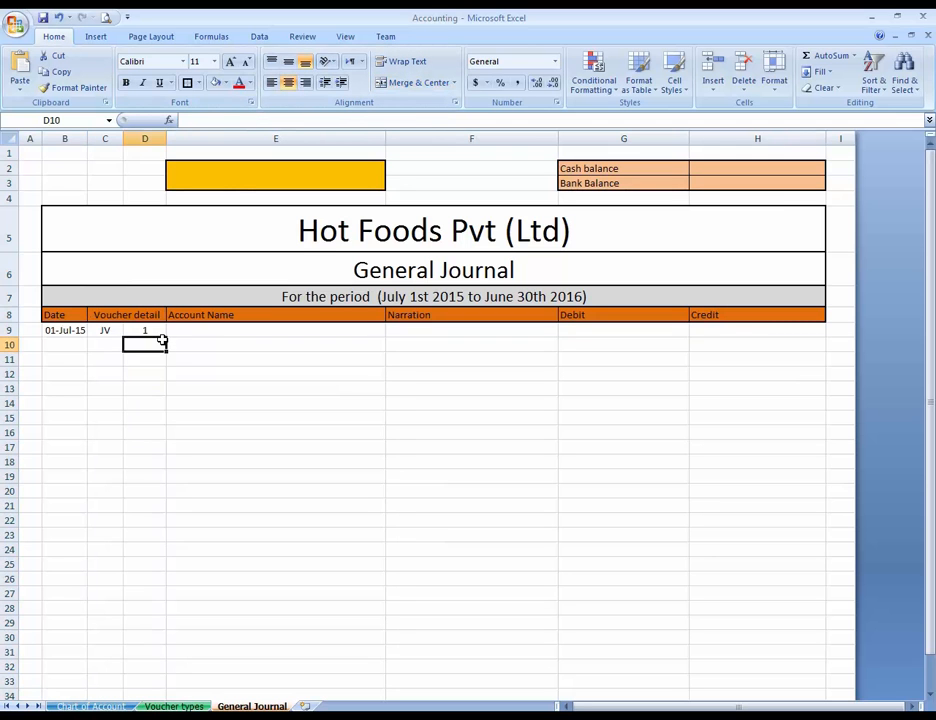
pyautogui.click(159, 336)
pyautogui.press('Right')
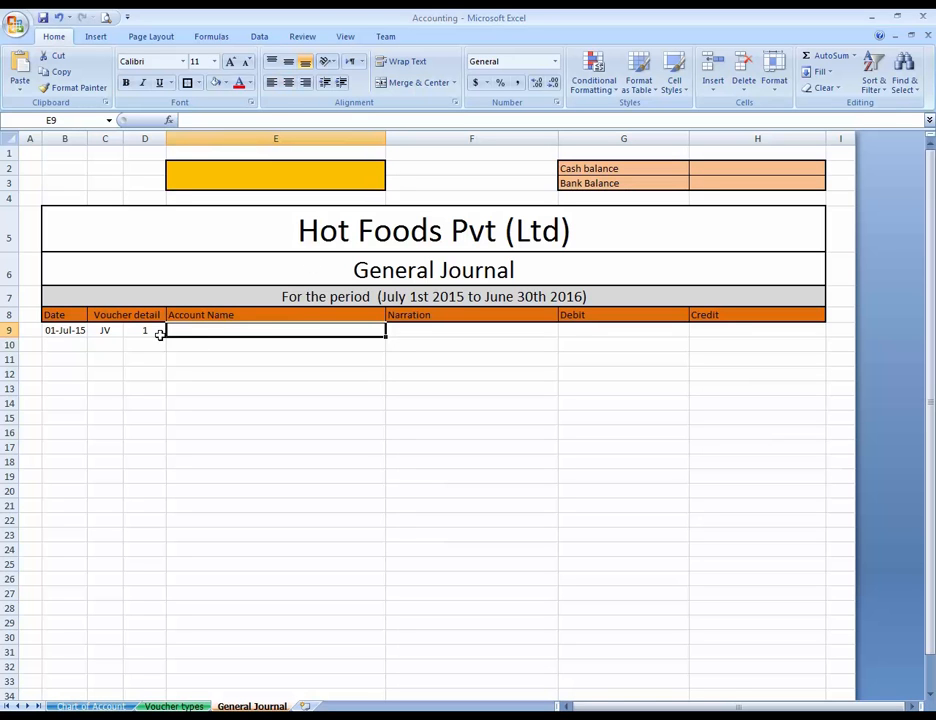
# - Enter a formula in spare cell E14 referencing the Account Name range $C$4:$C$37 on the Chart of Account sheet with absolute references
pyautogui.click(309, 318)
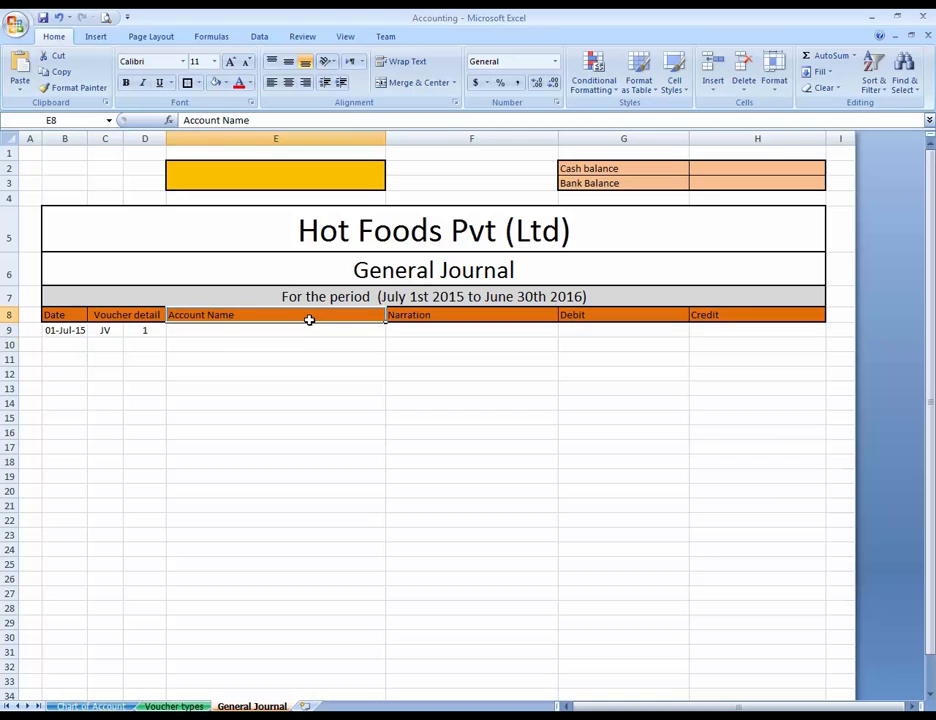
pyautogui.click(311, 335)
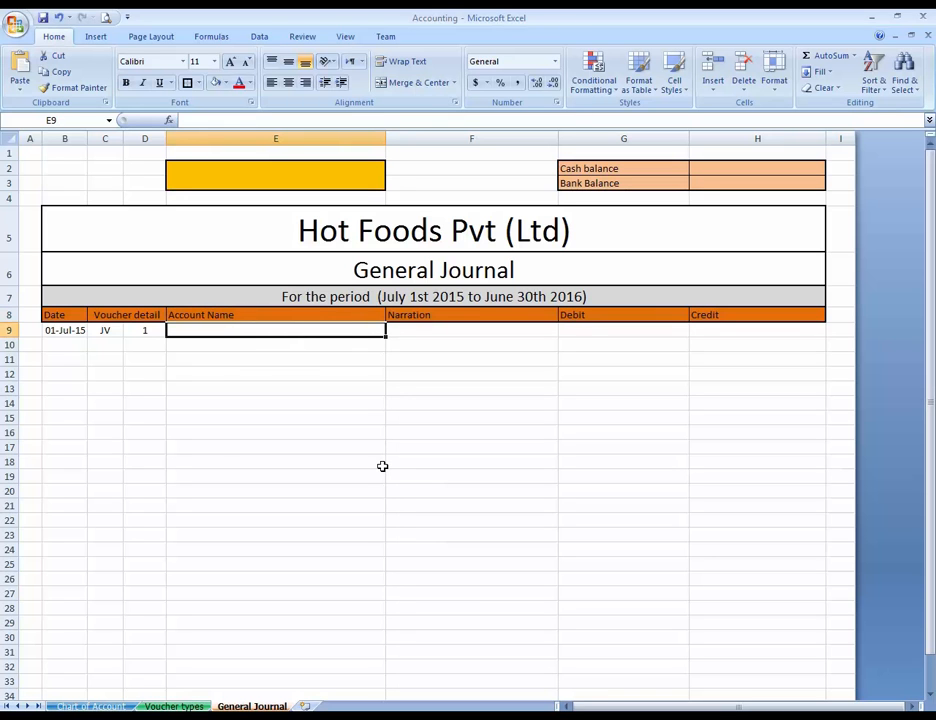
pyautogui.press('Down')
pyautogui.press('Down')
pyautogui.press('Down')
pyautogui.press('Down')
pyautogui.press('Down')
pyautogui.press('Down')
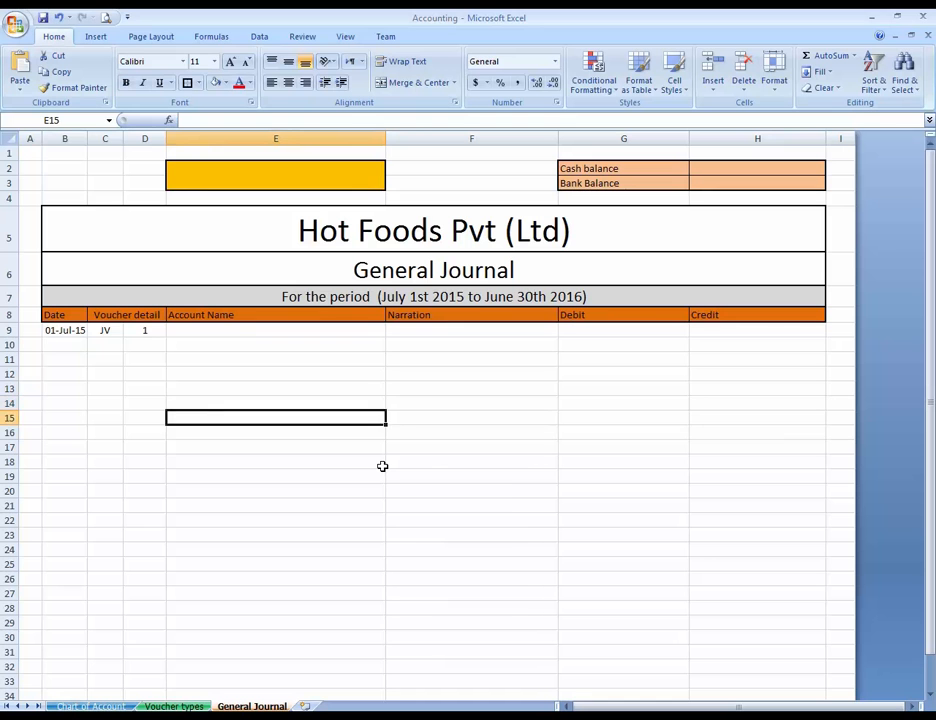
pyautogui.press('Up')
pyautogui.write('=')
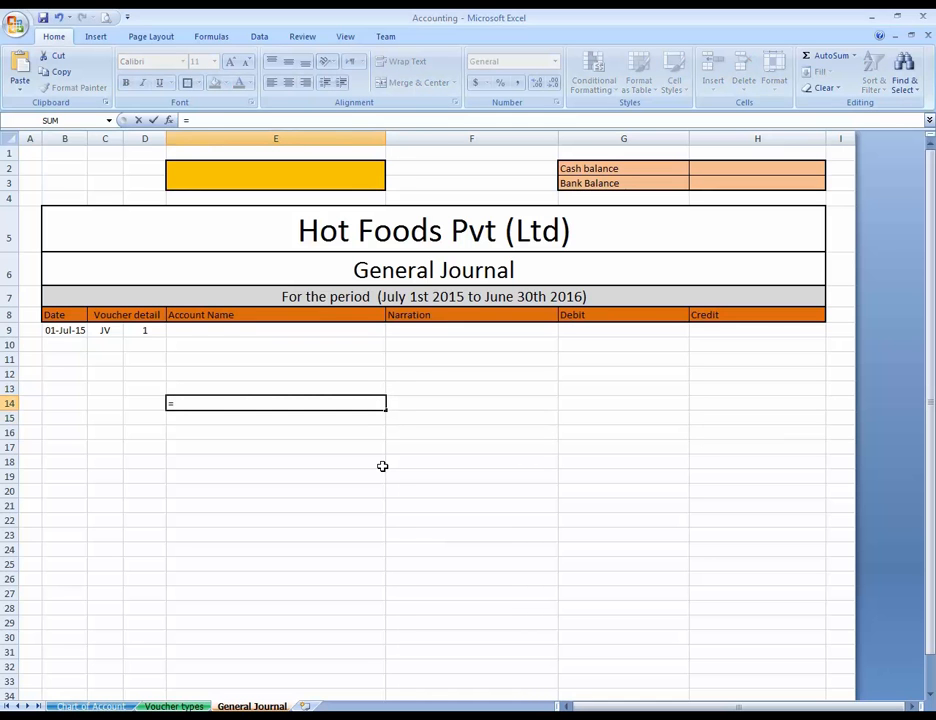
pyautogui.click(90, 706)
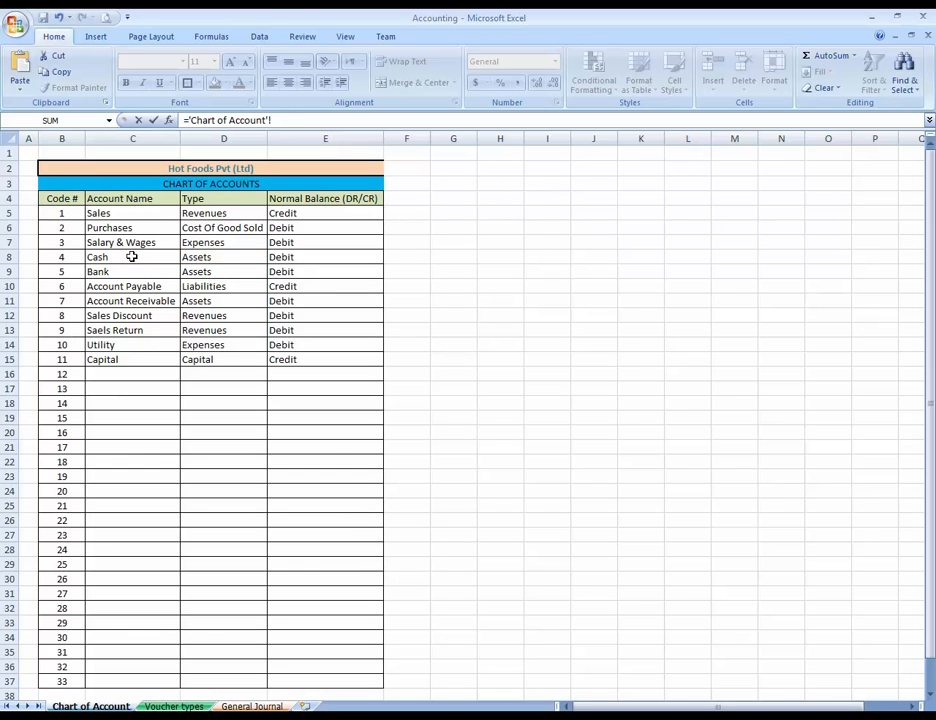
pyautogui.moveTo(105, 199); pyautogui.dragTo(152, 679)
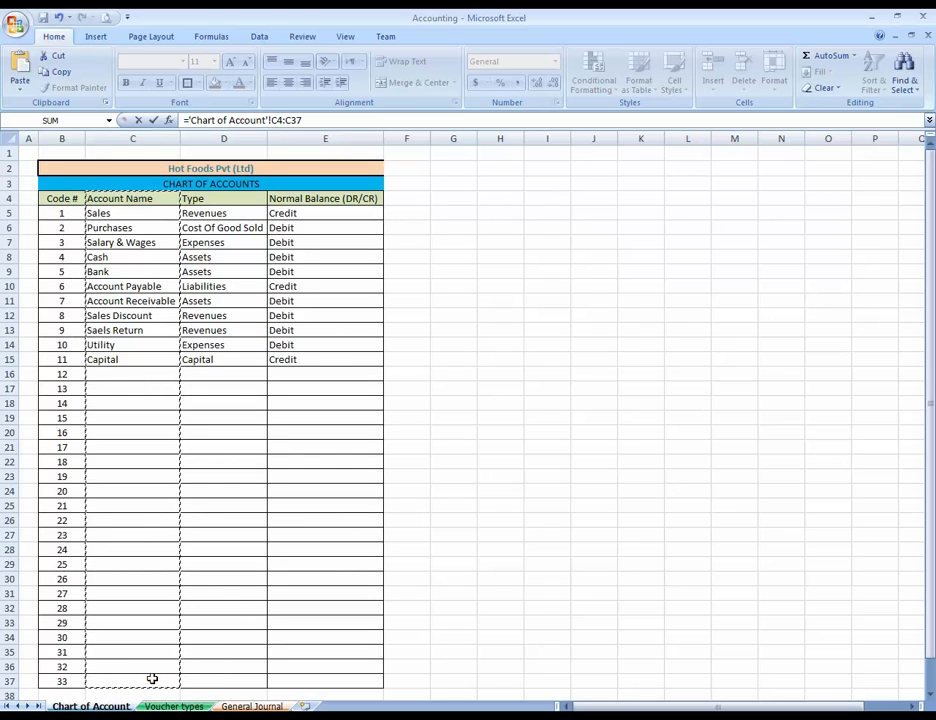
pyautogui.press('F4')
pyautogui.press('Return')
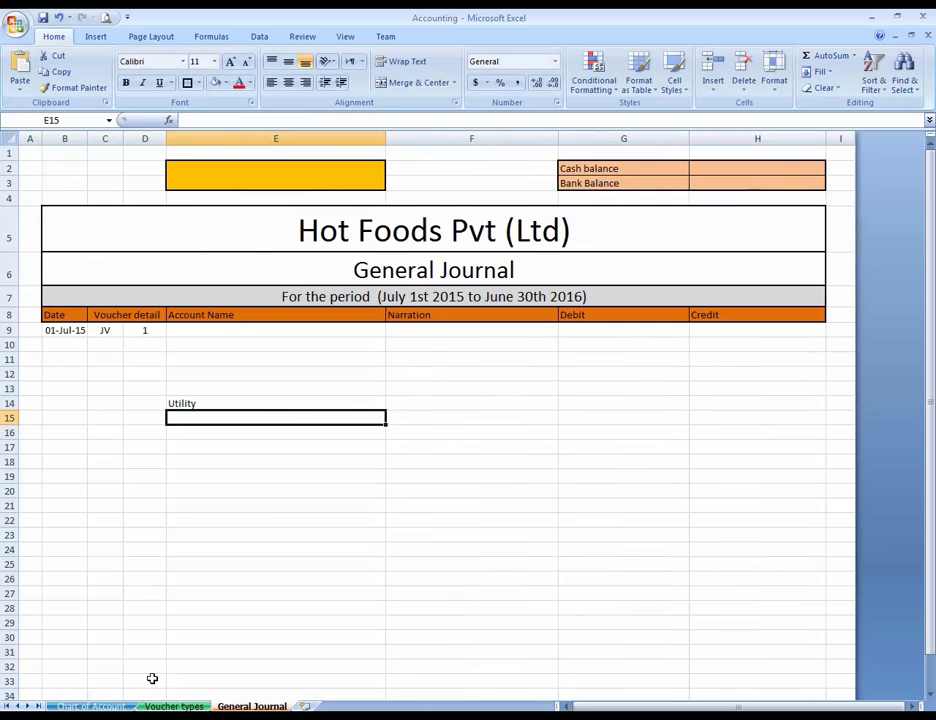
# - Cut the whole formula text ='Chart of Account'!$C$4:$C$37 out of cell E14, leaving the cell empty
pyautogui.press('Up')
pyautogui.press('Down')
pyautogui.press('Up')
pyautogui.press('F2')
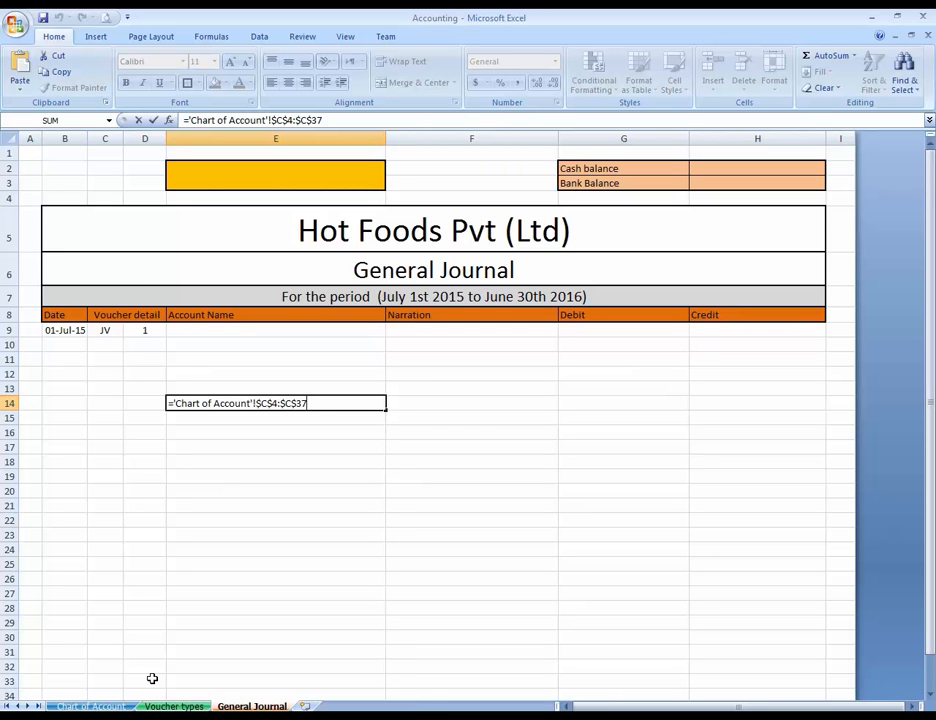
pyautogui.hotkey('shift', 'Left')
pyautogui.hotkey('shift', 'Left')
pyautogui.hotkey('shift', 'Left')
pyautogui.hotkey('shift', 'Left')
pyautogui.hotkey('shift', 'Left')
pyautogui.hotkey('shift', 'Left')
pyautogui.hotkey('shift', 'Left')
pyautogui.hotkey('shift', 'Left')
pyautogui.hotkey('shift', 'Left')
pyautogui.hotkey('shift', 'Left')
pyautogui.hotkey('shift', 'Left')
pyautogui.hotkey('shift', 'Left')
pyautogui.hotkey('shift', 'Left')
pyautogui.hotkey('shift', 'Left')
pyautogui.hotkey('shift', 'Left')
pyautogui.hotkey('shift', 'Left')
pyautogui.hotkey('shift', 'Left')
pyautogui.hotkey('shift', 'Left')
pyautogui.hotkey('shift', 'Left')
pyautogui.hotkey('shift', 'Left')
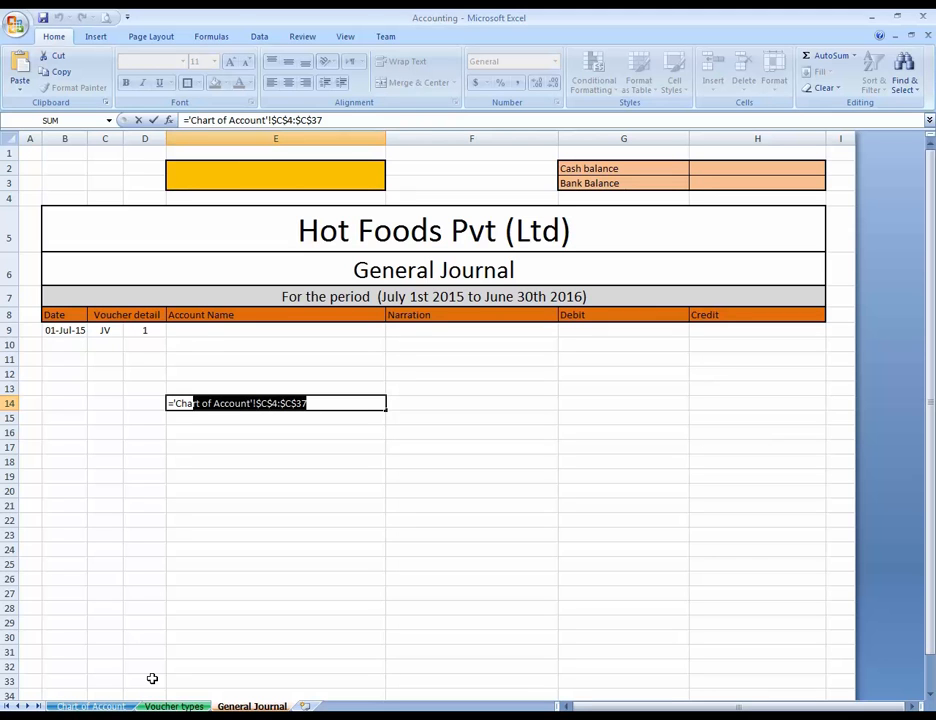
pyautogui.hotkey('shift', 'Left')
pyautogui.hotkey('shift', 'Left')
pyautogui.hotkey('shift', 'Left')
pyautogui.press('Escape')
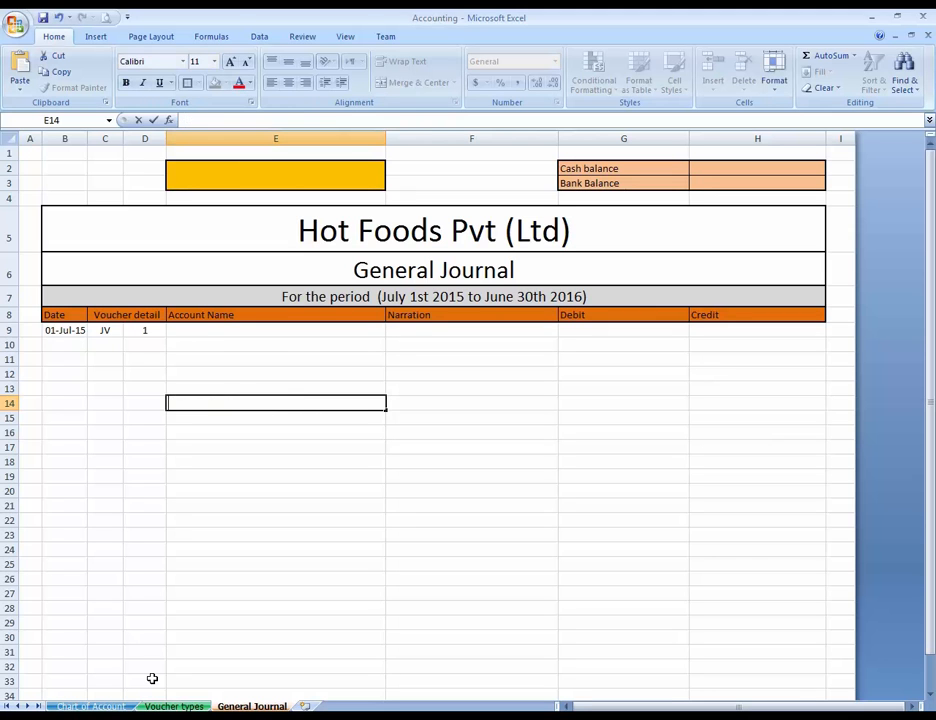
# - Restrict cell E9 under Account Name to a drop-down list sourced from ='Chart of Account'!$C$4:$C$37
pyautogui.click(220, 386)
pyautogui.click(230, 328)
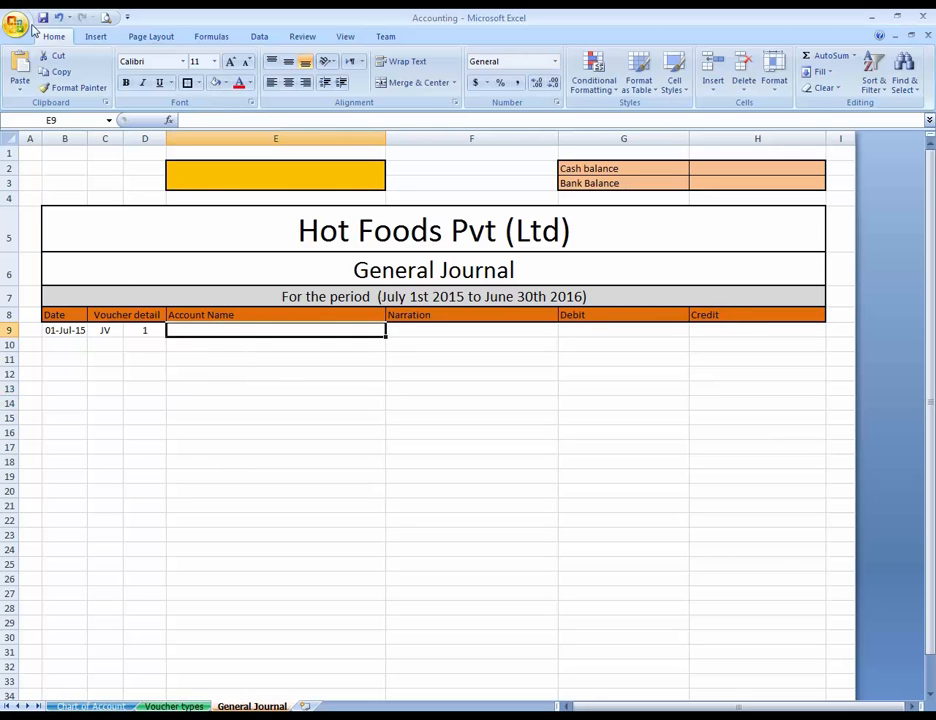
pyautogui.click(260, 37)
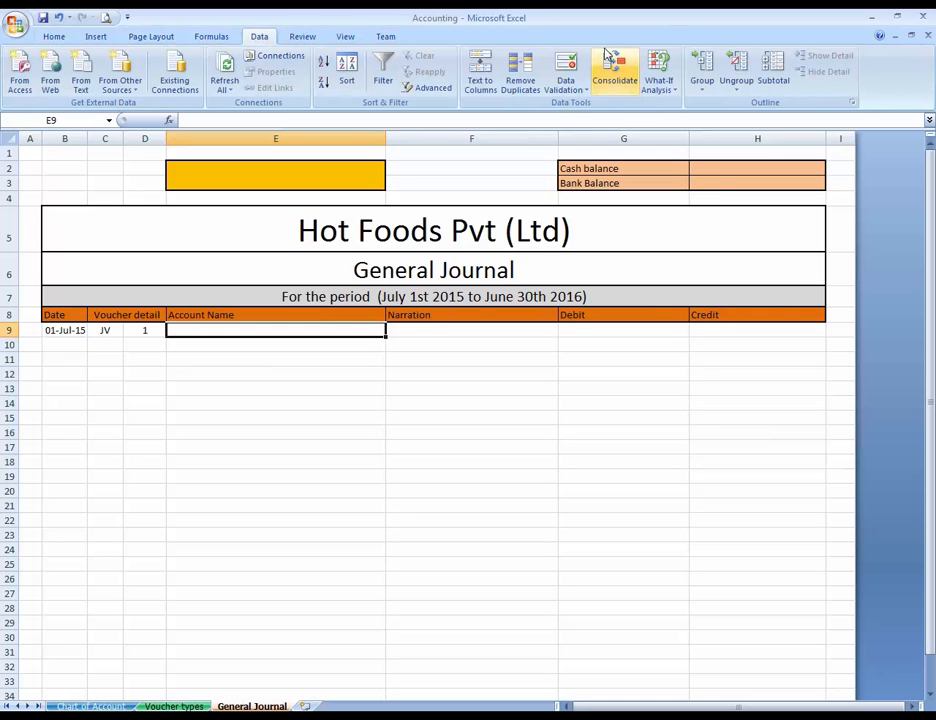
pyautogui.click(565, 86)
pyautogui.click(597, 106)
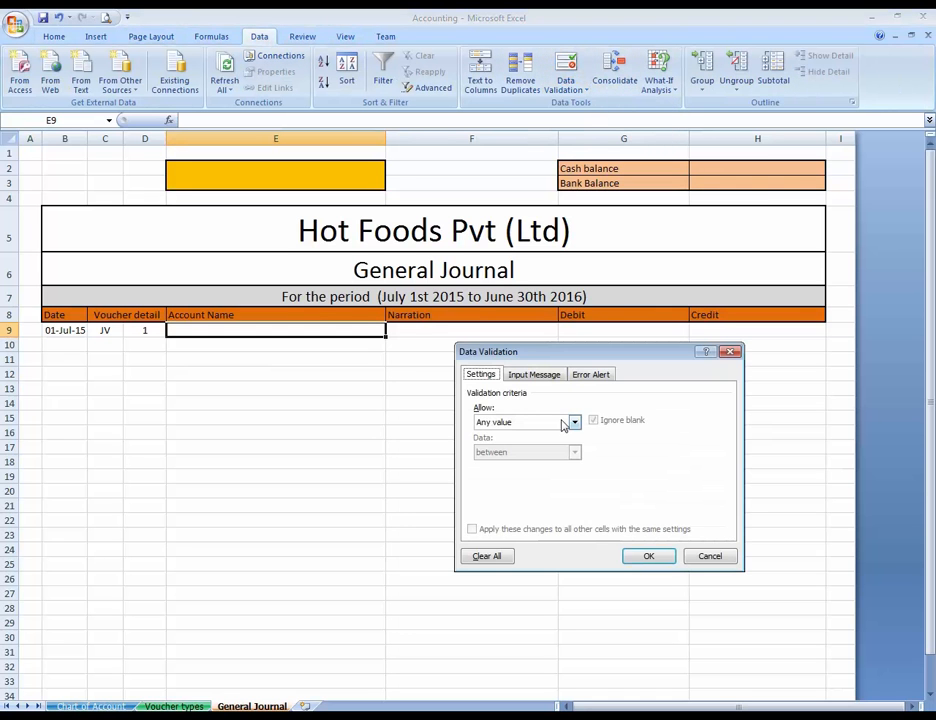
pyautogui.click(558, 428)
pyautogui.click(540, 465)
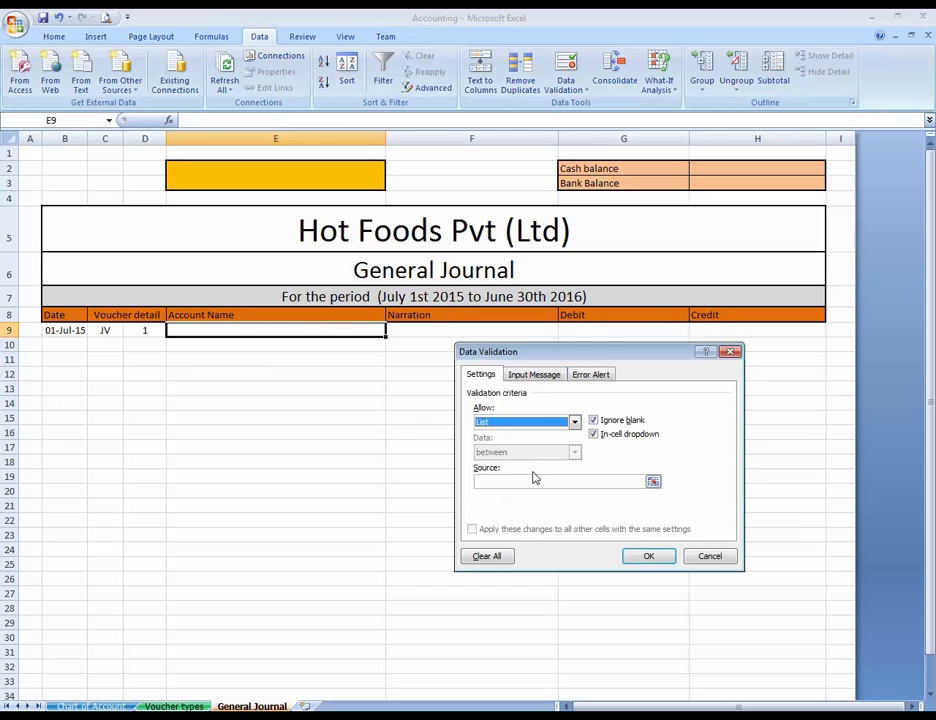
pyautogui.click(535, 481)
pyautogui.write("='Chart of Account'!$A$4:$A$37")
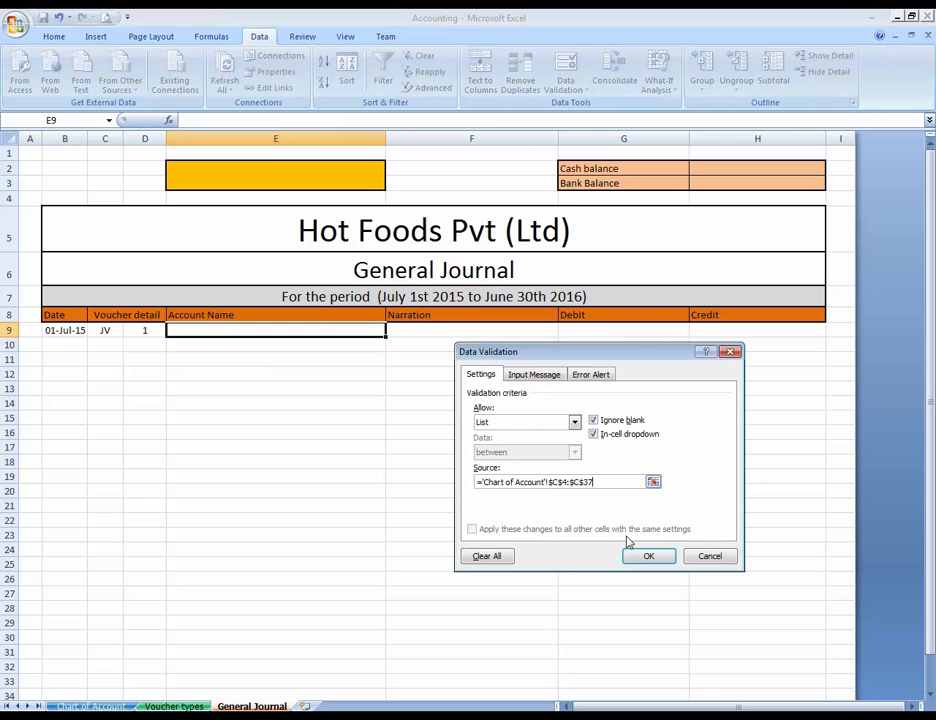
pyautogui.click(648, 556)
# - Test the account drop-down list in E9 by choosing Account Payable, Sales Discount and Utility in turn
pyautogui.click(392, 330)
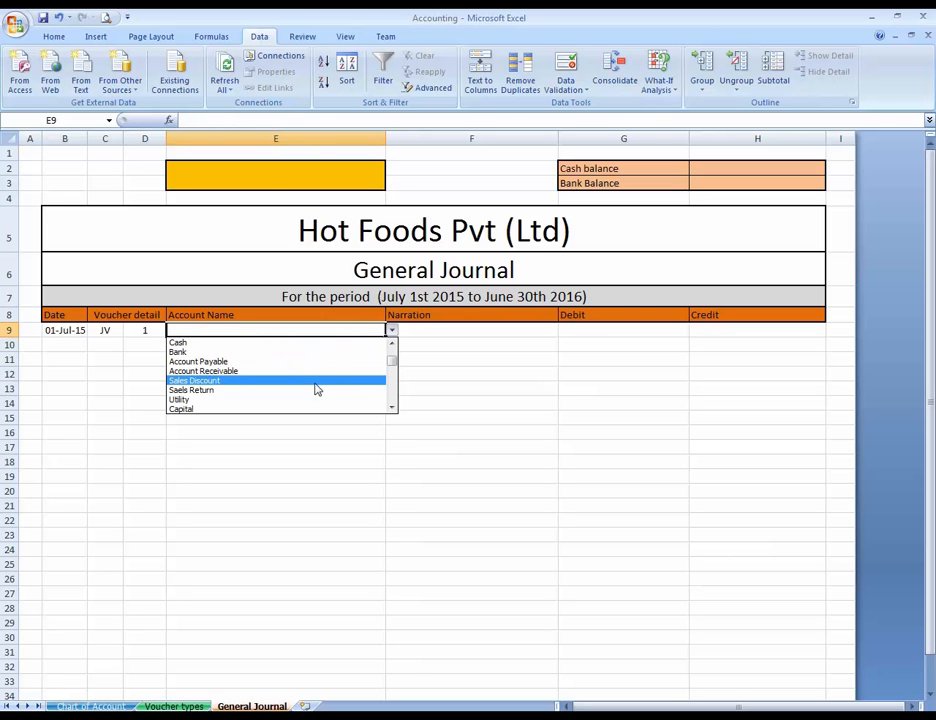
pyautogui.moveTo(397, 360); pyautogui.dragTo(396, 365)
pyautogui.click(297, 361)
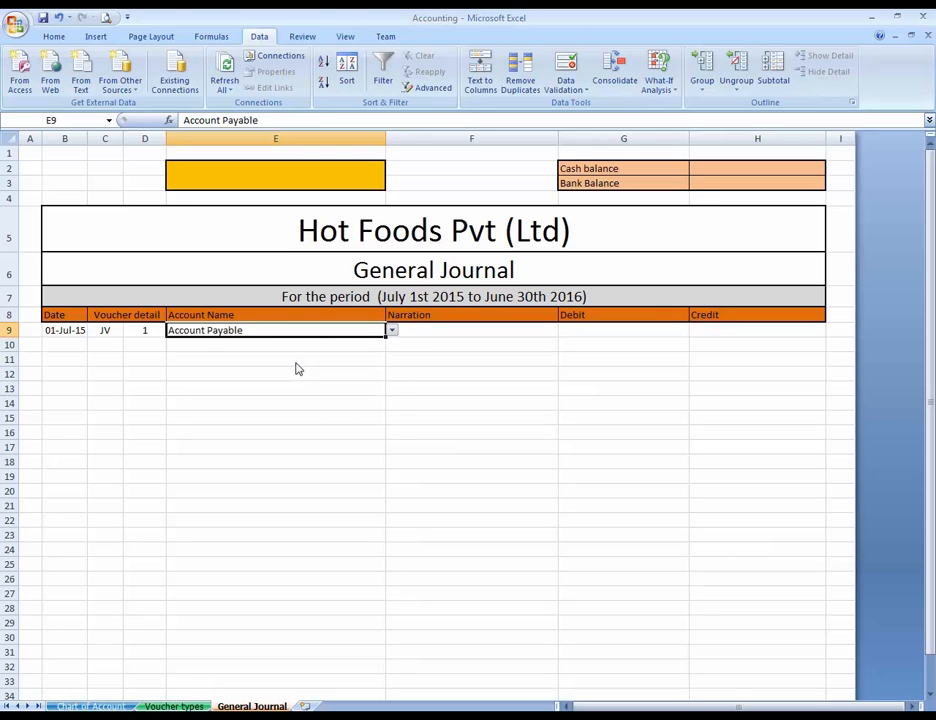
pyautogui.click(392, 330)
pyautogui.click(340, 362)
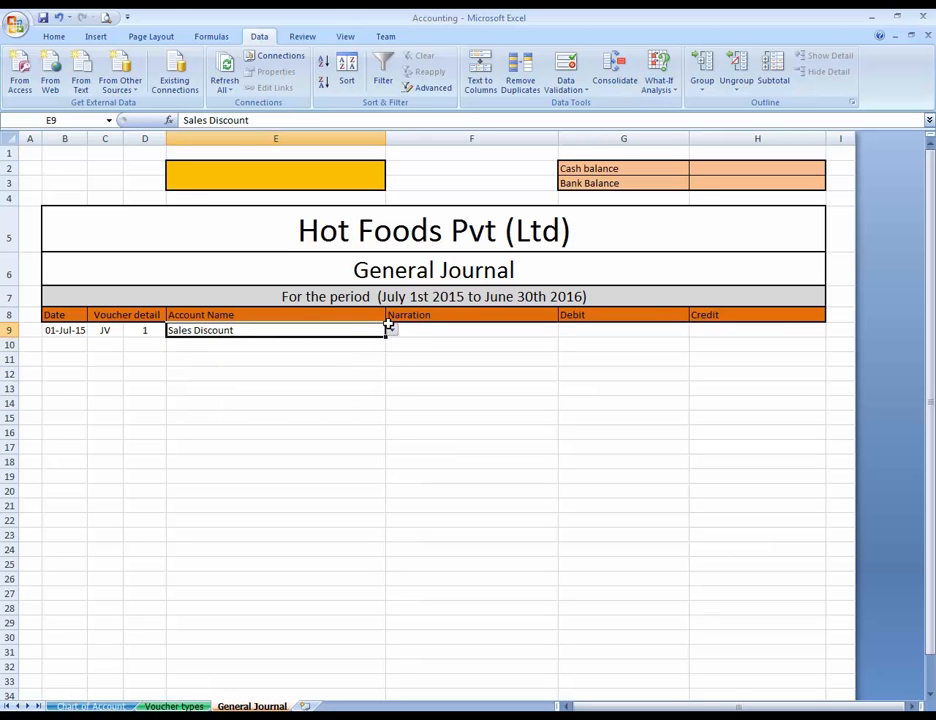
pyautogui.click(390, 329)
pyautogui.click(358, 368)
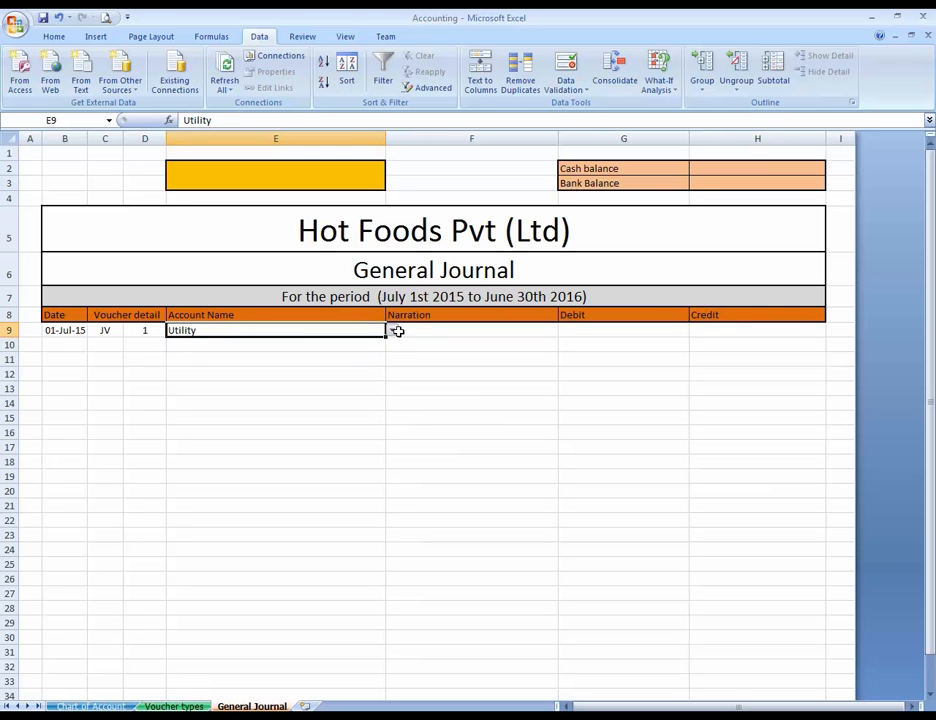
# - Choose Capital as the account name in E9 from its drop-down list
pyautogui.click(393, 330)
pyautogui.click(349, 353)
pyautogui.click(442, 333)
pyautogui.click(347, 330)
# - Enter a sample amount of 20000 in both the Debit cell G9 and the Credit cell H9
pyautogui.press('Tab')
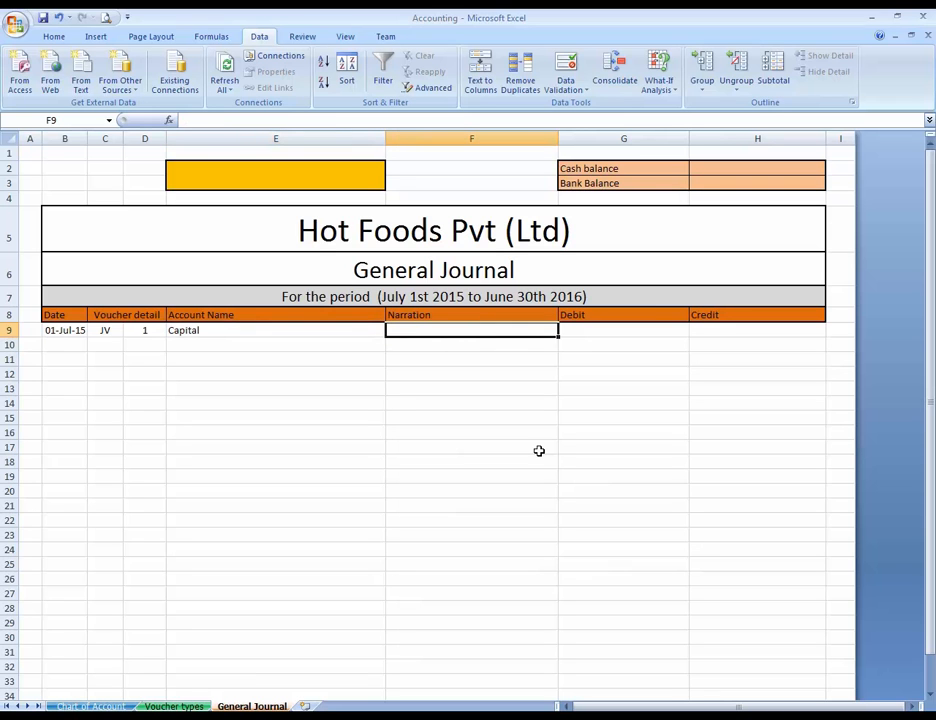
pyautogui.press('Tab')
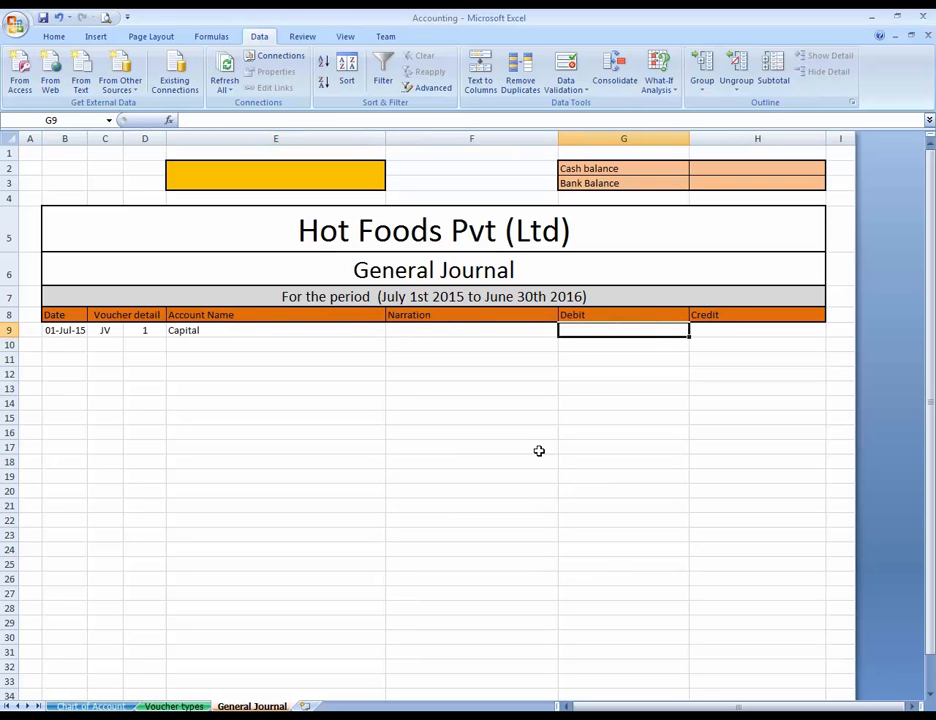
pyautogui.write('20000')
pyautogui.hotkey('ctrl', 'Return')
pyautogui.press('Tab')
pyautogui.write('20')
pyautogui.hotkey('ctrl', 'Return')
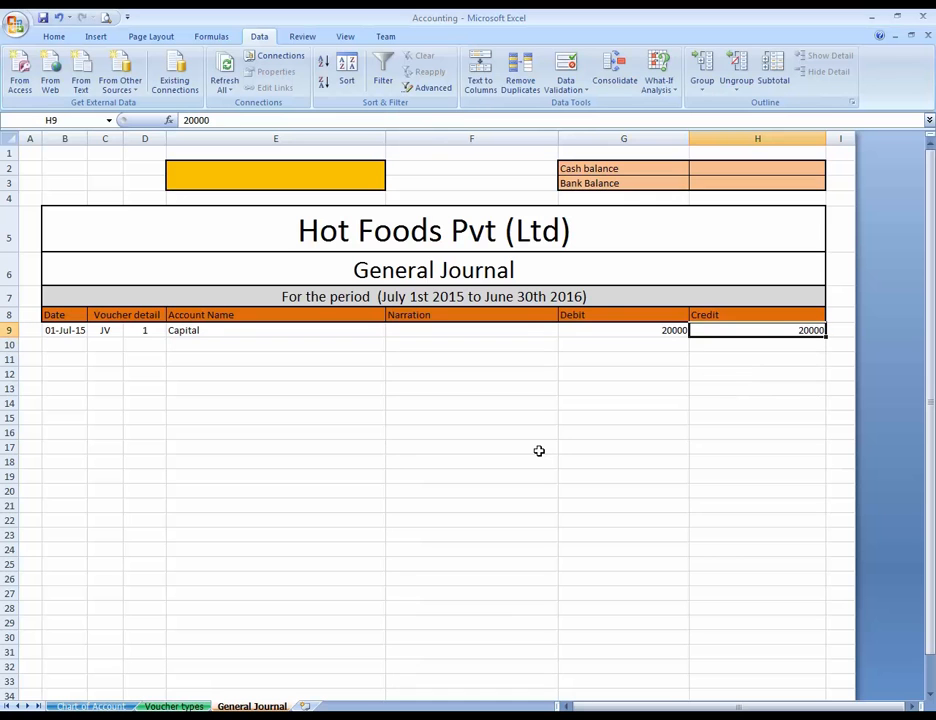
# - Apply the comma number style to the Debit and Credit cells G9:H9
pyautogui.hotkey('shift', 'Left')
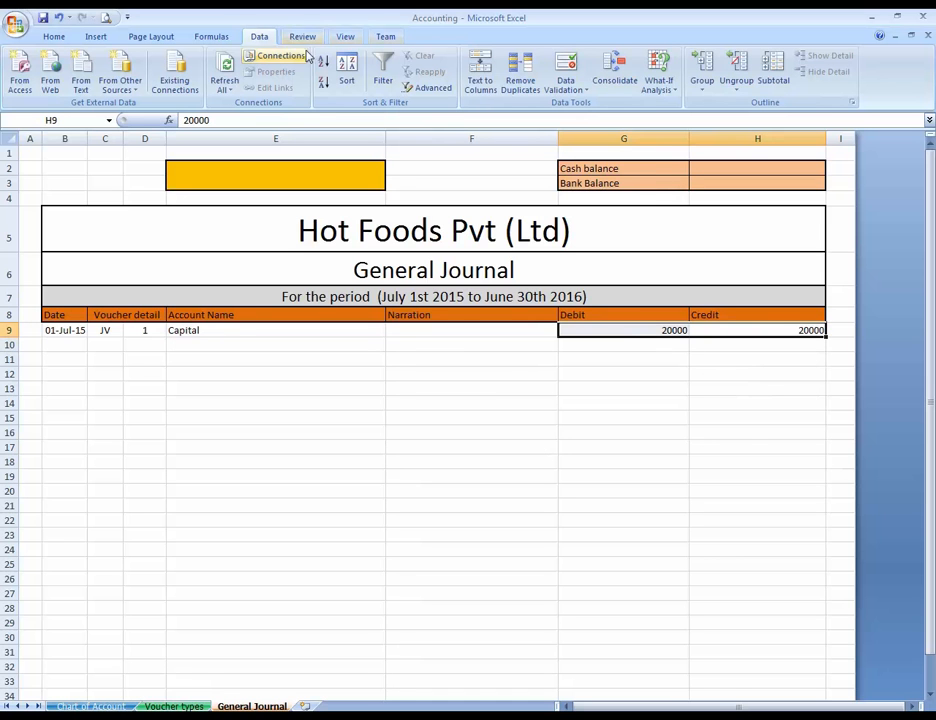
pyautogui.click(53, 37)
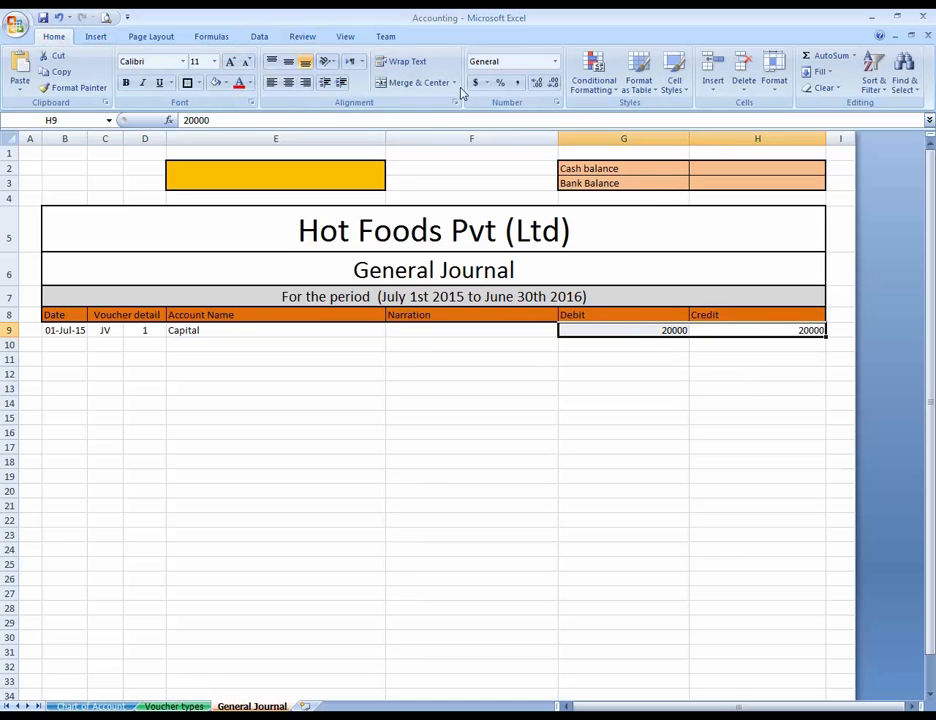
pyautogui.click(518, 84)
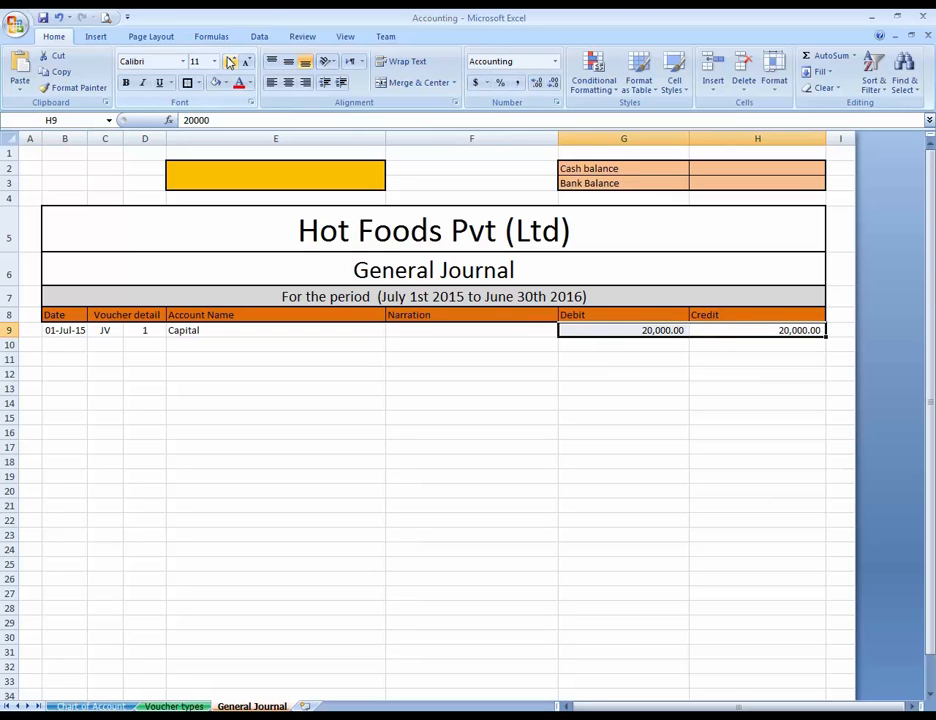
# - Format the Debit and Credit cells G9:H9 in italic Times New Roman
pyautogui.click(163, 62)
pyautogui.write('Times New Rom')
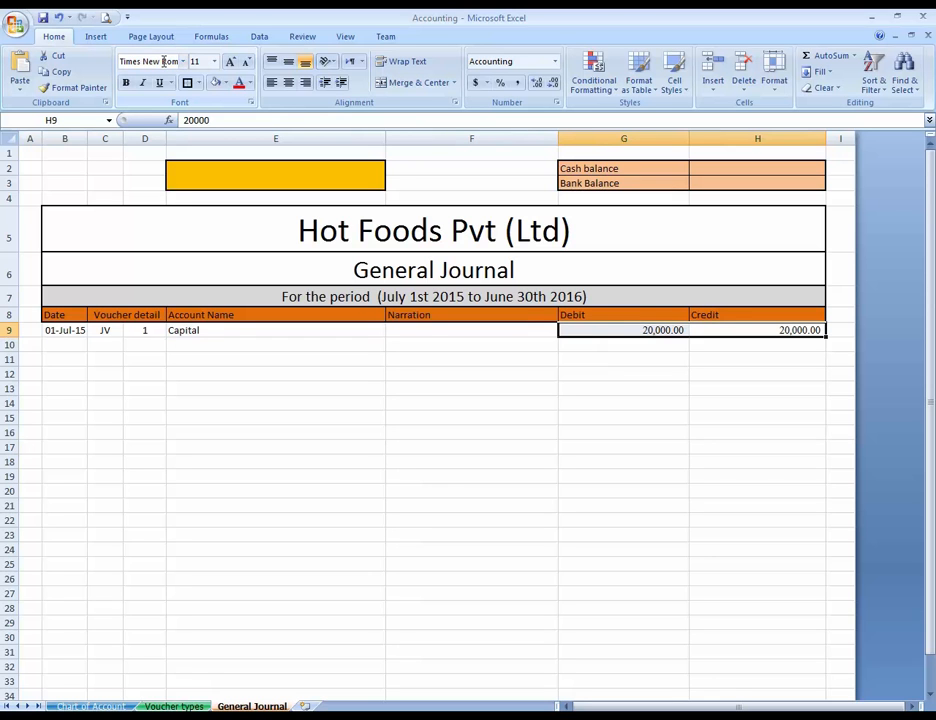
pyautogui.press('Return')
pyautogui.click(142, 82)
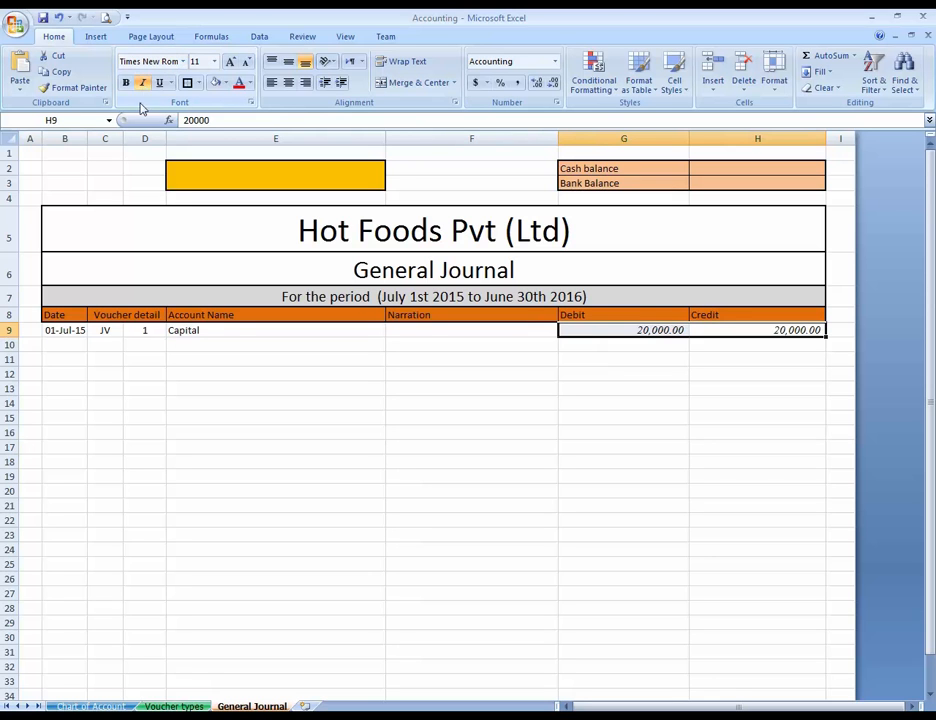
# - Clear the sample amounts from the Debit and Credit cells G9:H9, keeping their formatting
pyautogui.click(675, 363)
pyautogui.press('Up')
pyautogui.press('Up')
pyautogui.press('Right')
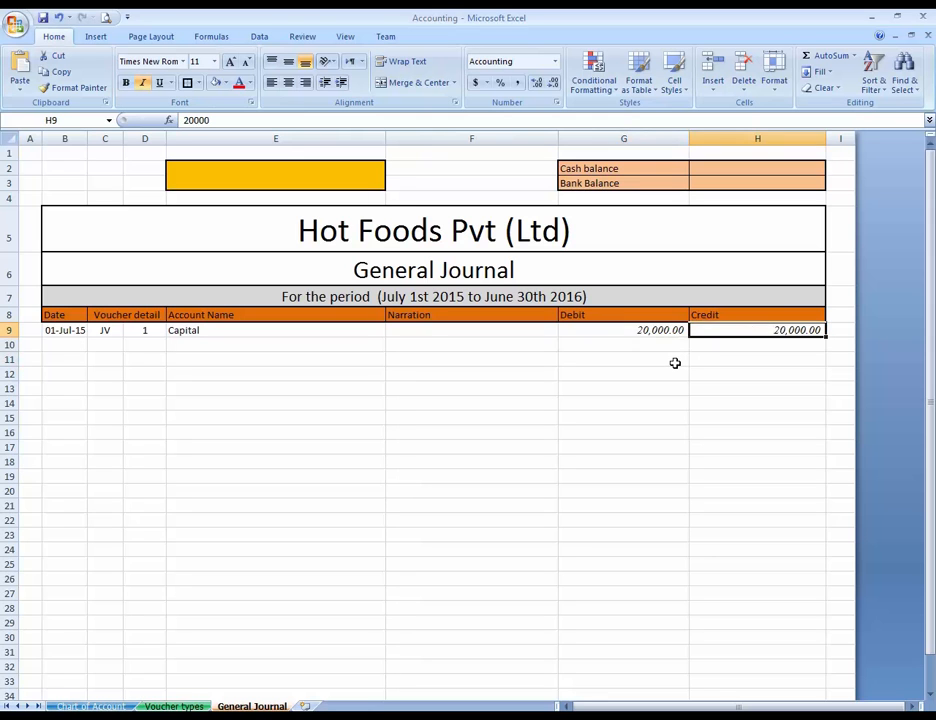
pyautogui.press('Left')
pyautogui.hotkey('shift', 'Right')
pyautogui.press('Delete')
pyautogui.press('Down')
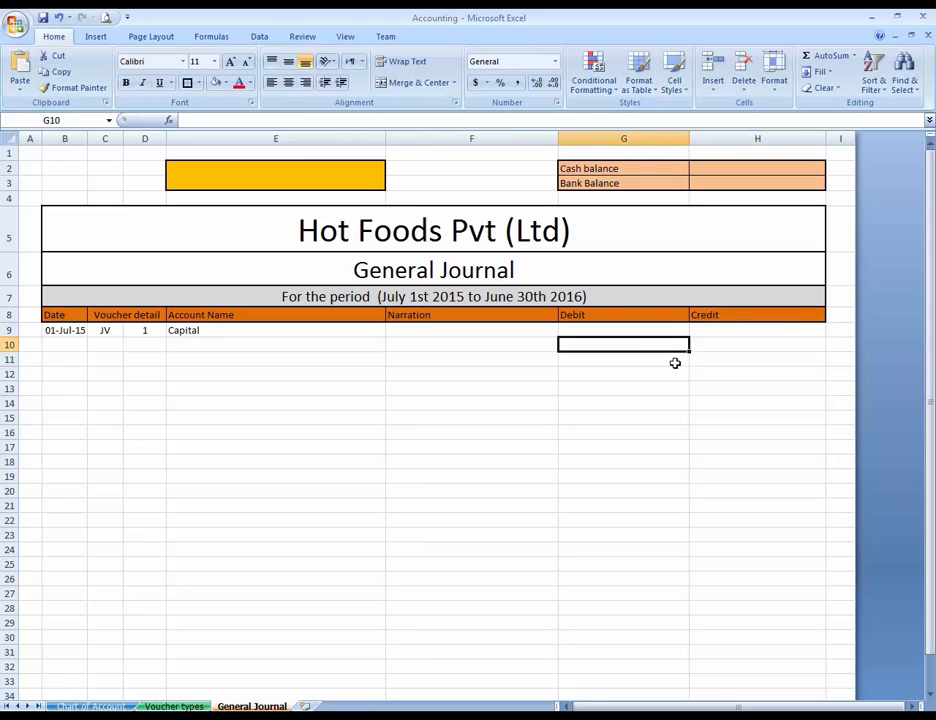
# - Clear the remaining sample entries from row 9: account name, voucher number, voucher type and date
pyautogui.press('Up')
pyautogui.press('Right')
pyautogui.press('Left')
pyautogui.press('Left')
pyautogui.press('Left')
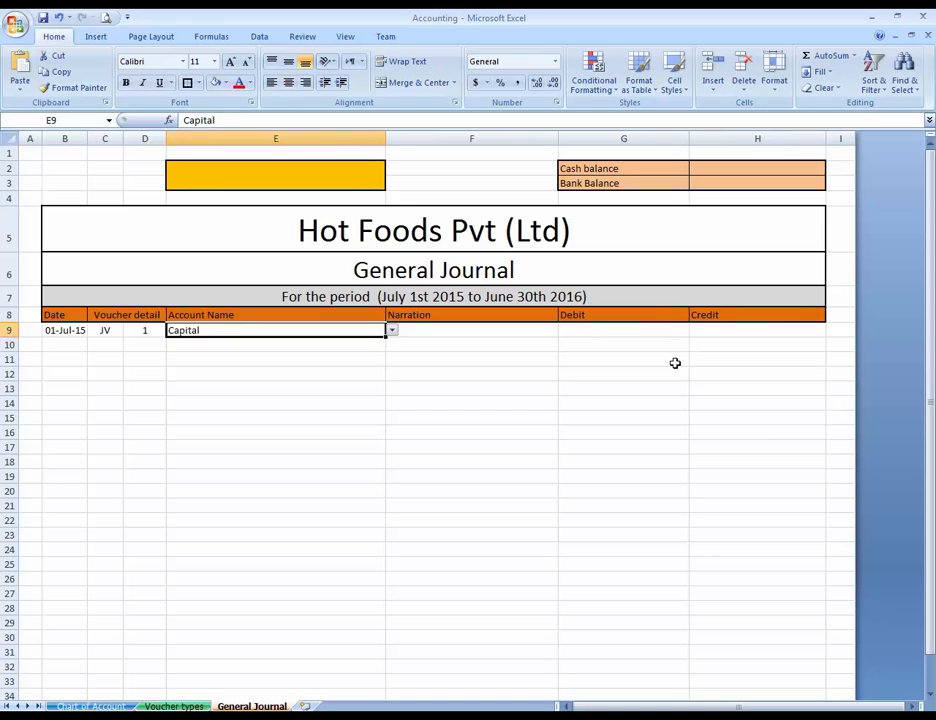
pyautogui.press('Delete')
pyautogui.press('Left')
pyautogui.press('Left')
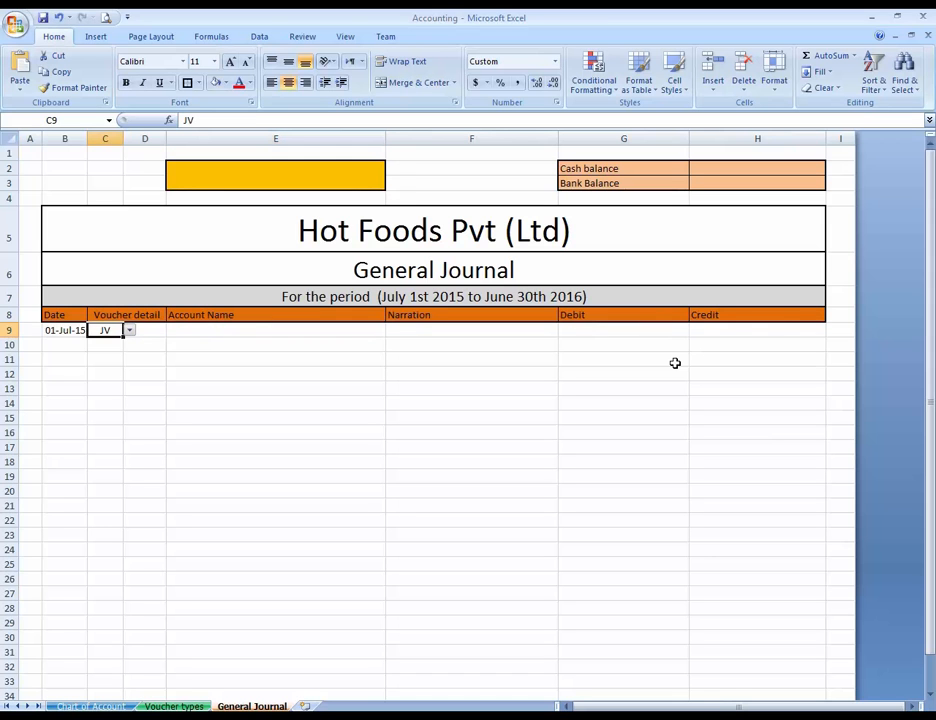
pyautogui.press('Delete')
pyautogui.press('Left')
pyautogui.press('Delete')
pyautogui.press('Up')
pyautogui.press('Down')
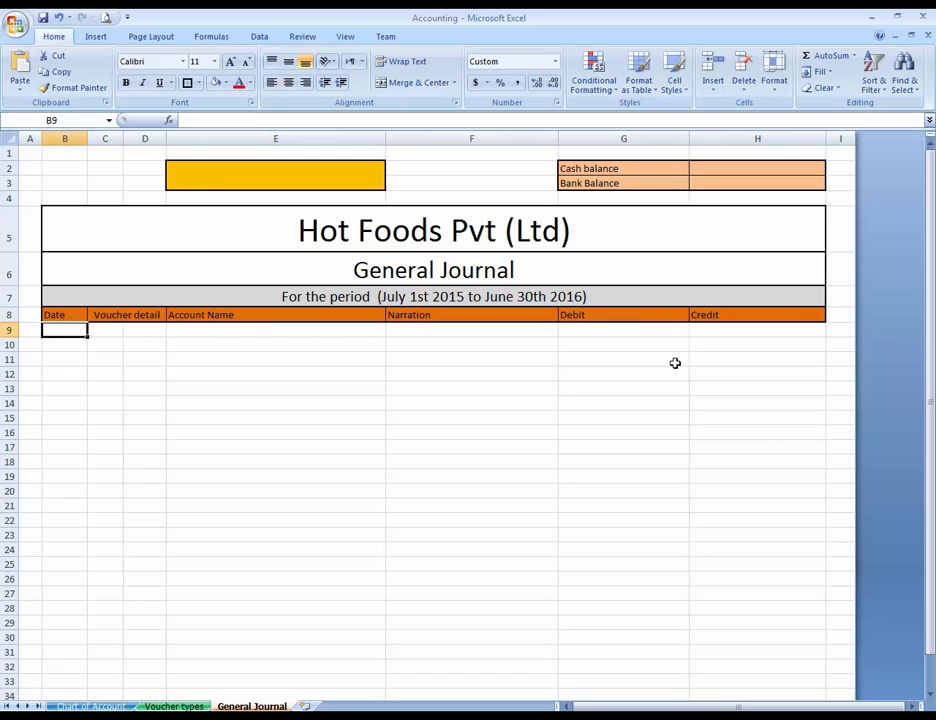
# - Fill the formatting and drop-down lists of journal row 9 down across the range B9:H82
pyautogui.hotkey('shift', 'Right')
pyautogui.hotkey('shift', 'Right')
pyautogui.hotkey('shift', 'Right')
pyautogui.hotkey('shift', 'Right')
pyautogui.hotkey('shift', 'Right')
pyautogui.hotkey('shift', 'Right')
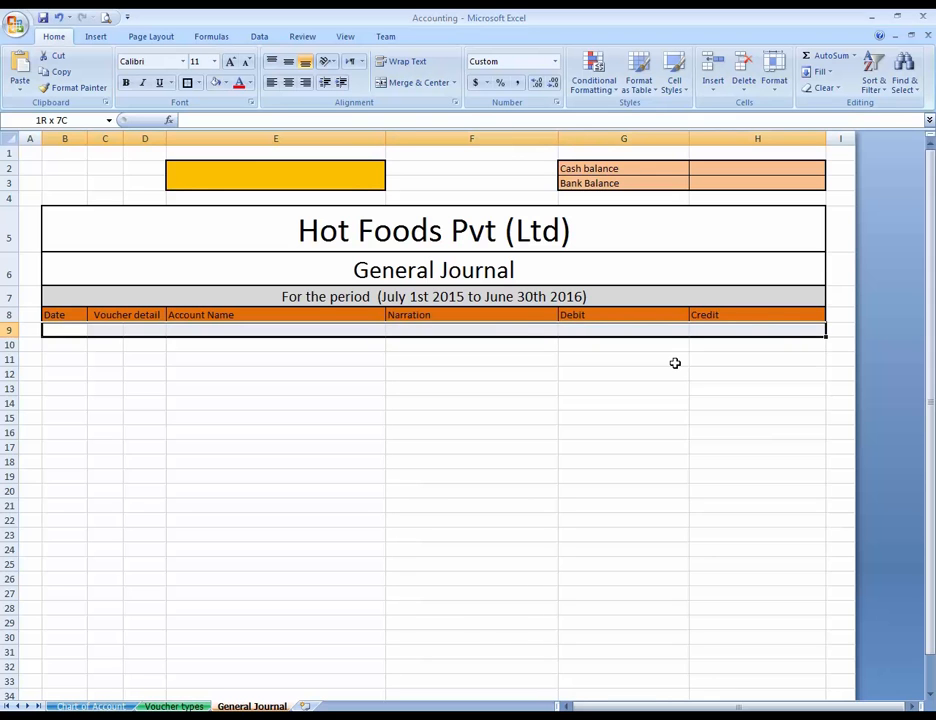
pyautogui.hotkey('shift', 'Down')
pyautogui.hotkey('shift', 'Down')
pyautogui.hotkey('shift', 'Down')
pyautogui.hotkey('shift', 'Down')
pyautogui.hotkey('shift', 'Down')
pyautogui.hotkey('shift', 'Down')
pyautogui.hotkey('shift', 'Down')
pyautogui.hotkey('shift', 'Down')
pyautogui.hotkey('shift', 'Down')
pyautogui.hotkey('shift', 'Down')
pyautogui.hotkey('shift', 'Down')
pyautogui.hotkey('shift', 'Down')
pyautogui.hotkey('shift', 'Down')
pyautogui.hotkey('shift', 'Down')
pyautogui.hotkey('shift', 'Down')
pyautogui.hotkey('shift', 'Down')
pyautogui.hotkey('shift', 'Down')
pyautogui.hotkey('shift', 'Down')
pyautogui.hotkey('shift', 'Down')
pyautogui.hotkey('shift', 'Down')
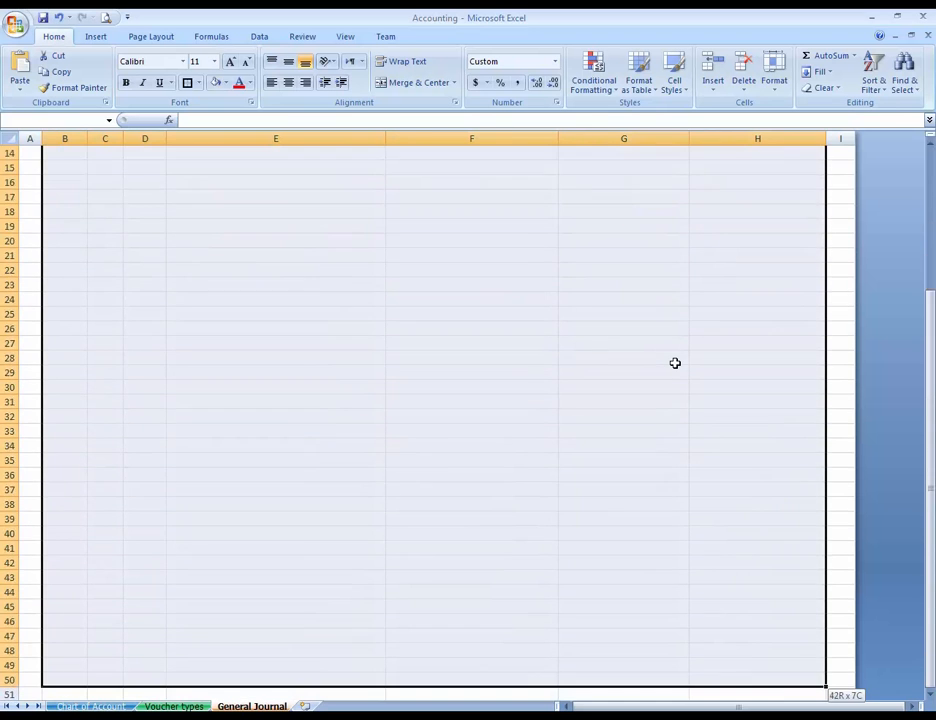
pyautogui.hotkey('shift', 'Down')
pyautogui.hotkey('shift', 'Down')
pyautogui.hotkey('shift', 'Down')
pyautogui.hotkey('shift', 'Down')
pyautogui.hotkey('shift', 'Down')
pyautogui.hotkey('shift', 'Down')
pyautogui.hotkey('shift', 'Down')
pyautogui.hotkey('shift', 'Down')
pyautogui.hotkey('shift', 'Down')
pyautogui.hotkey('shift', 'Down')
pyautogui.hotkey('shift', 'Down')
pyautogui.hotkey('shift', 'Down')
pyautogui.hotkey('shift', 'Down')
pyautogui.hotkey('shift', 'Down')
pyautogui.hotkey('shift', 'Down')
pyautogui.hotkey('shift', 'Down')
pyautogui.hotkey('shift', 'Down')
pyautogui.hotkey('shift', 'Down')
pyautogui.hotkey('shift', 'Down')
pyautogui.hotkey('shift', 'Down')
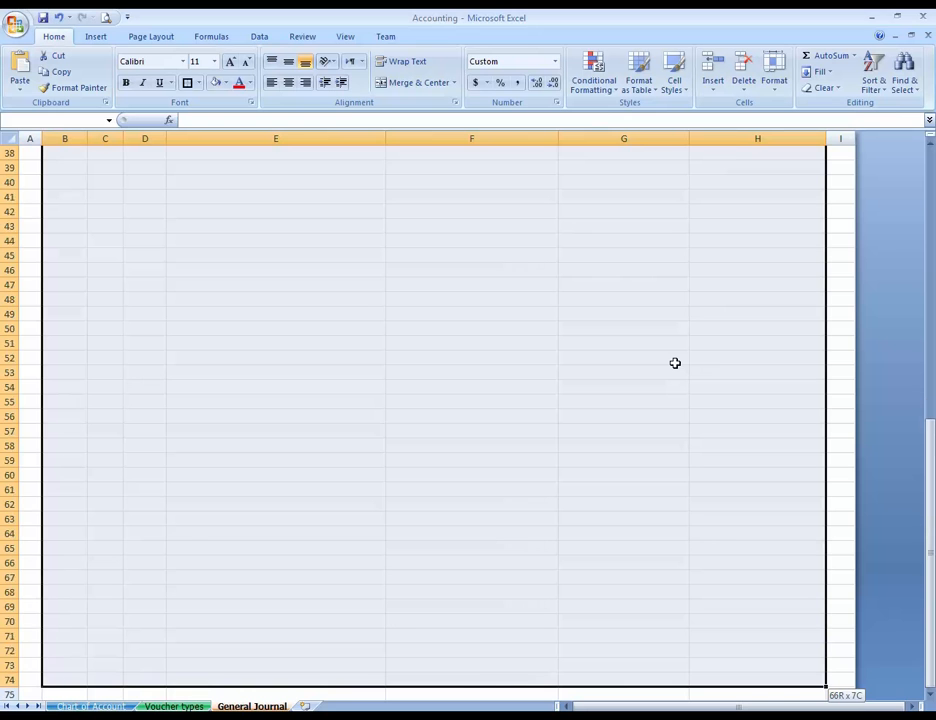
pyautogui.hotkey('shift', 'Down')
pyautogui.hotkey('shift', 'Down')
pyautogui.hotkey('shift', 'Down')
pyautogui.hotkey('shift', 'Down')
pyautogui.hotkey('shift', 'Down')
pyautogui.hotkey('shift', 'Down')
pyautogui.hotkey('shift', 'Down')
pyautogui.hotkey('shift', 'Down')
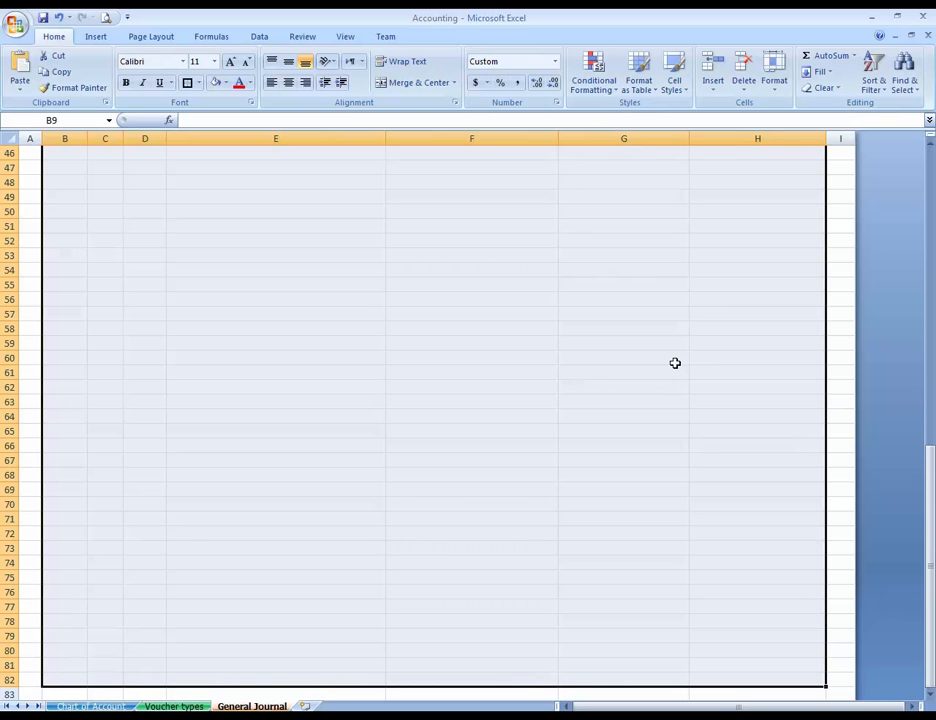
pyautogui.press('Up')
pyautogui.press('Up')
pyautogui.press('Up')
pyautogui.press('Up')
pyautogui.press('Down')
pyautogui.press('Down')
pyautogui.press('Down')
pyautogui.press('Down')
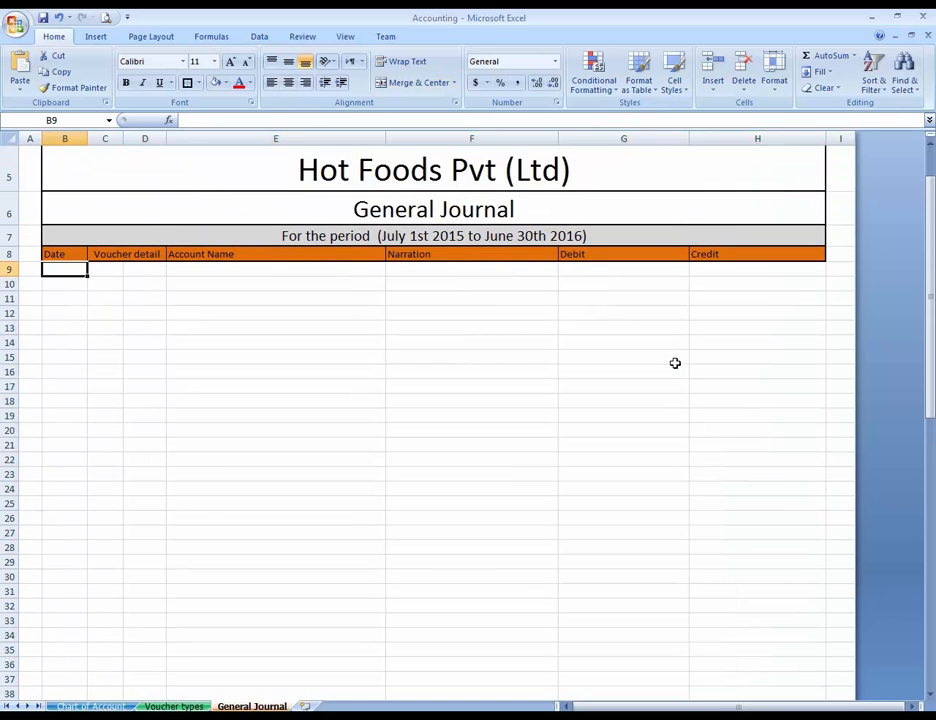
# - Test the voucher type drop-down list in C12 by choosing PV, and clear the cell again
pyautogui.press('Right')
pyautogui.press('Right')
pyautogui.press('Left')
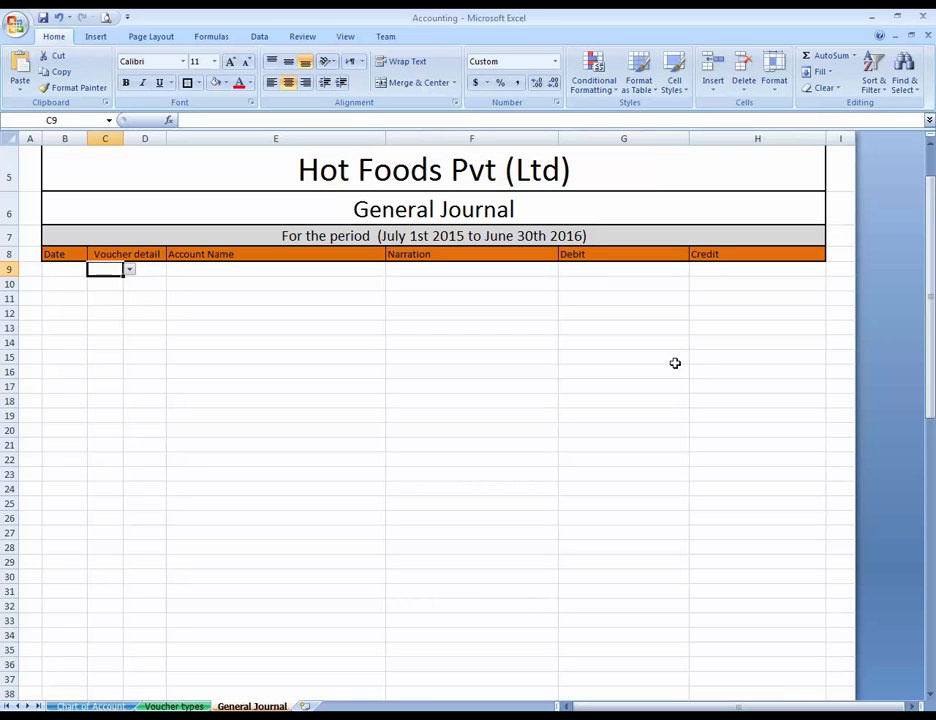
pyautogui.press('Down')
pyautogui.press('Down')
pyautogui.press('Down')
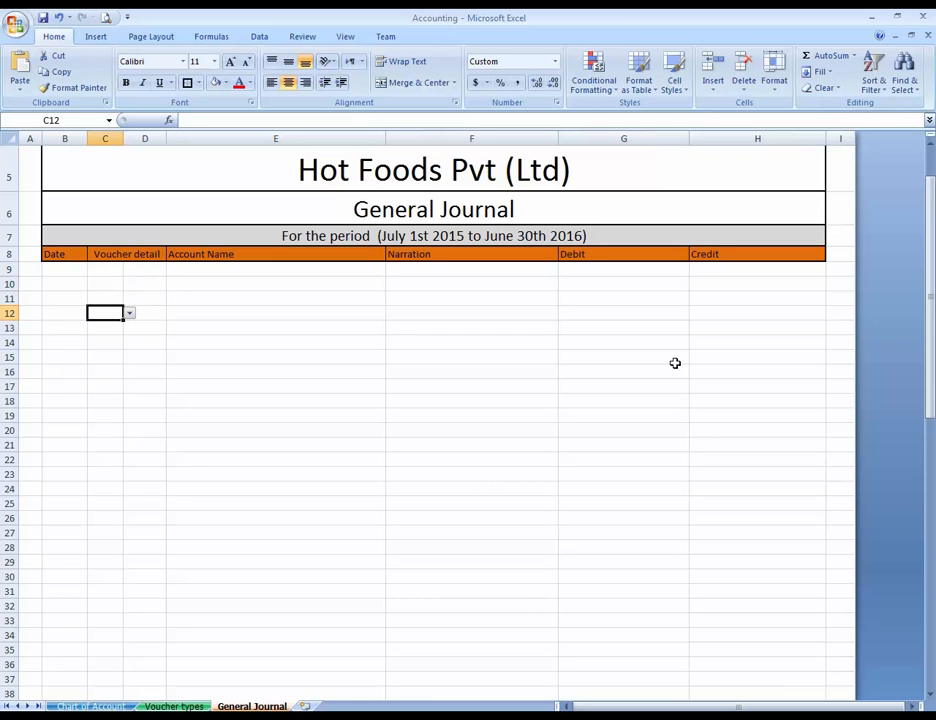
pyautogui.click(129, 313)
pyautogui.moveTo(127, 349)
pyautogui.mouseDown()
pyautogui.moveTo(127, 372)
pyautogui.moveTo(130, 335)
pyautogui.mouseUp()
pyautogui.click(101, 345)
pyautogui.click(152, 313)
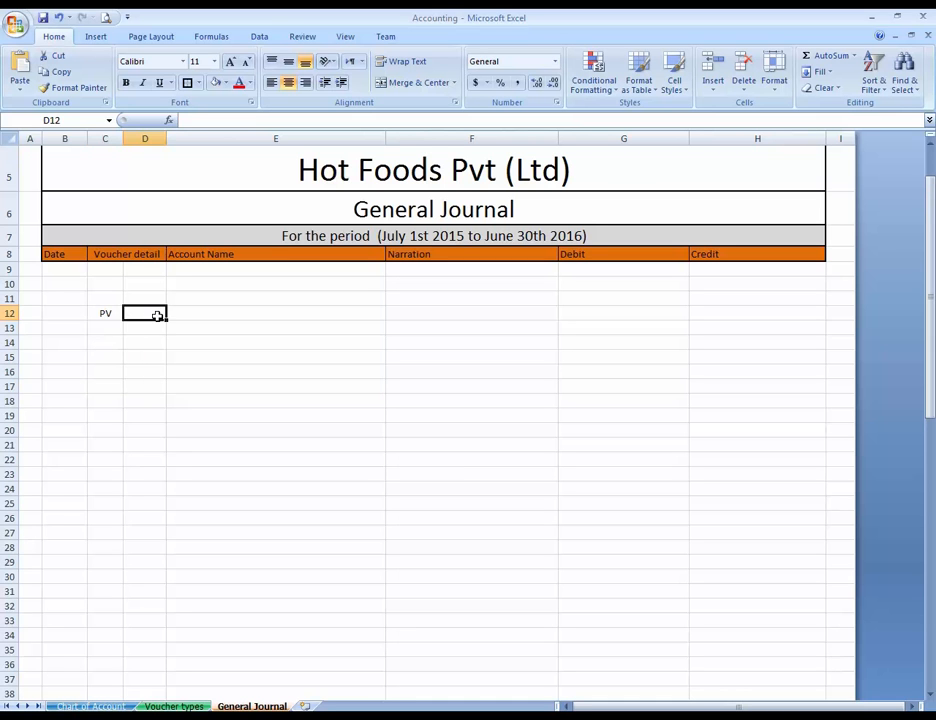
pyautogui.press('Left')
pyautogui.press('Delete')
# - Test the account name drop-down list in E12 by choosing Sales, and clear the cell again
pyautogui.press('Right')
pyautogui.press('Right')
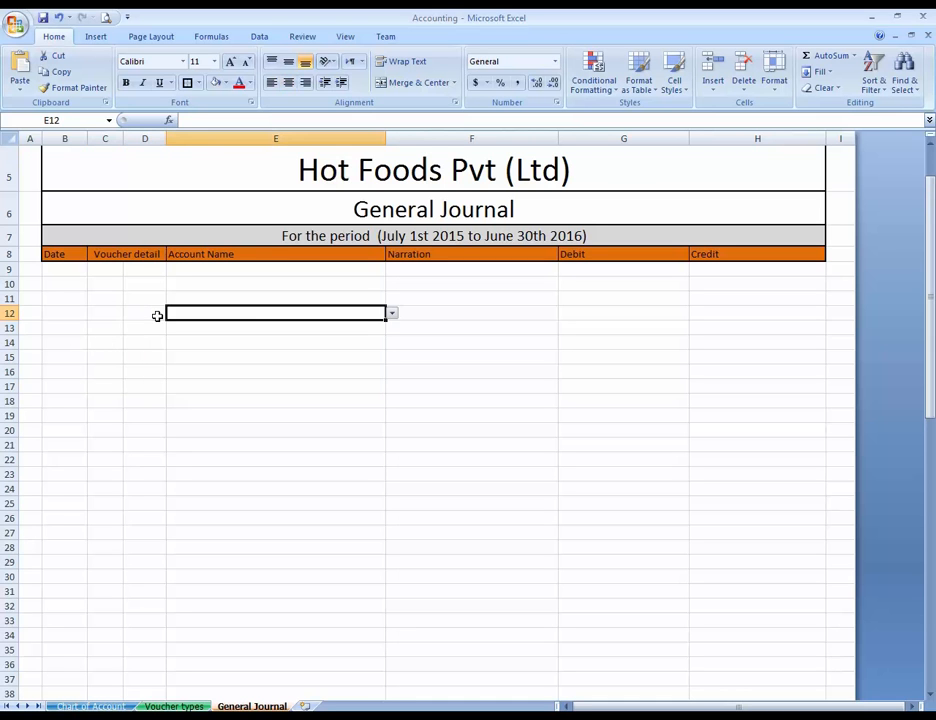
pyautogui.click(392, 314)
pyautogui.moveTo(393, 358); pyautogui.dragTo(393, 336)
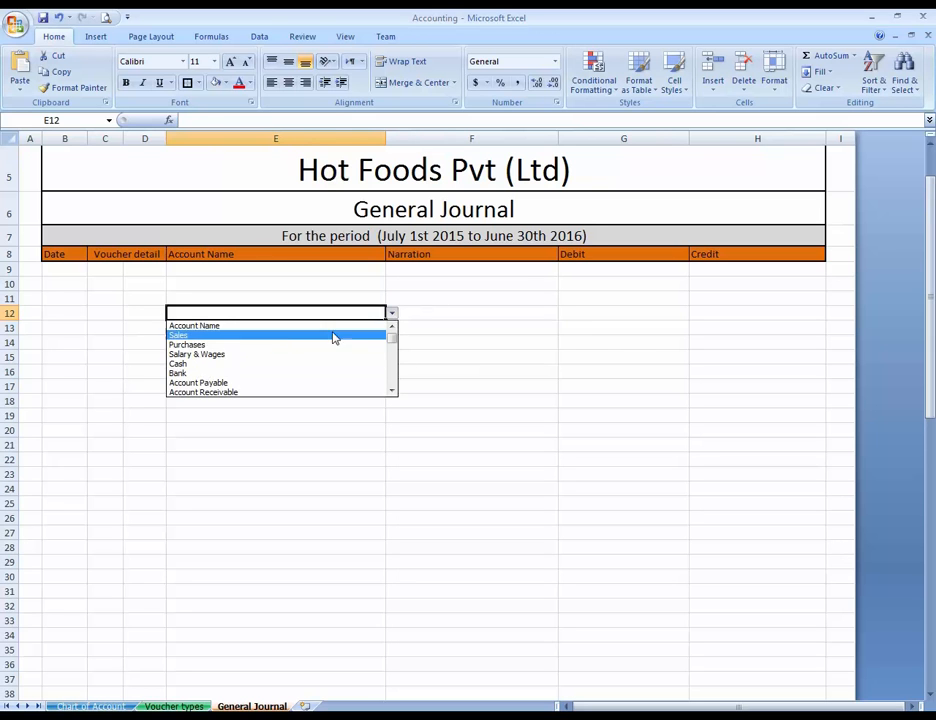
pyautogui.click(281, 336)
pyautogui.press('Up')
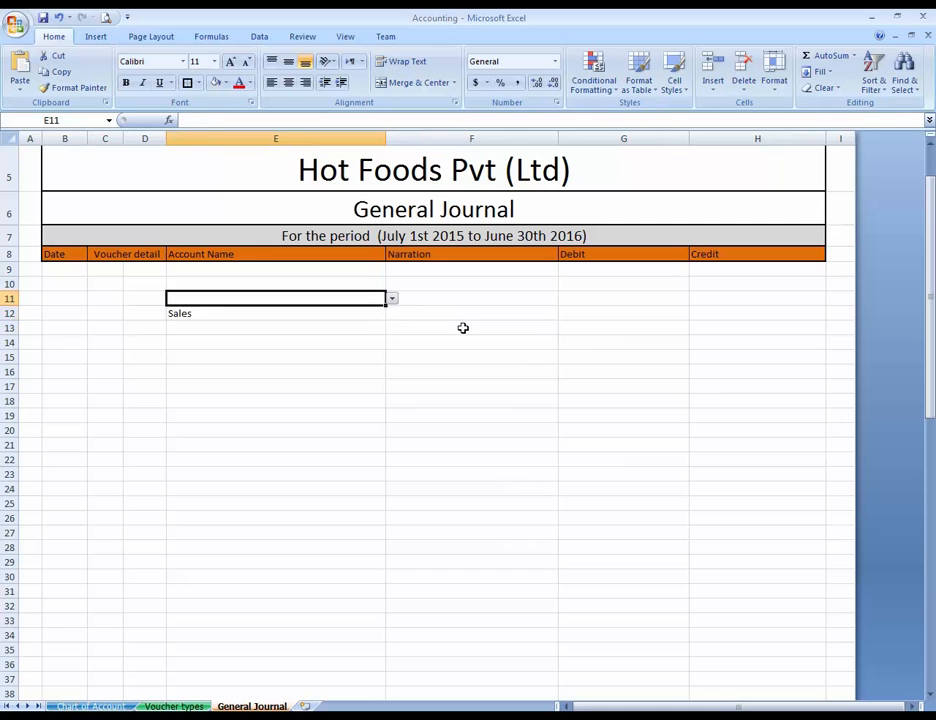
pyautogui.press('Down')
pyautogui.press('Delete')
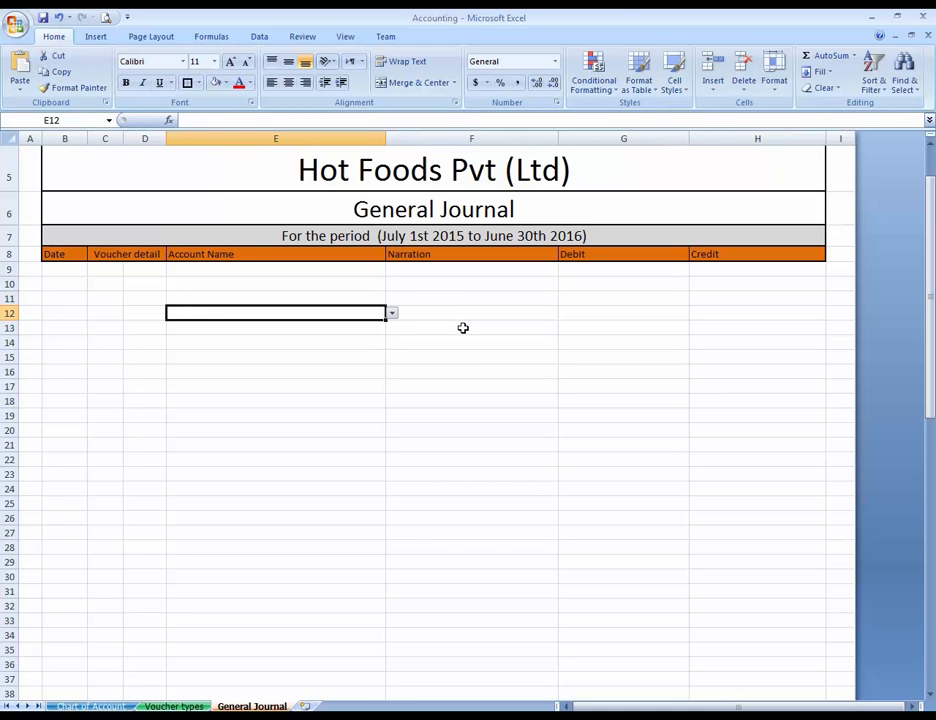
# - Try to enter the unlisted text juuujjjj in E11 to test the account name validation, and discard the entry
pyautogui.press('Up')
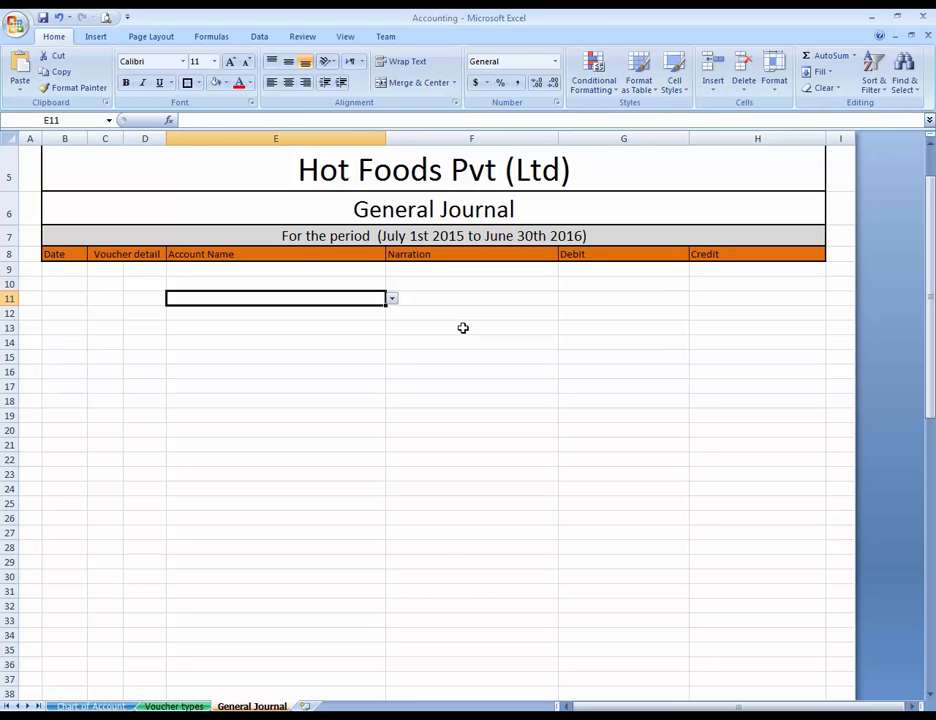
pyautogui.write('juuujjjj')
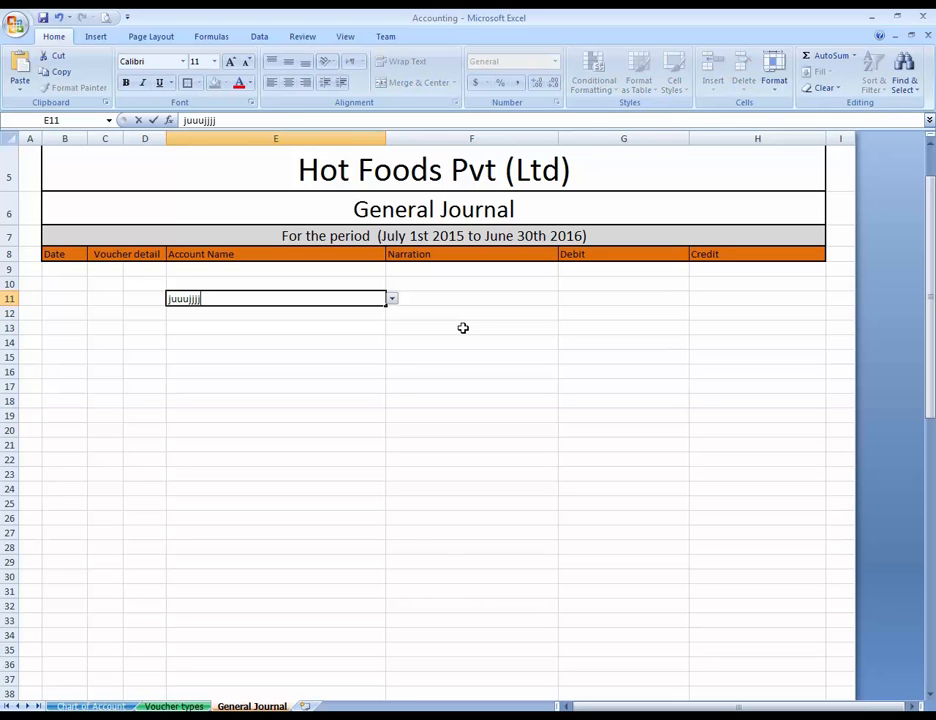
pyautogui.press('Return')
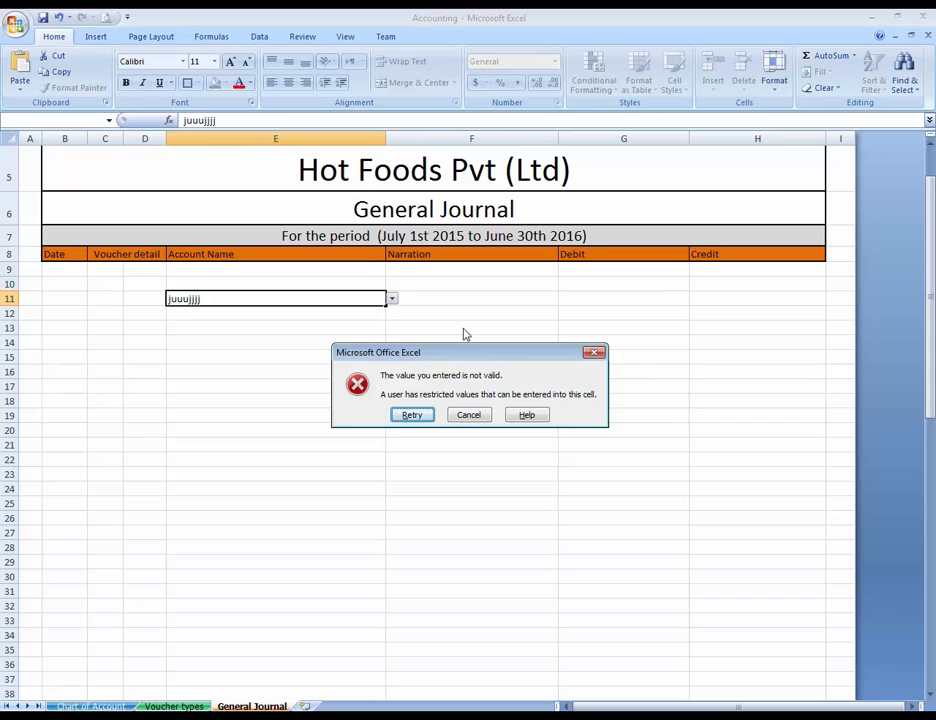
pyautogui.press('Tab')
pyautogui.click(594, 352)
pyautogui.press('Up')
pyautogui.press('Up')
pyautogui.press('Up')
pyautogui.press('Up')
pyautogui.press('Up')
pyautogui.press('Up')
pyautogui.press('Up')
pyautogui.press('Up')
pyautogui.press('Up')
pyautogui.press('Up')
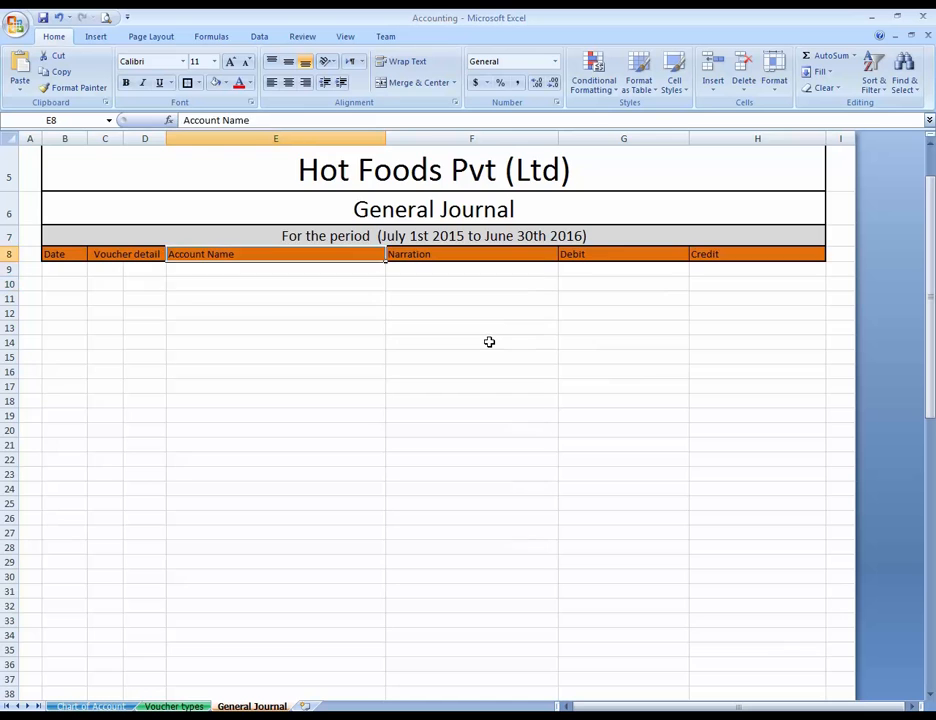
pyautogui.press('Down')
pyautogui.press('Down')
pyautogui.press('Up')
pyautogui.press('Up')
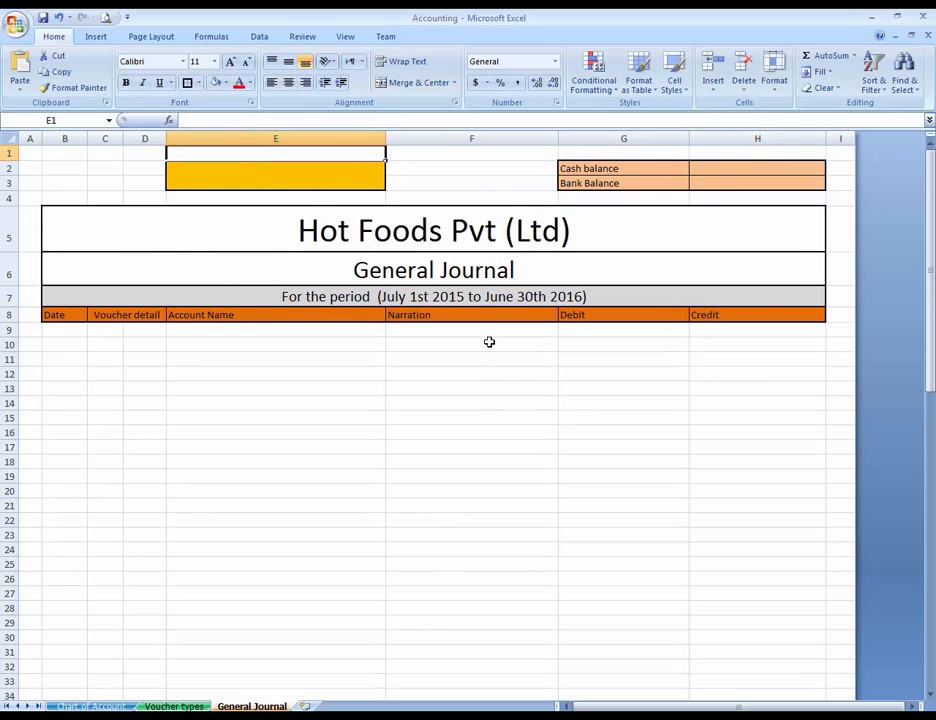
pyautogui.press('Right')
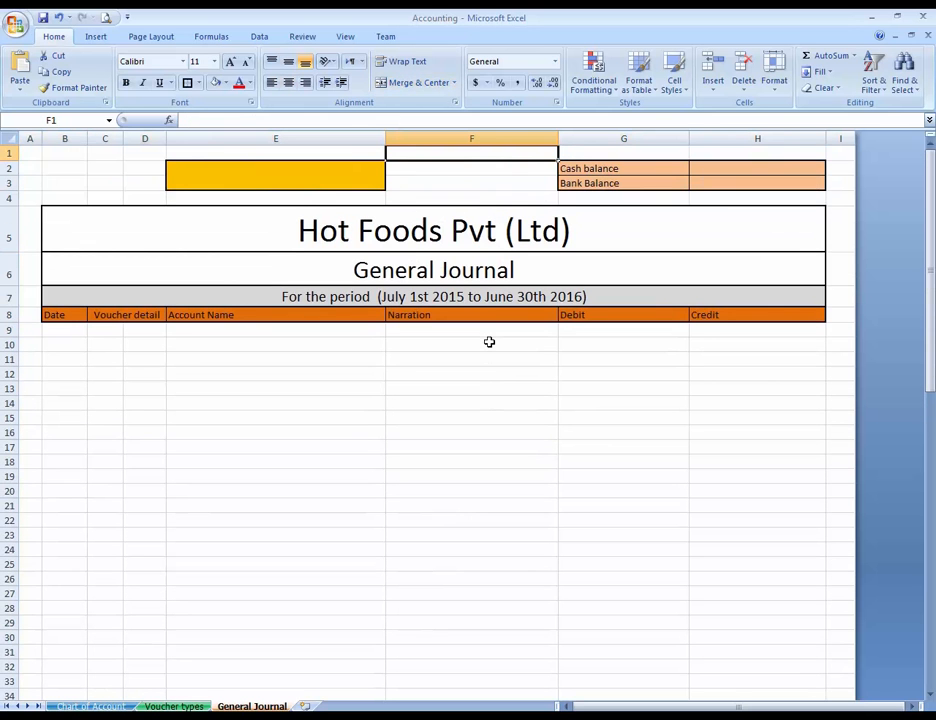